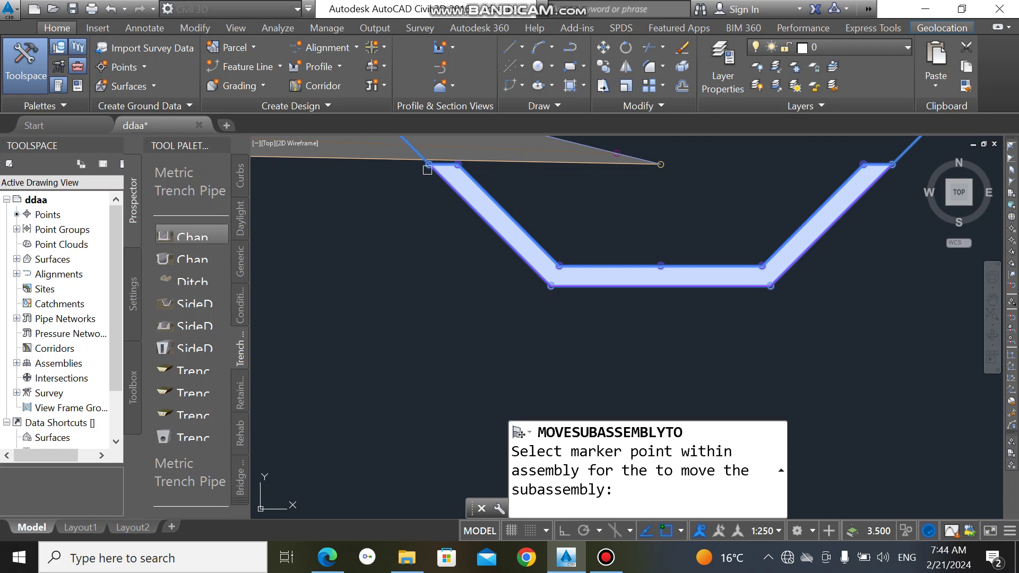
Move the trench channel subassembly to the lower marker point at the right lane's outer edge.
click(428, 170)
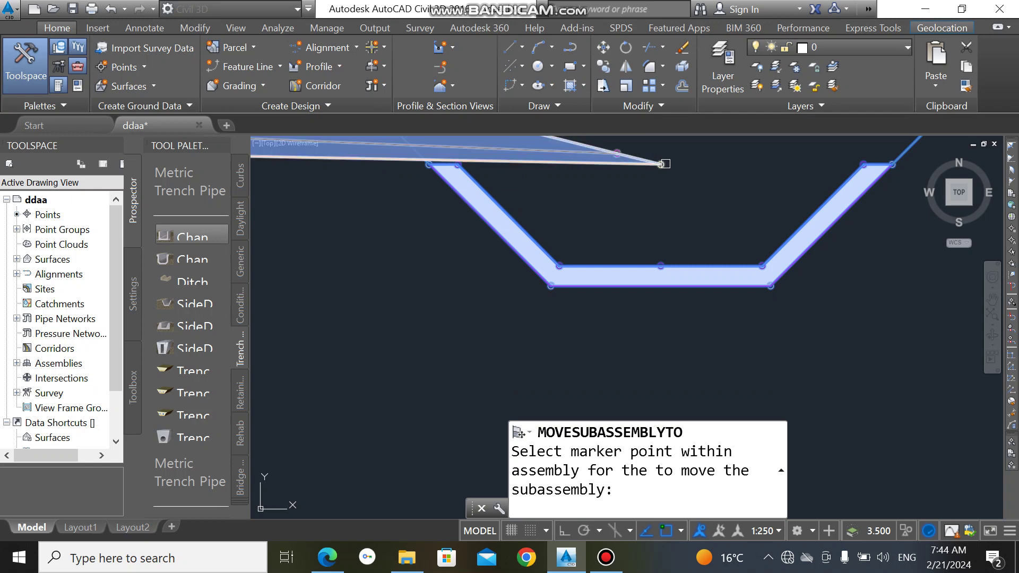
scroll(599, 183, down, 4)
mouse_move(567, 188)
middle_down()
mouse_move(549, 256)
mouse_move(596, 237)
middle_up()
scroll(596, 237, down, 2)
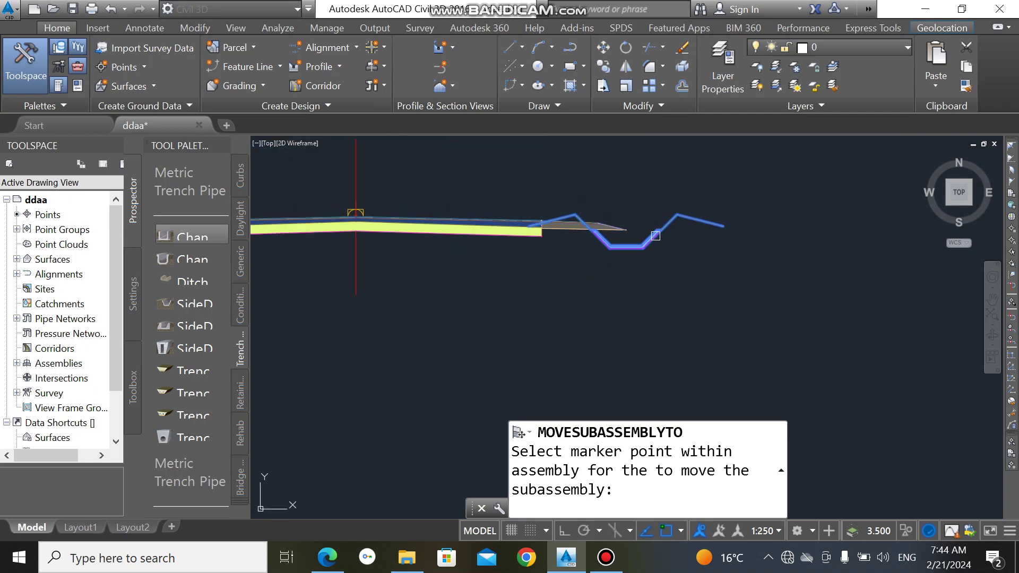
click(685, 234)
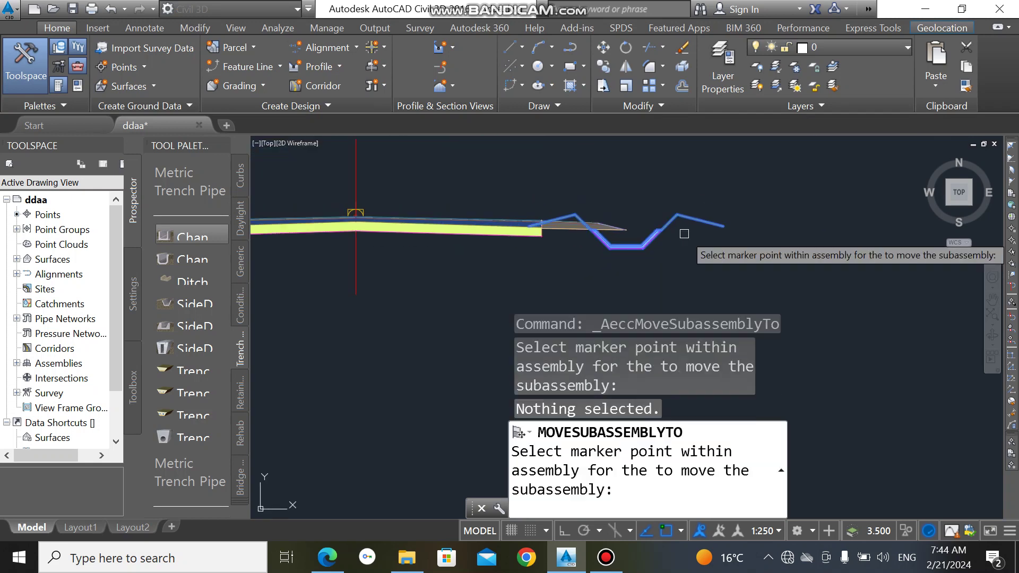
click(541, 238)
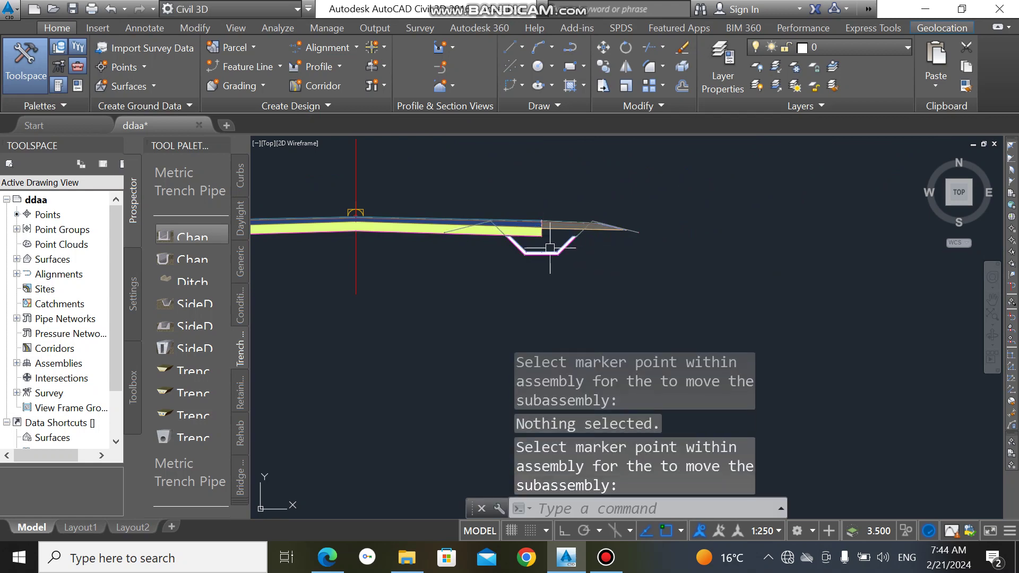
Move the channel by its lower corner so its upper inner edge meets the right shoulder's outer end.
scroll(550, 248, up, 6)
click(627, 276)
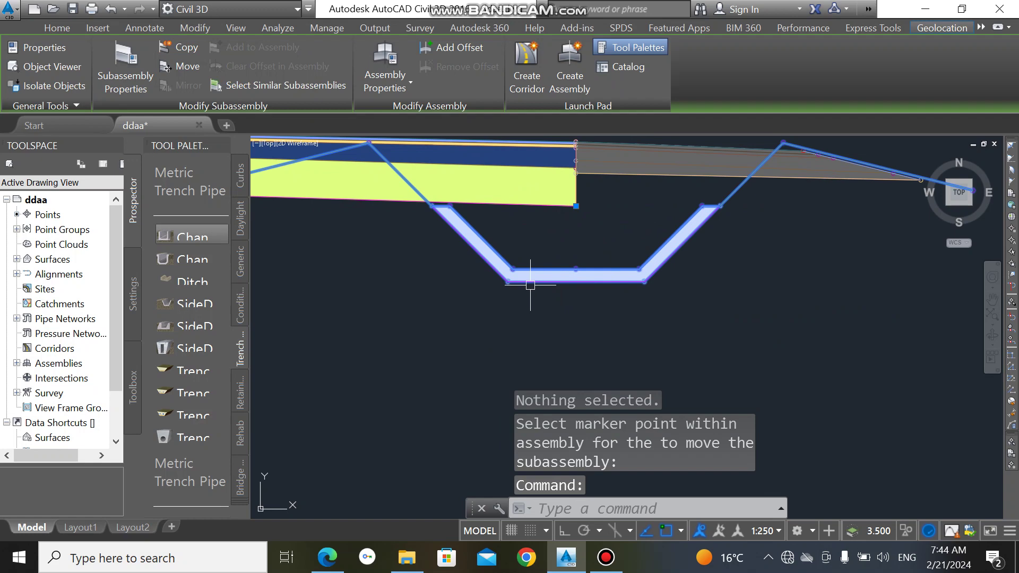
text(M)
key(Return)
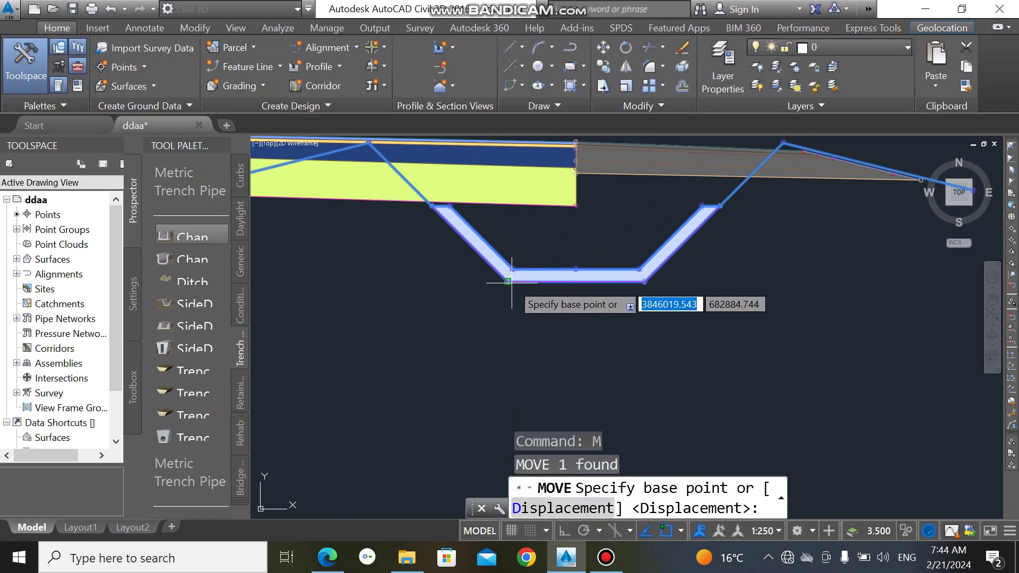
click(510, 282)
middle_drag(853, 278, 553, 313)
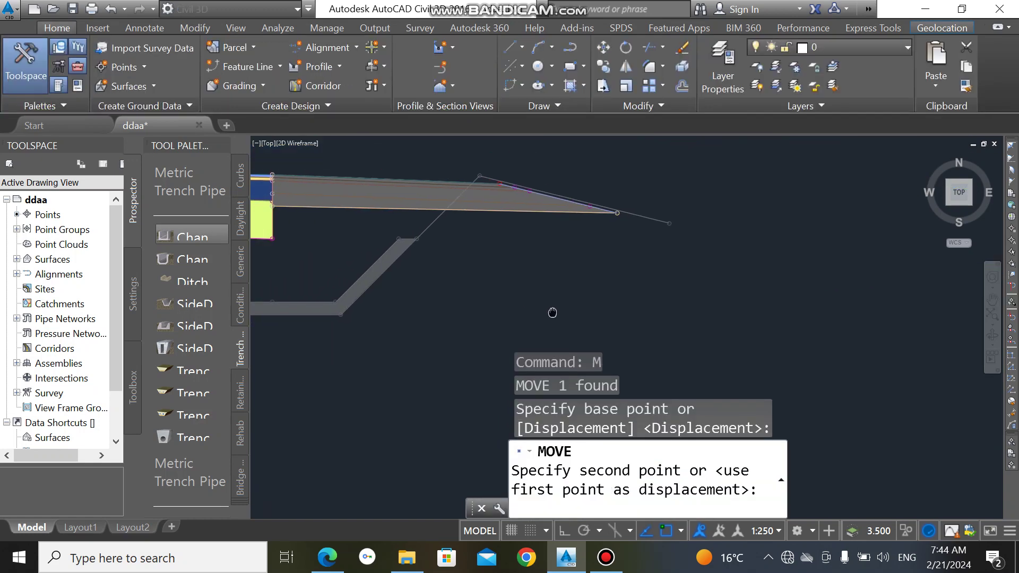
scroll(553, 313, down, 2)
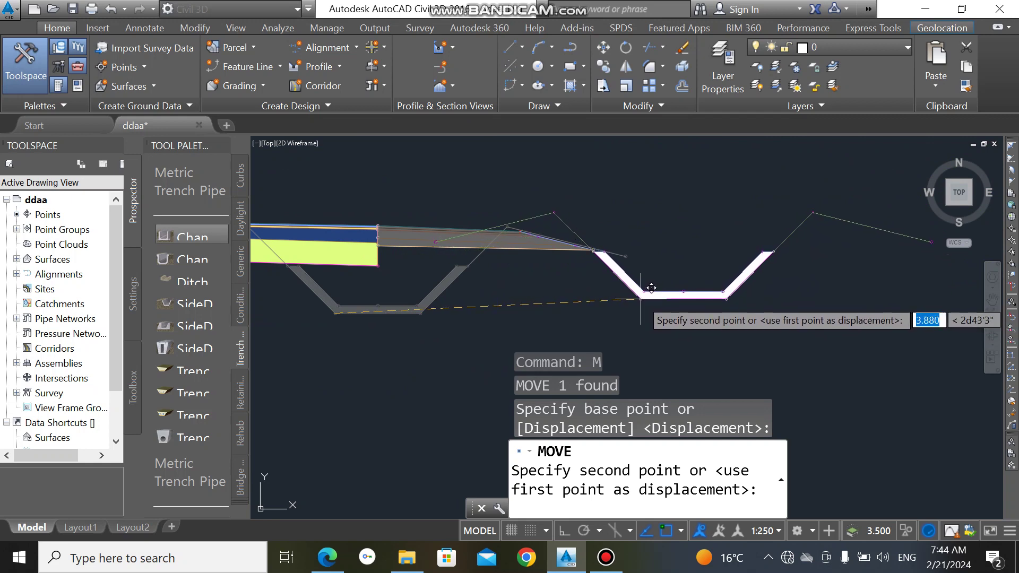
click(635, 300)
scroll(556, 314, down, 4)
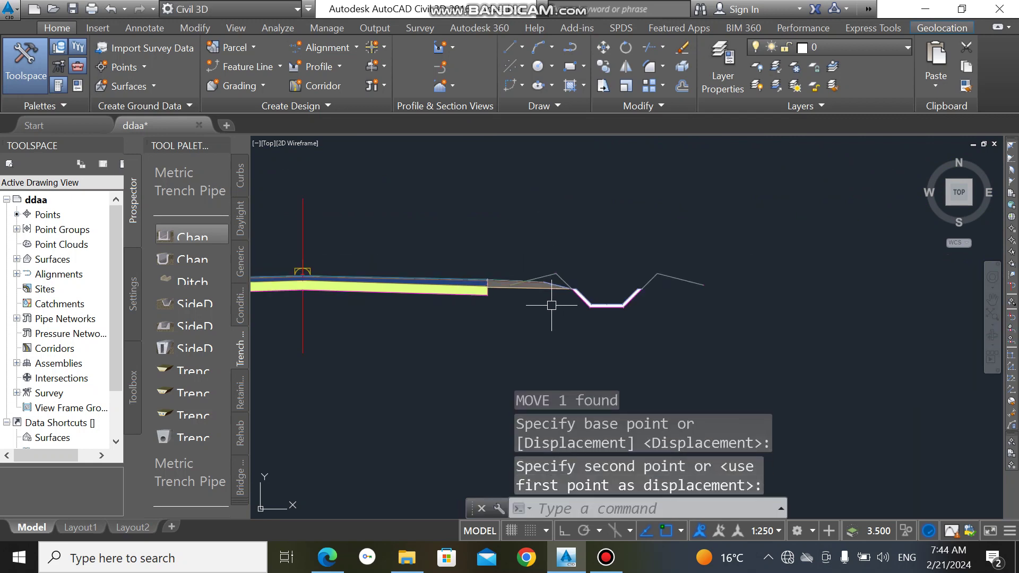
Erase the channel subassembly at the right shoulder.
scroll(541, 281, up, 8)
click(577, 231)
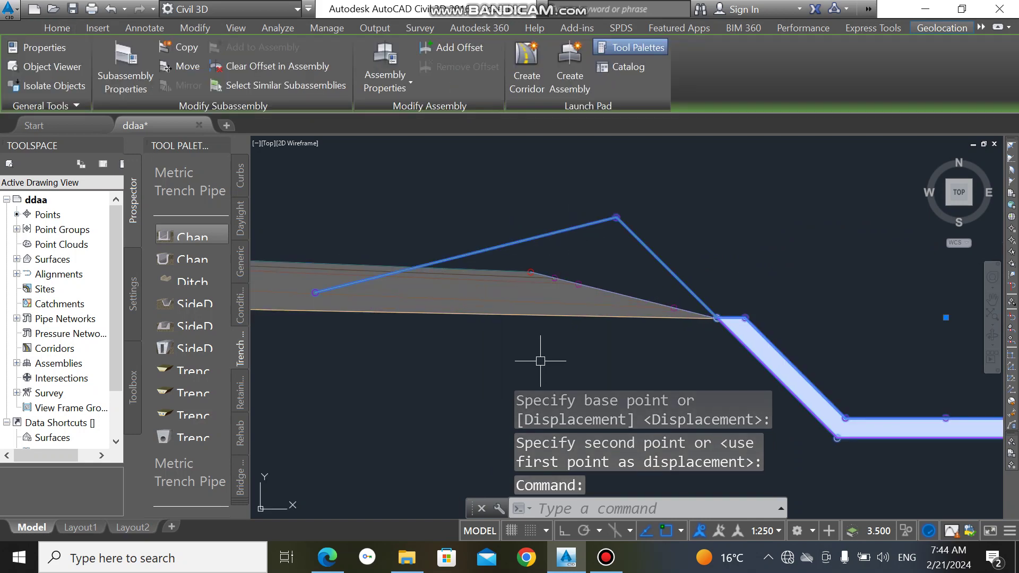
scroll(489, 296, down, 3)
key(Delete)
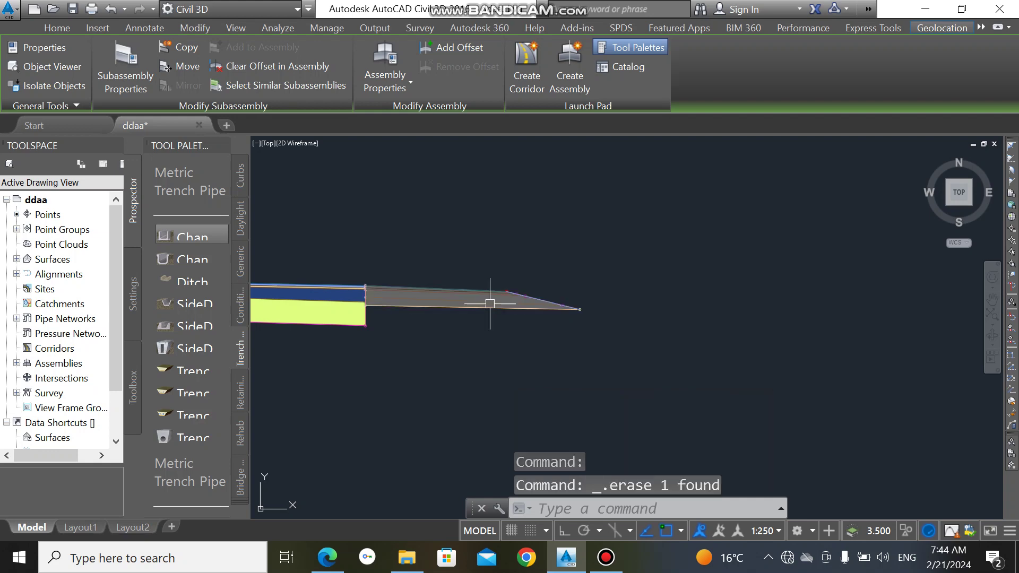
Erase the retaining wall subassembly at the left end of the assembly.
mouse_move(488, 301)
middle_down()
mouse_move(785, 287)
mouse_move(684, 297)
middle_up()
scroll(683, 297, down, 4)
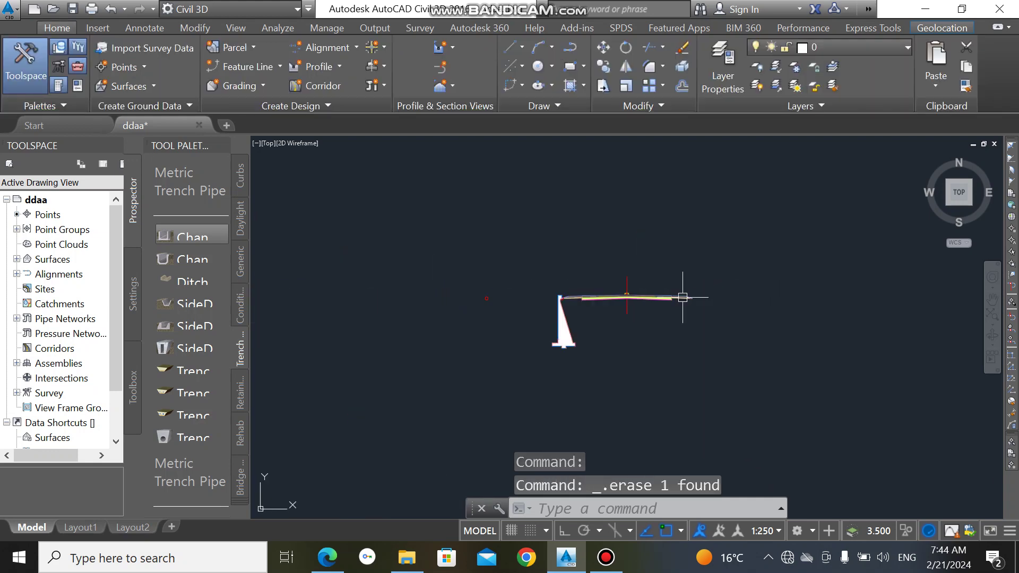
click(568, 319)
click(562, 341)
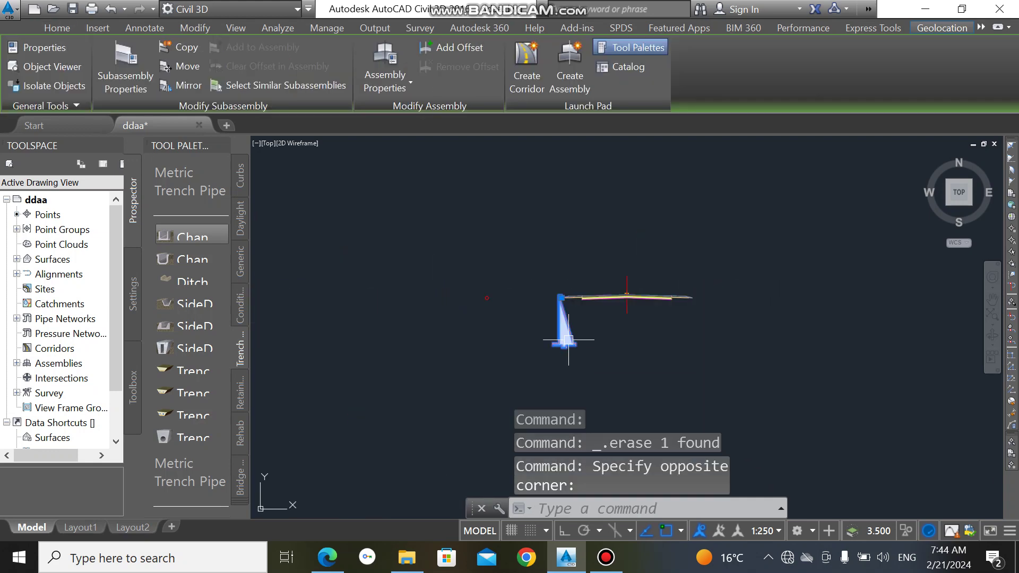
click(480, 298)
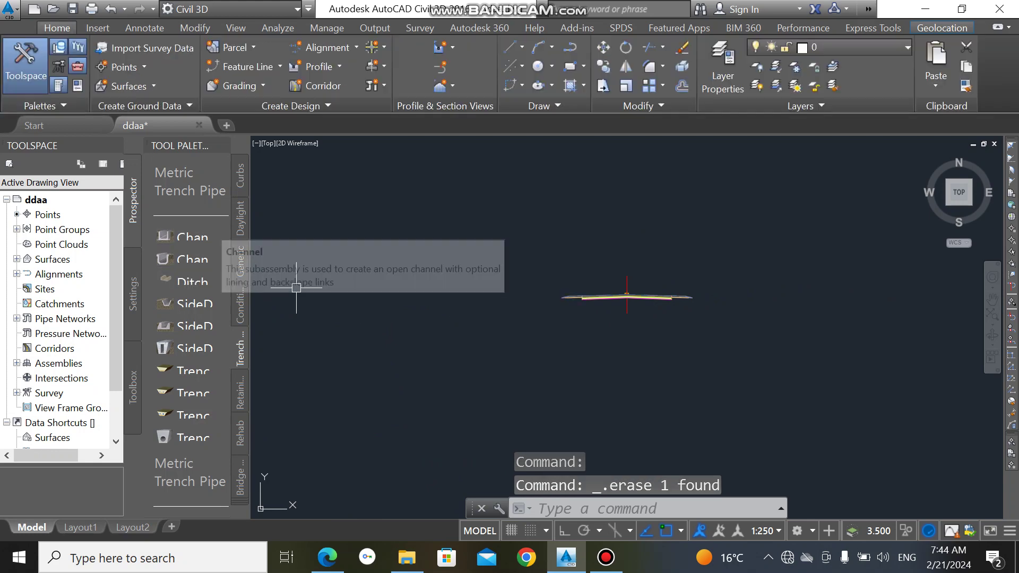
Attach the first metric Daylight subassembly, with Side set to Left, to the left shoulder's outer marker point.
click(239, 229)
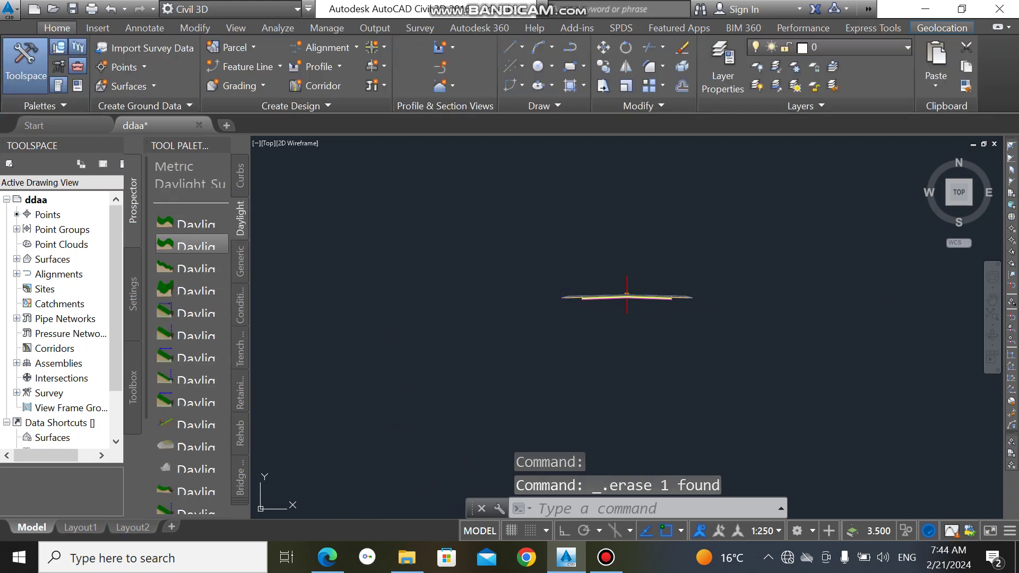
click(191, 223)
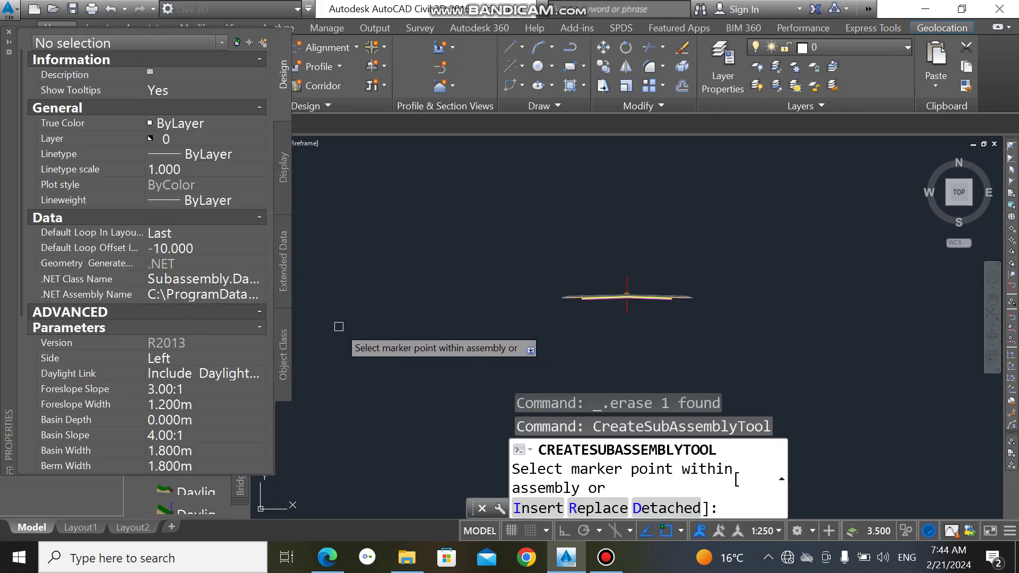
scroll(531, 297, up, 5)
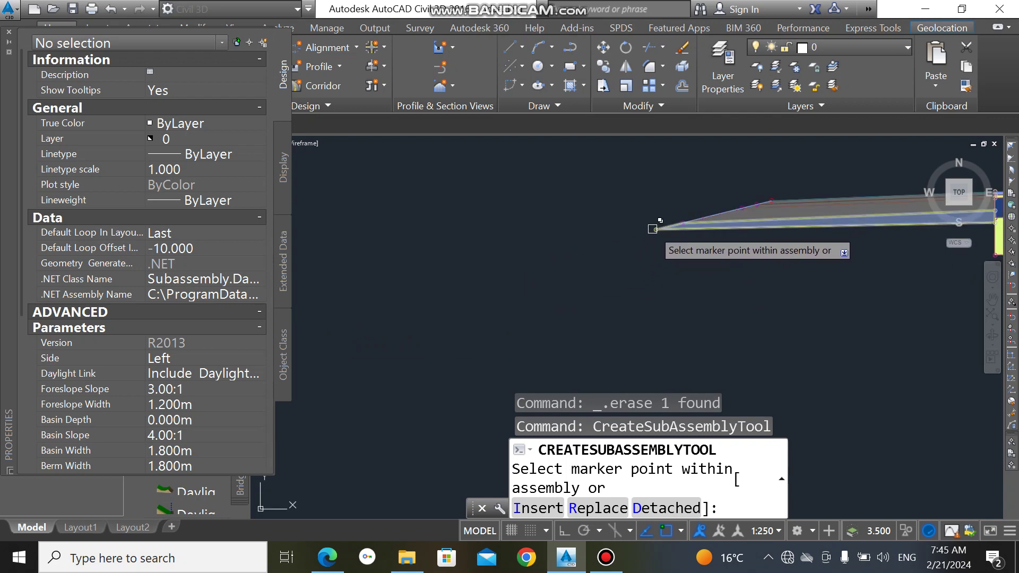
scroll(653, 228, up, 2)
click(682, 226)
scroll(605, 267, down, 5)
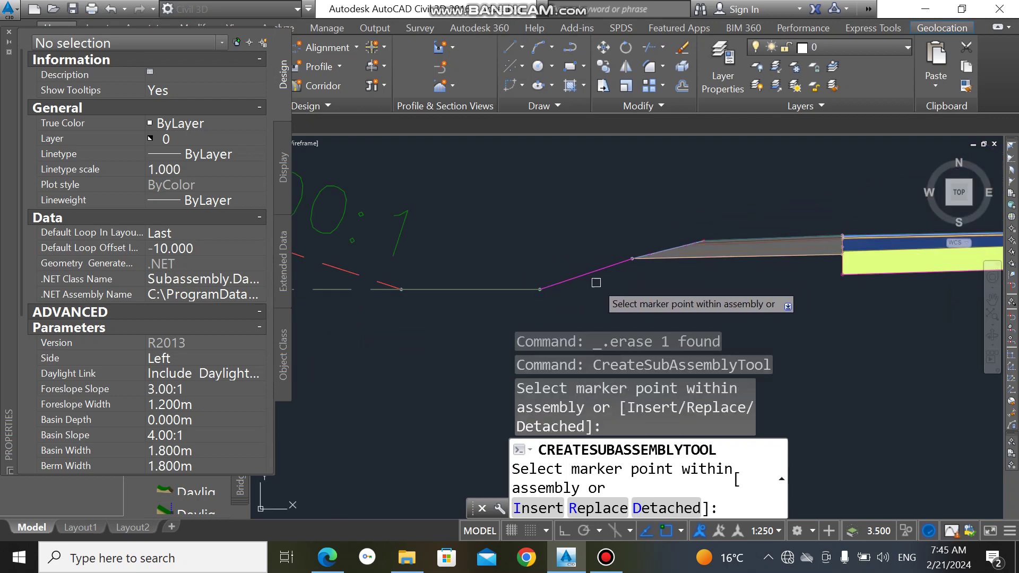
middle_drag(508, 294, 598, 265)
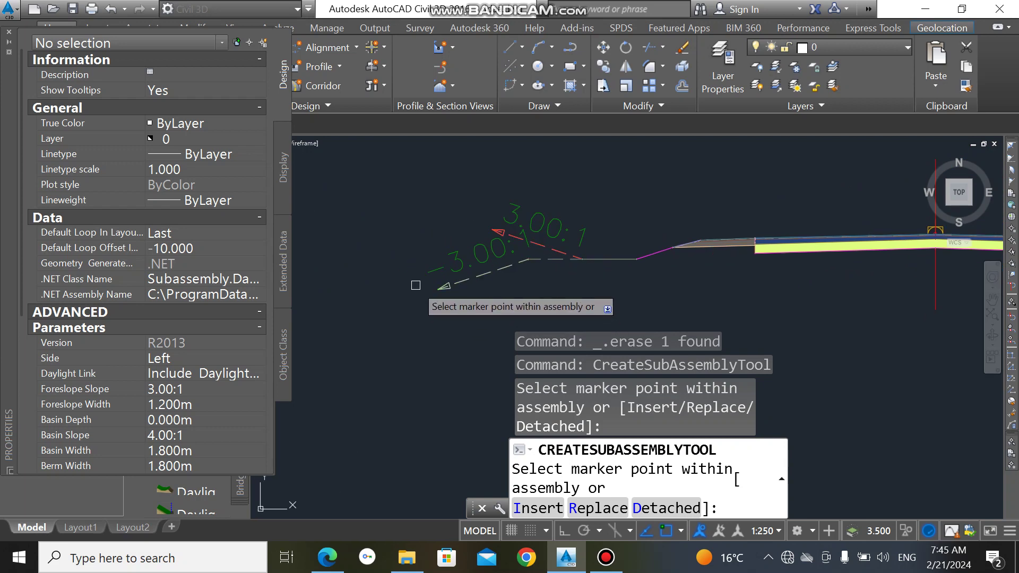
scroll(486, 301, down, 6)
middle_drag(703, 284, 593, 283)
scroll(593, 285, up, 4)
scroll(482, 307, up, 2)
scroll(479, 307, up, 4)
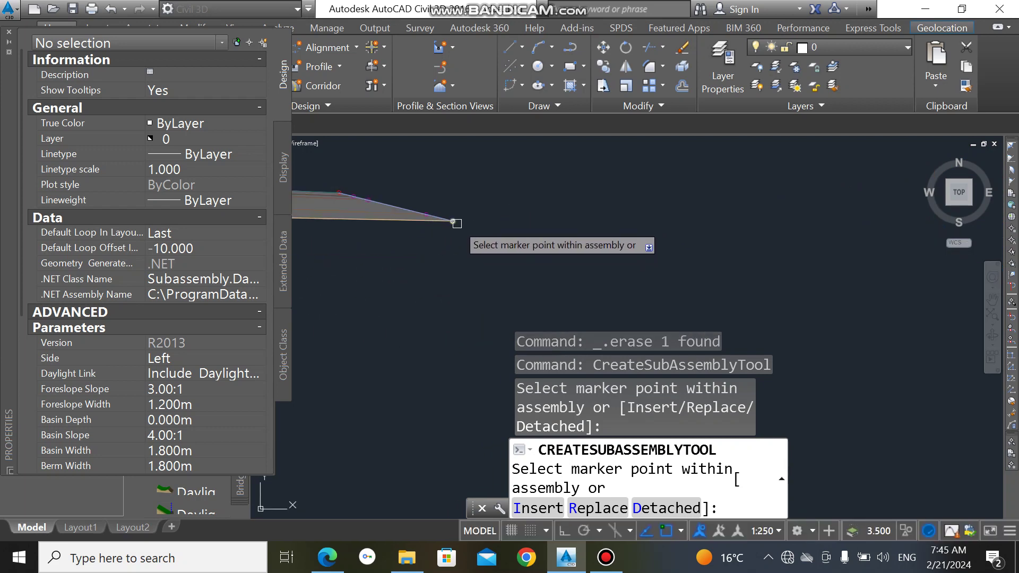
scroll(446, 244, down, 4)
click(445, 238)
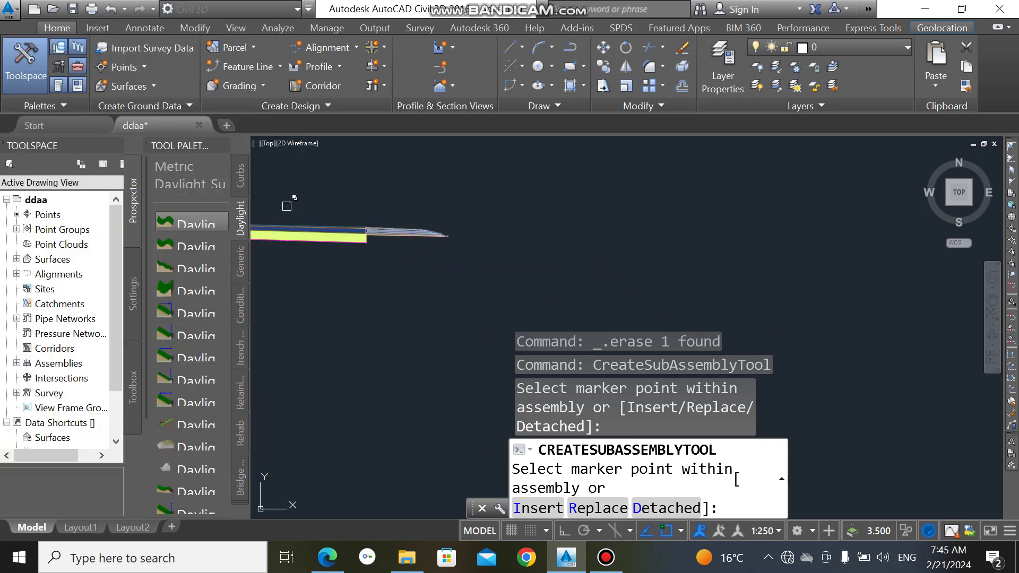
middle_drag(314, 173, 392, 194)
key(Escape)
Mirror the left daylight subassembly onto the right shoulder's outer marker point.
scroll(417, 191, down, 4)
scroll(346, 196, down, 2)
scroll(391, 193, down, 4)
scroll(343, 193, up, 2)
scroll(343, 193, up, 4)
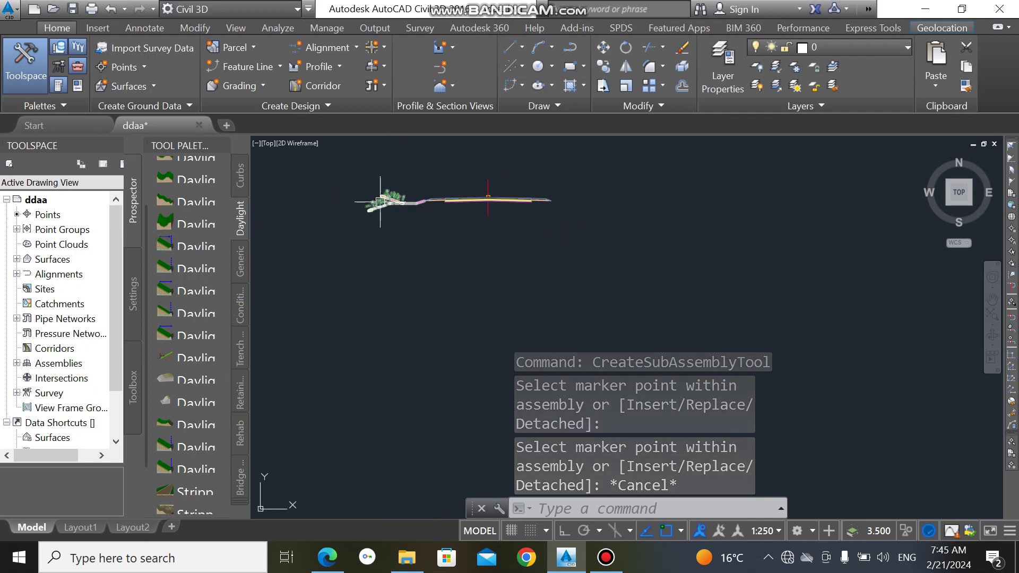
click(382, 202)
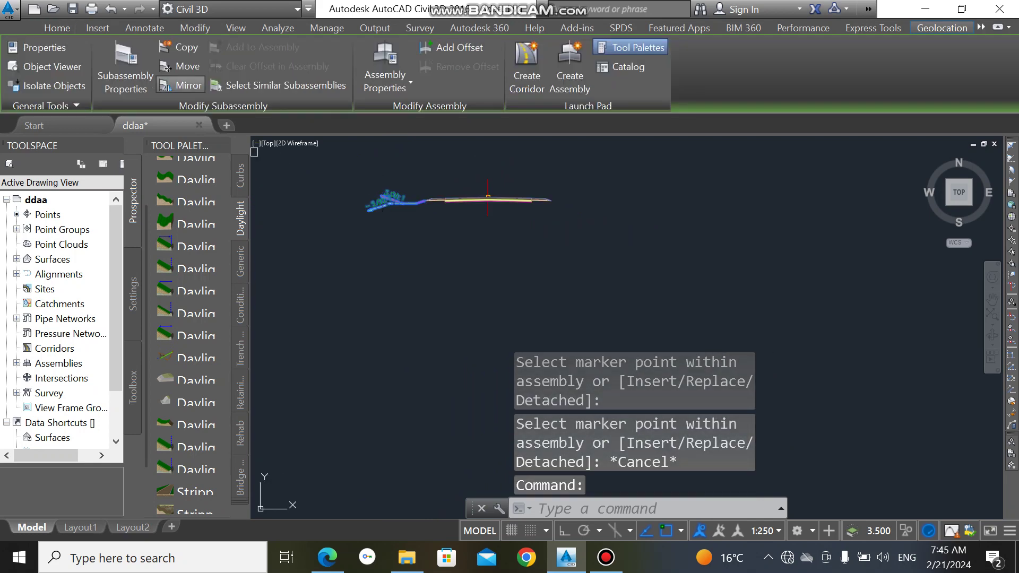
click(181, 84)
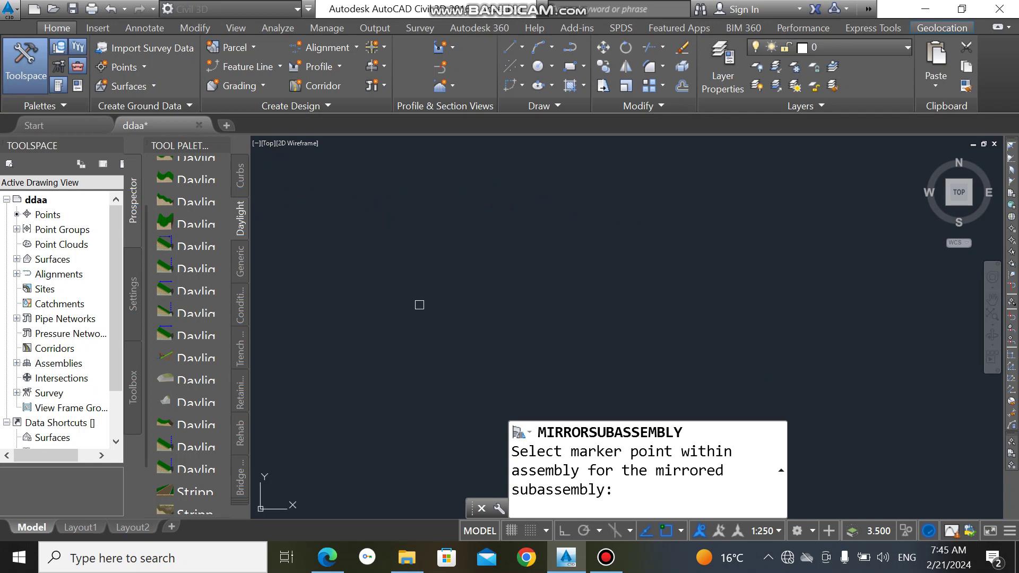
middle_drag(405, 296, 445, 318)
scroll(424, 319, down, 3)
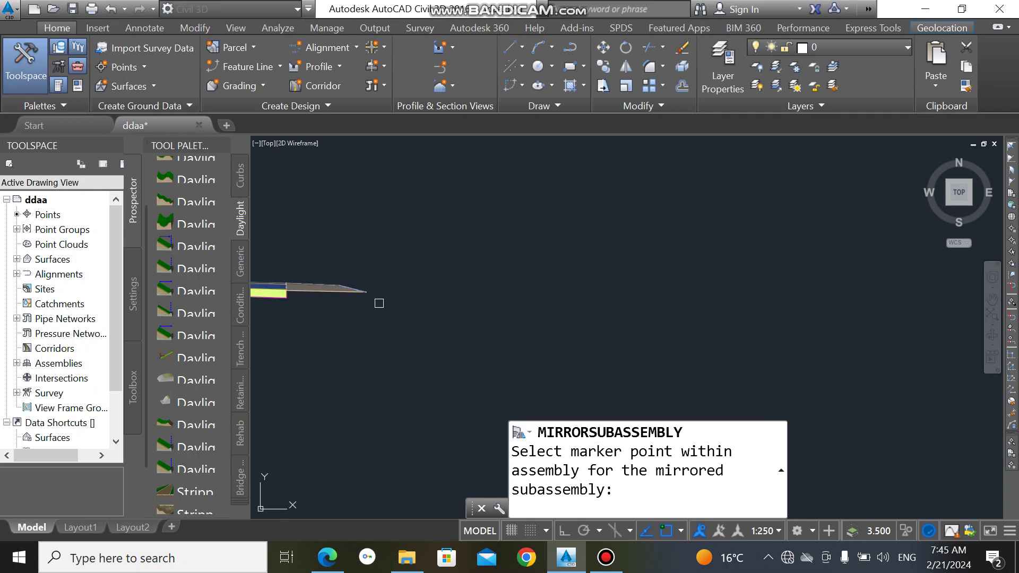
scroll(383, 294, up, 3)
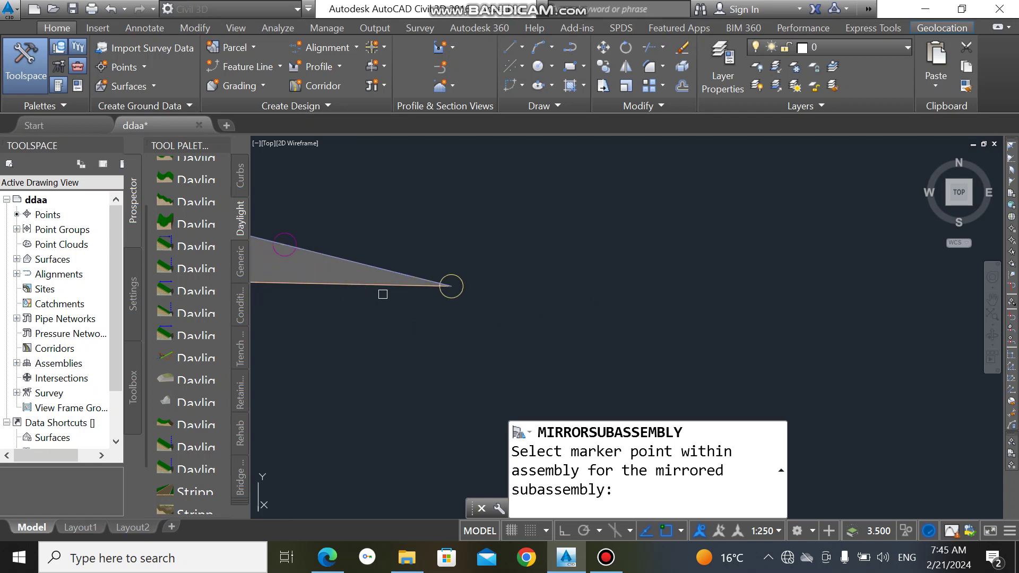
click(464, 290)
scroll(495, 320, down, 5)
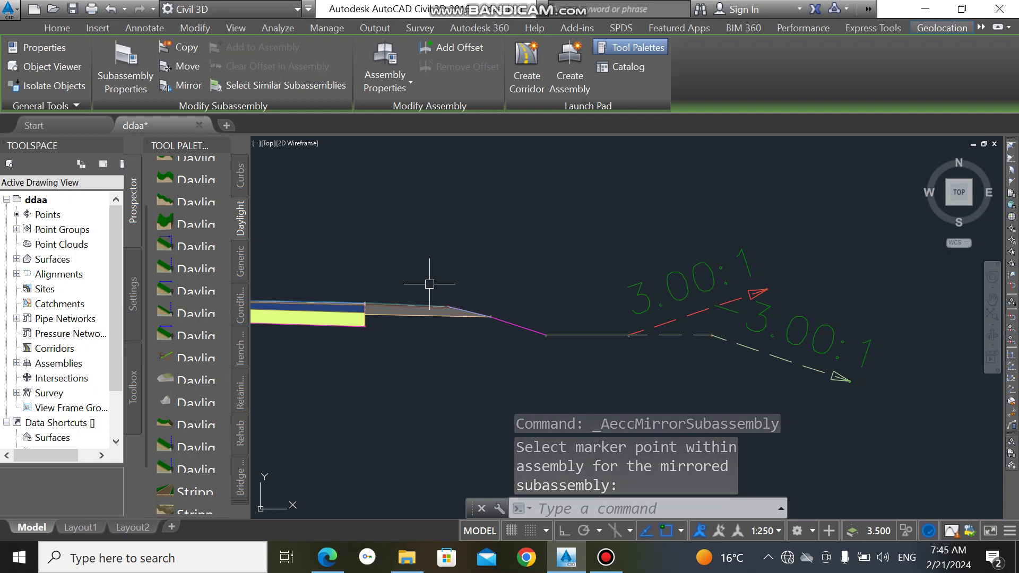
scroll(388, 275, down, 3)
middle_drag(382, 273, 590, 265)
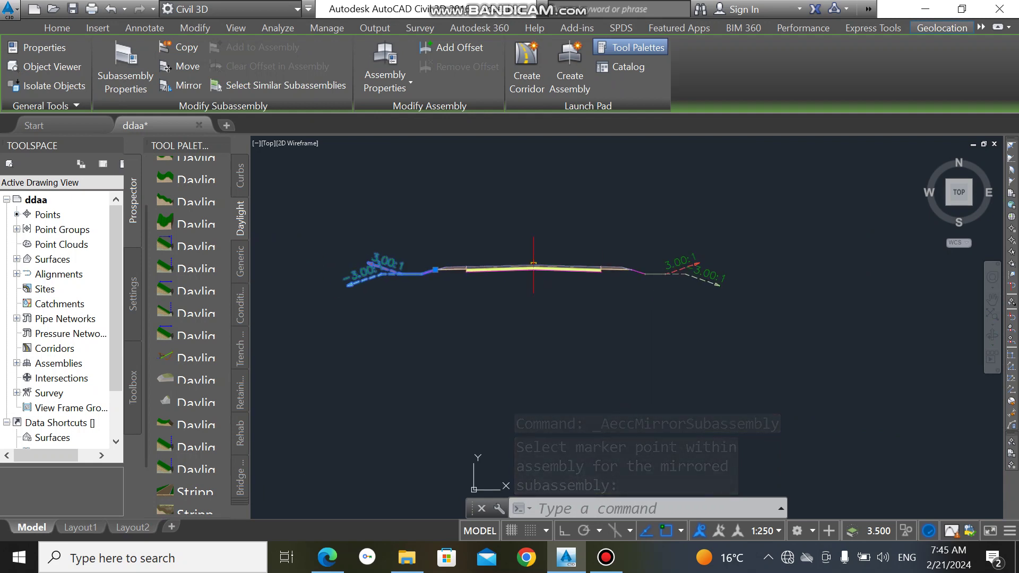
scroll(587, 256, up, 2)
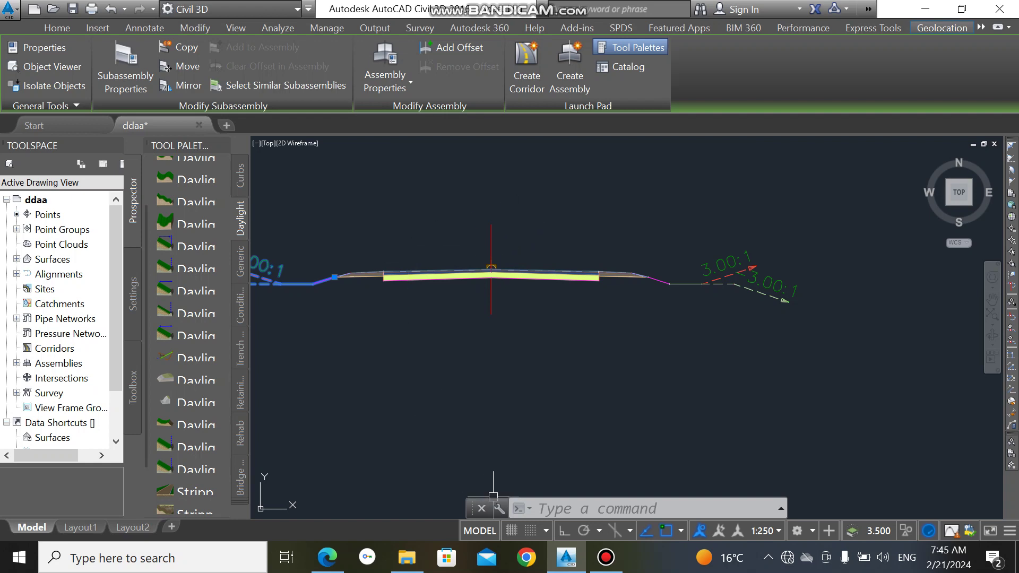
click(606, 557)
click(606, 558)
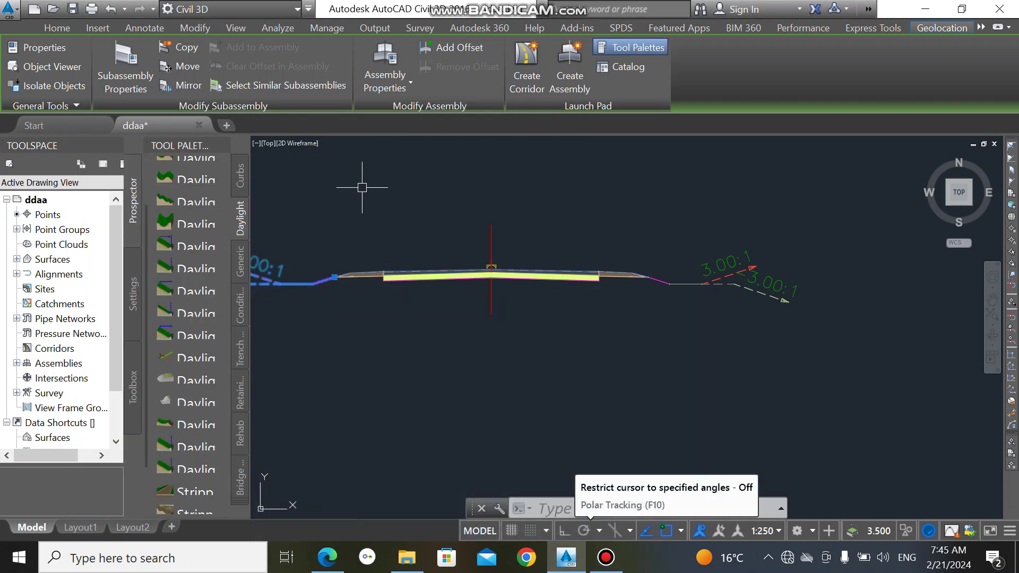
scroll(364, 199, down, 5)
middle_drag(402, 246, 437, 305)
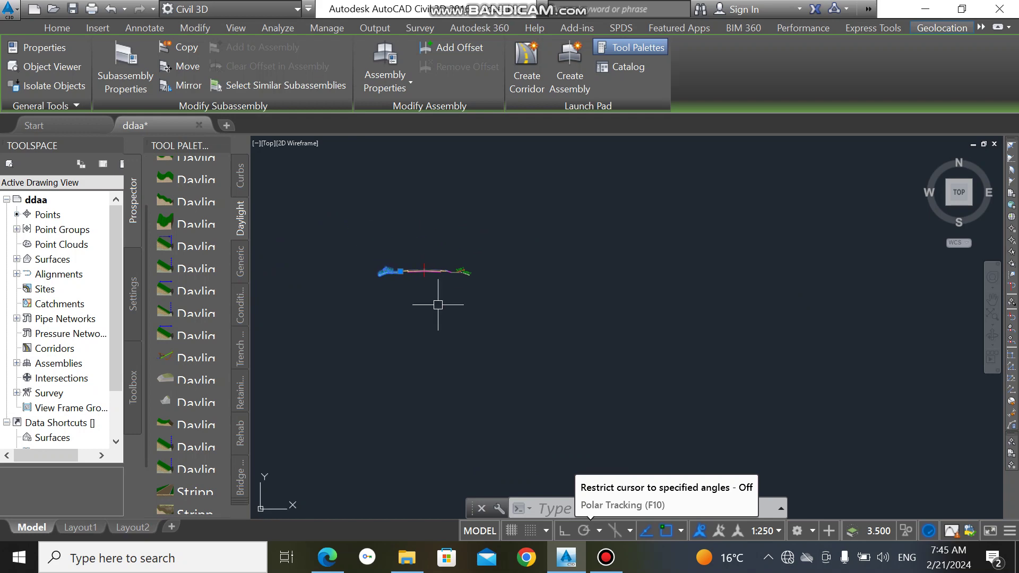
Clear the selection and draw a rectangle about 93 by 74 units around the finished road assembly.
key(Escape)
key(Escape)
scroll(382, 287, down, 3)
scroll(460, 321, down, 3)
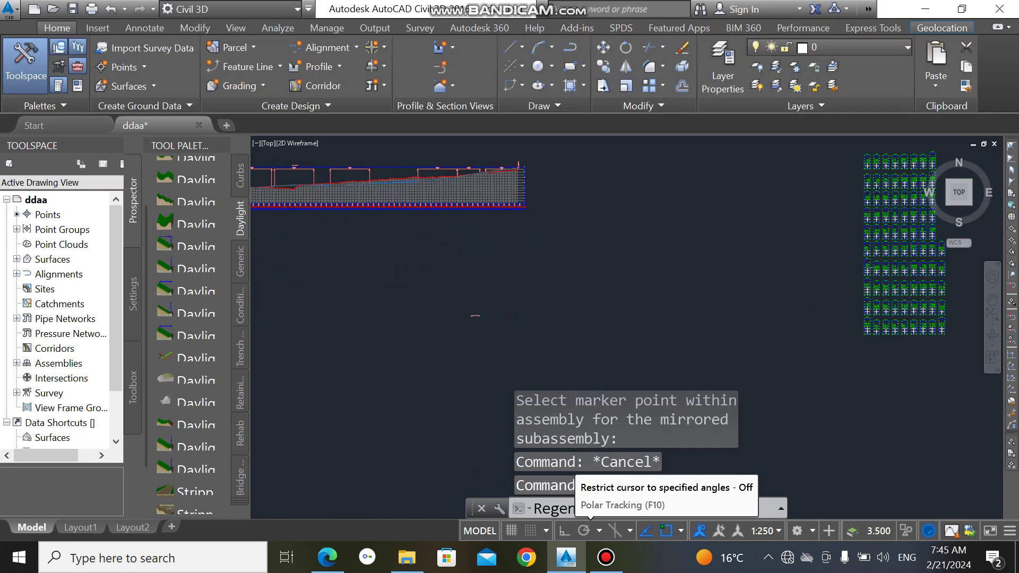
scroll(545, 355, down, 3)
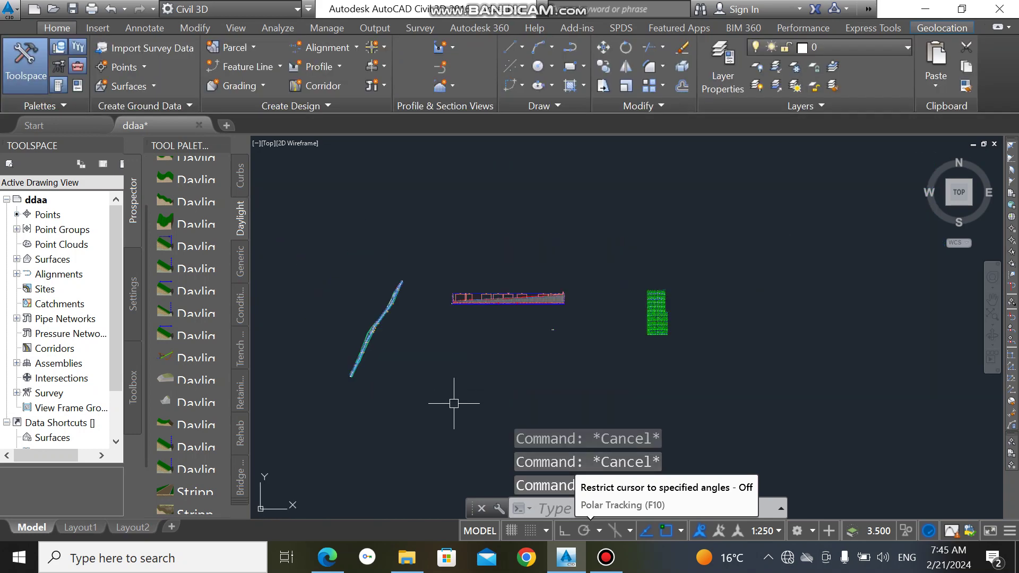
text(rec)
key(Return)
scroll(550, 333, up, 7)
click(498, 302)
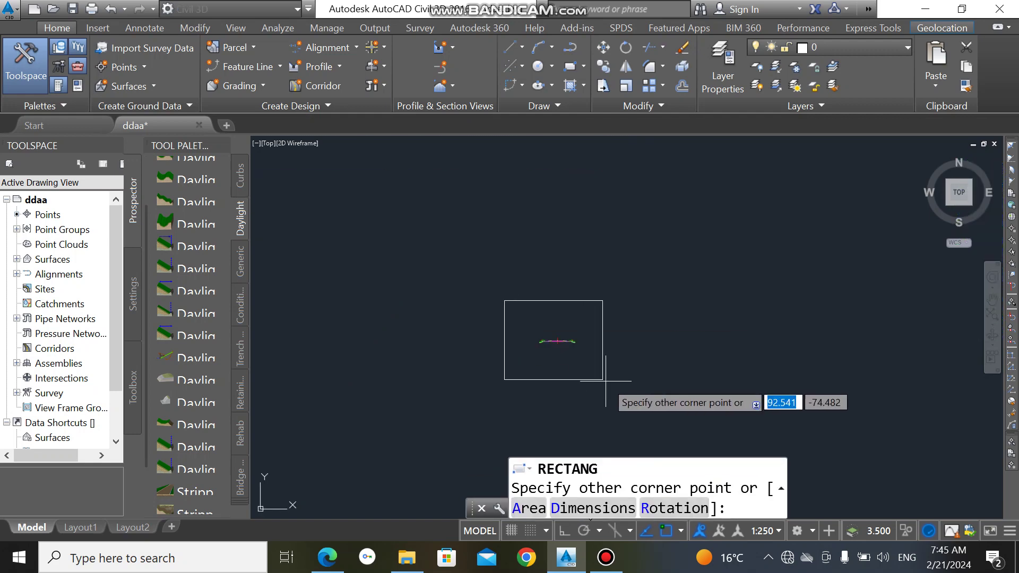
click(614, 378)
scroll(360, 303, down, 3)
scroll(348, 307, down, 2)
mouse_move(347, 308)
middle_down()
mouse_move(509, 340)
mouse_move(750, 293)
middle_up()
scroll(605, 303, down, 2)
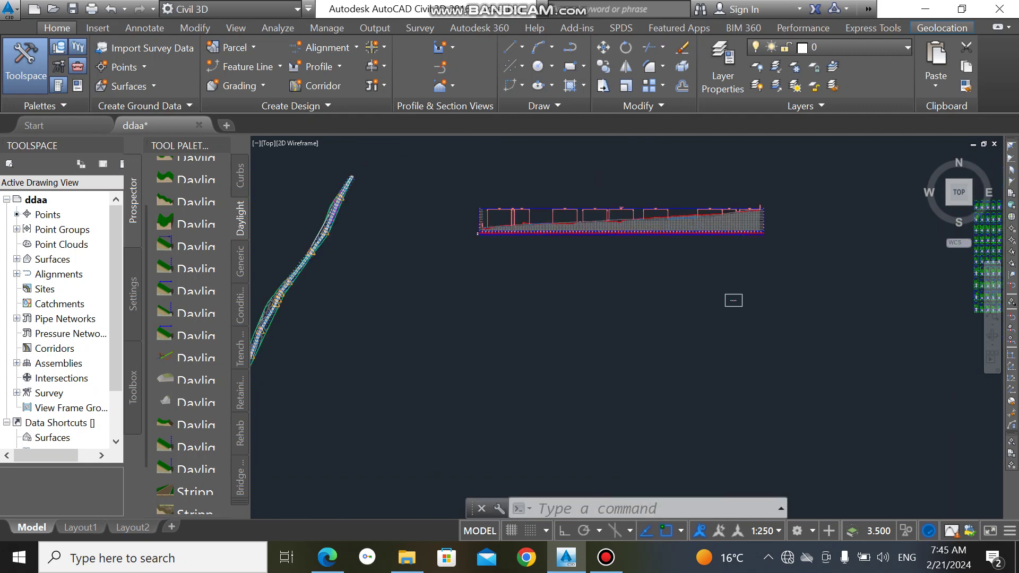
Select the road centreline alignment in plan and start creating a corridor from it.
middle_drag(509, 312, 699, 277)
scroll(423, 319, up, 4)
scroll(423, 322, down, 1)
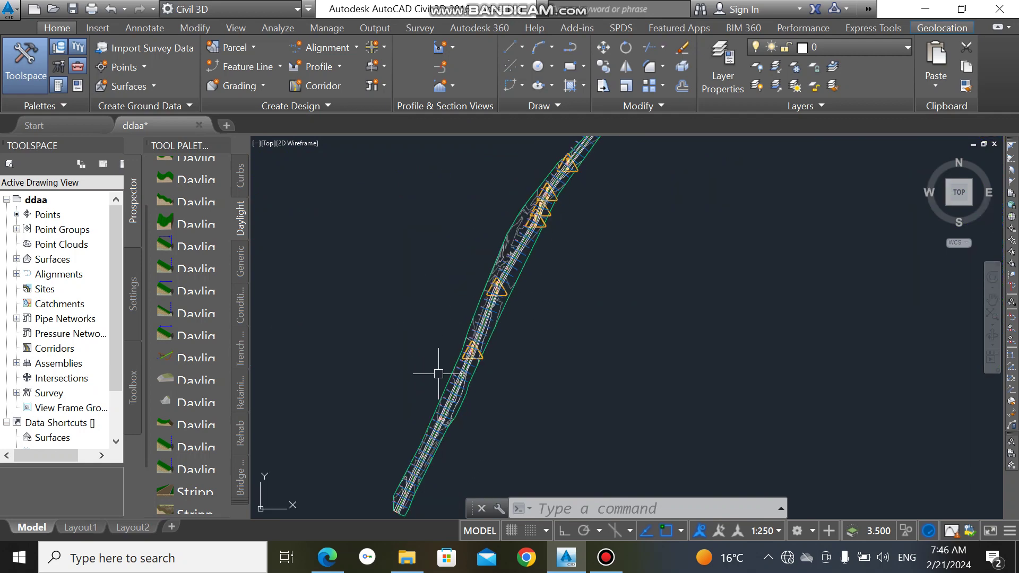
scroll(439, 374, up, 5)
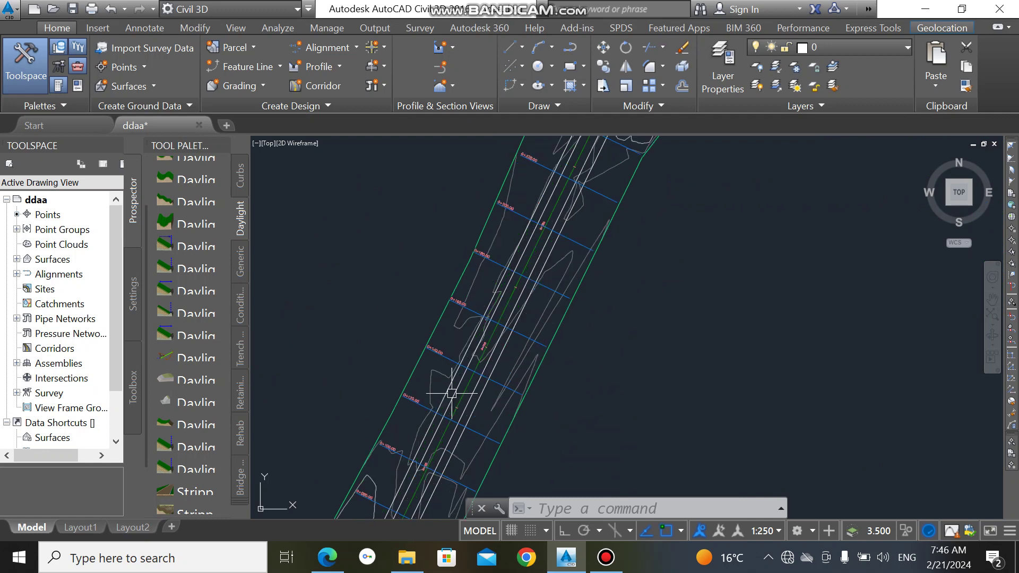
scroll(452, 393, up, 2)
click(462, 408)
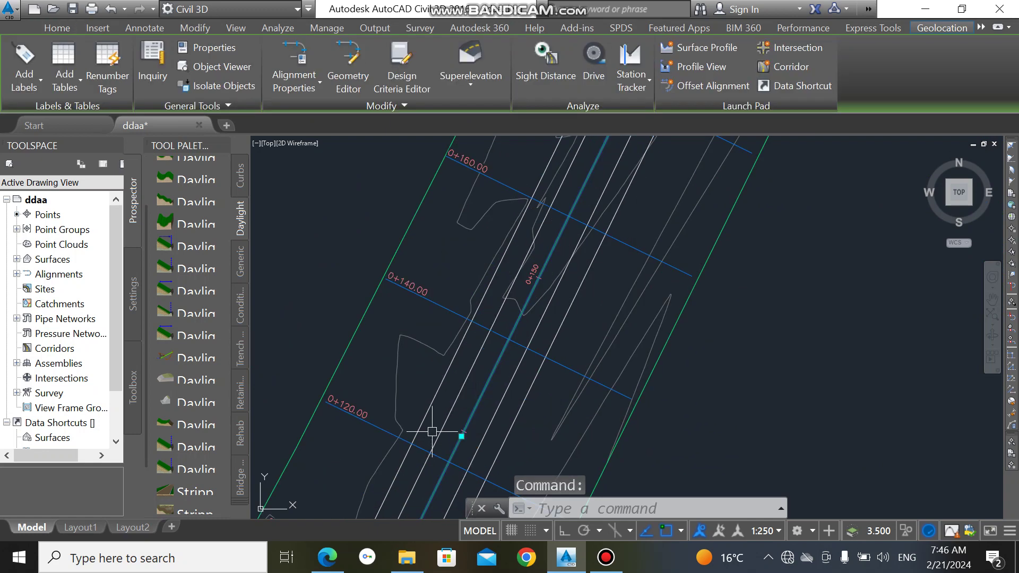
scroll(432, 420, down, 4)
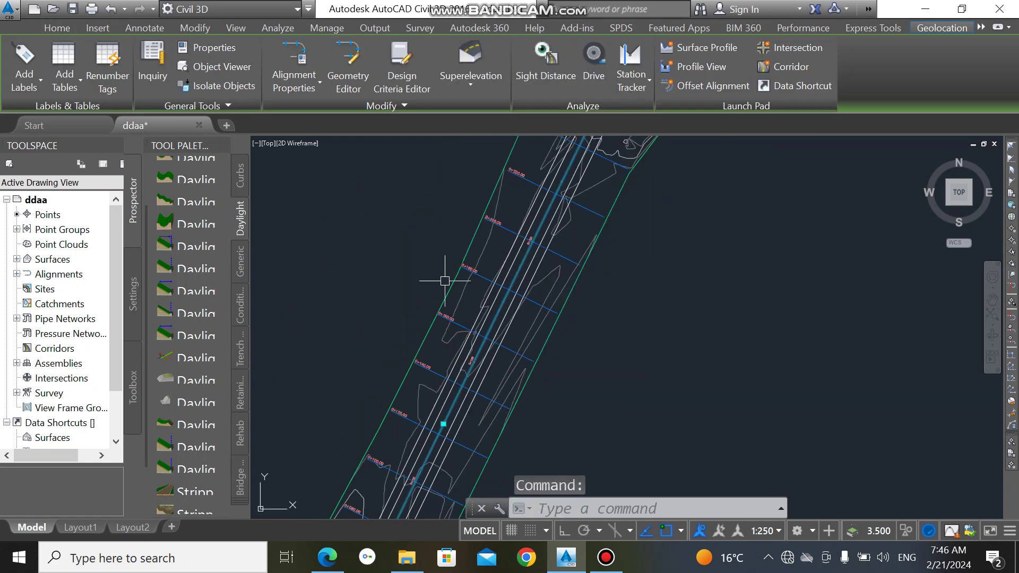
click(57, 28)
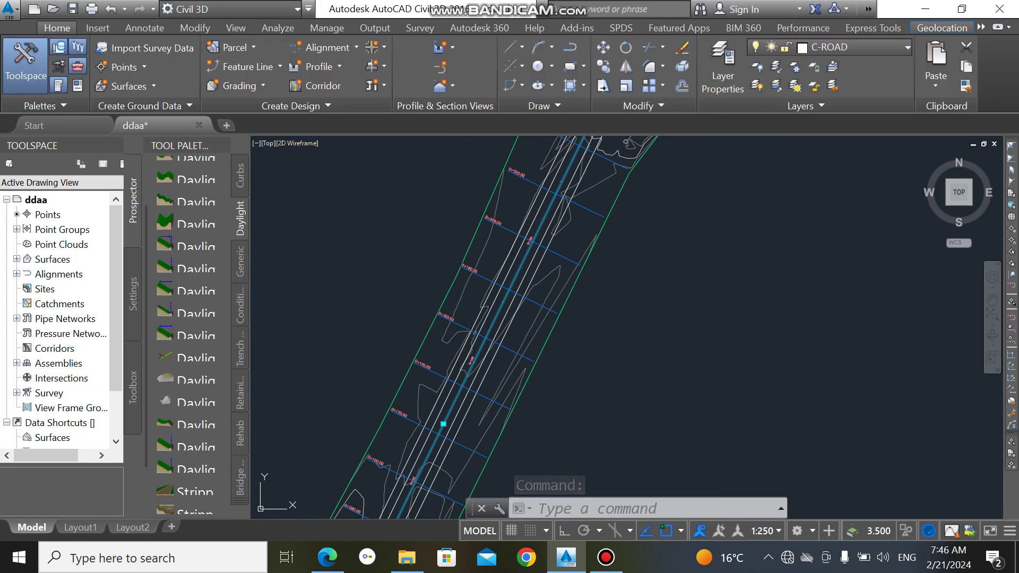
click(316, 86)
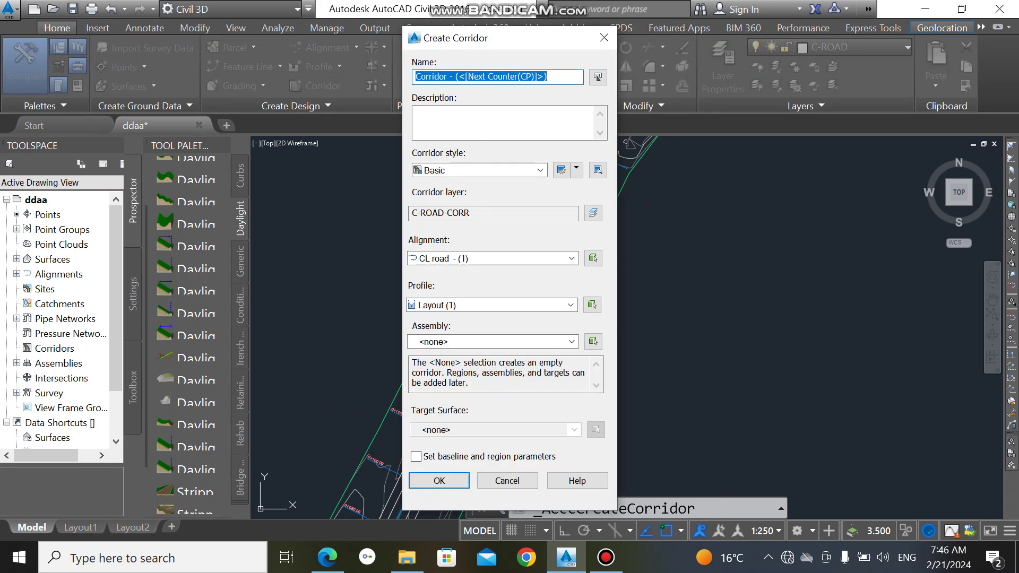
Keep the Basic corridor style, the CL road - (1) alignment and the Layout (1) profile for the new corridor.
click(540, 170)
click(540, 171)
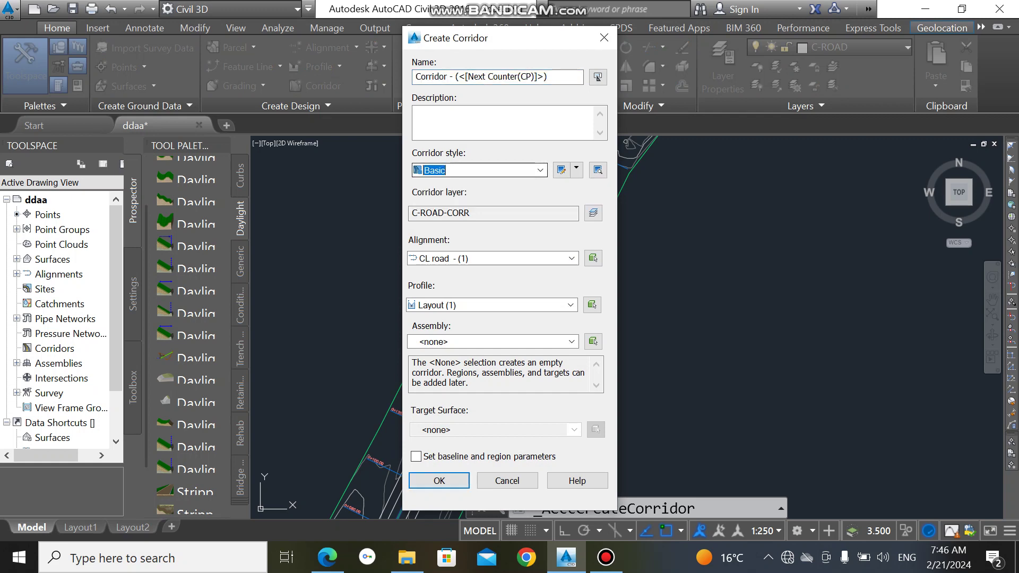
click(572, 258)
click(572, 259)
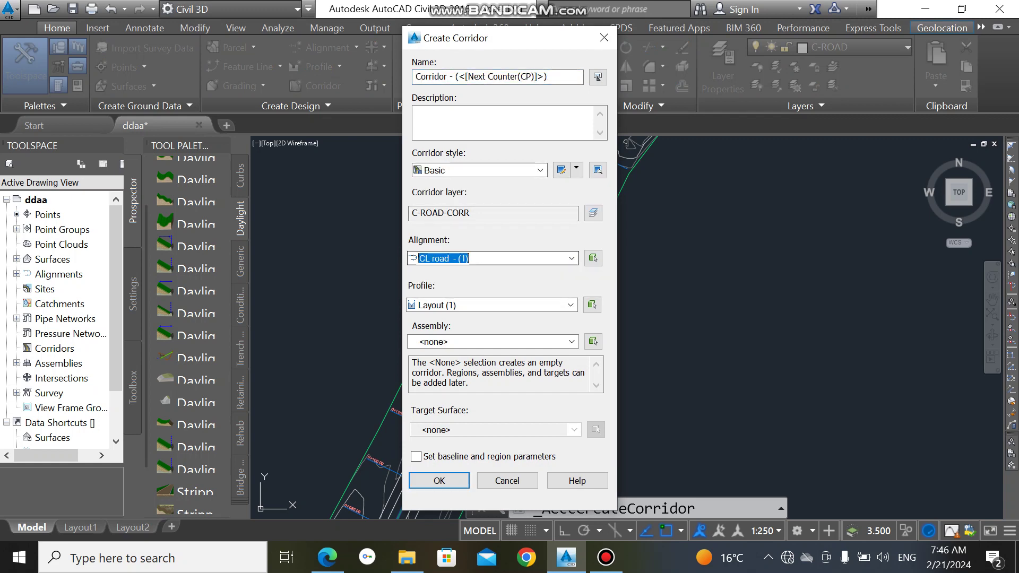
click(570, 305)
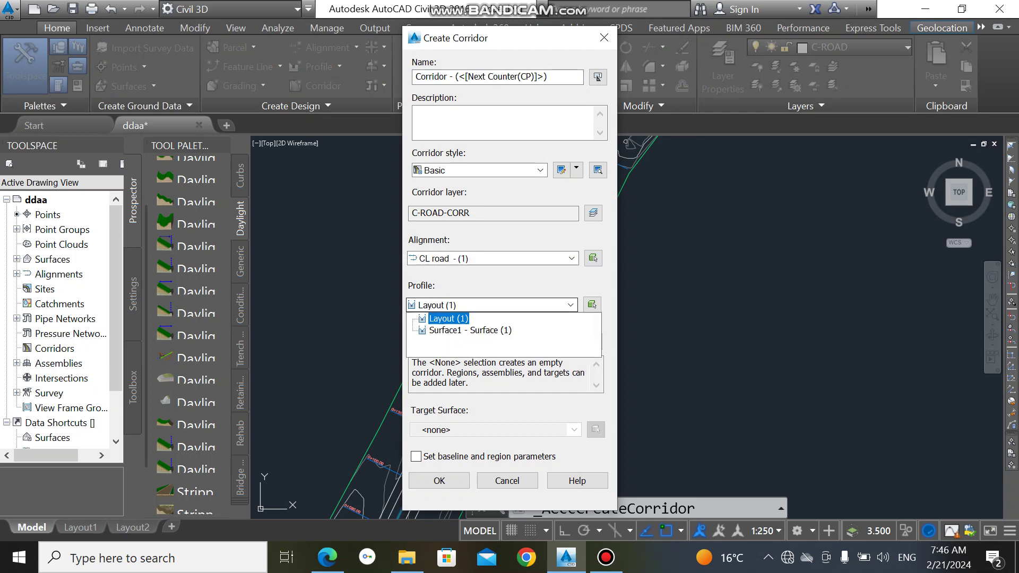
click(570, 306)
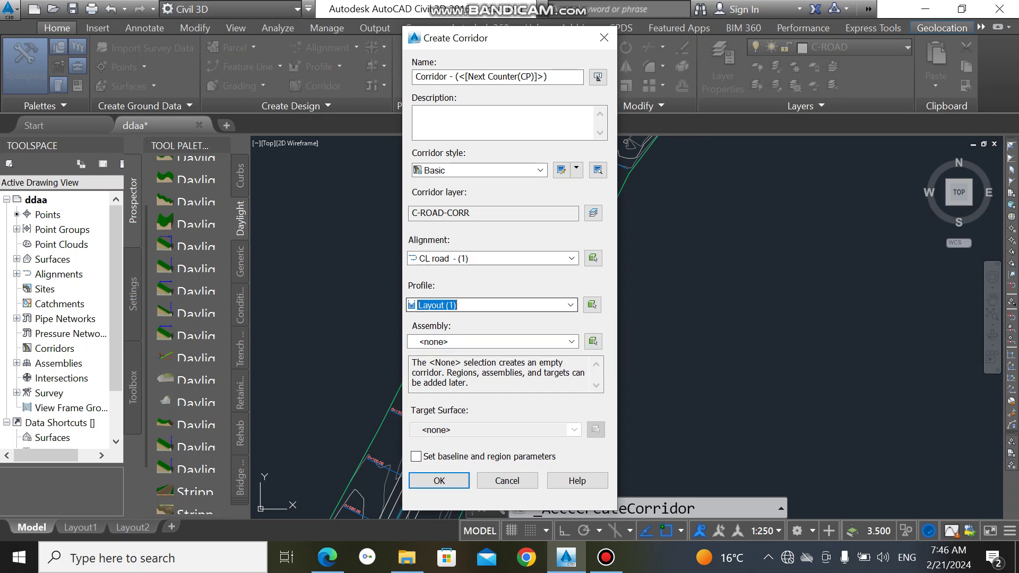
Assign Assembly - (1) and target surface Surface1 to the corridor, keep the Basic style, and accept the corridor settings.
click(571, 341)
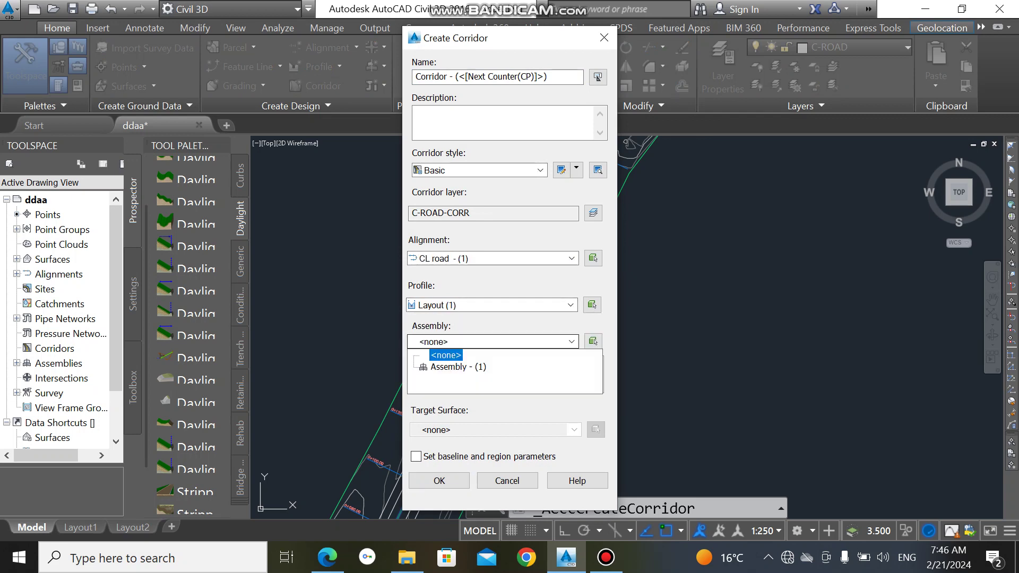
click(458, 367)
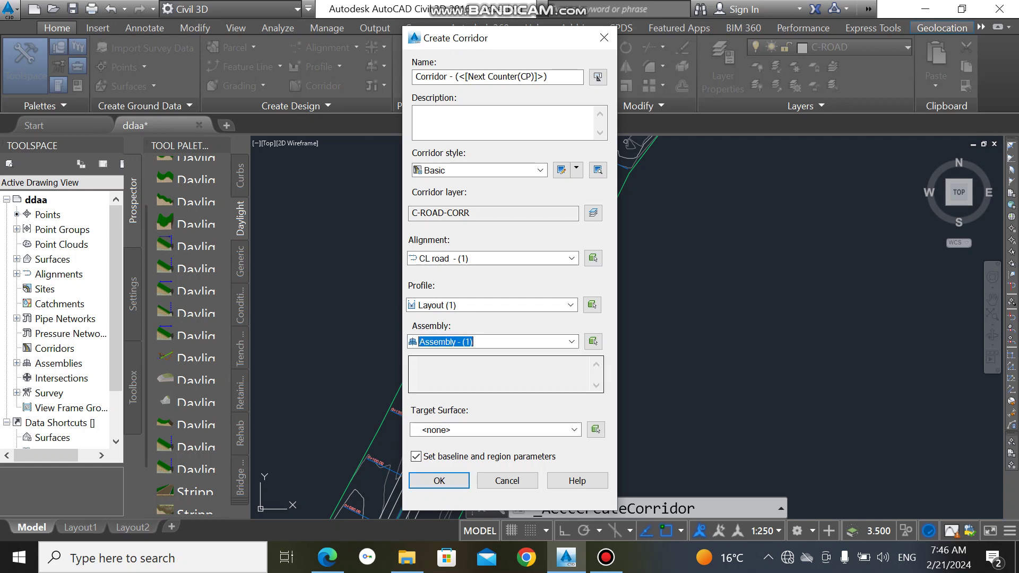
click(574, 430)
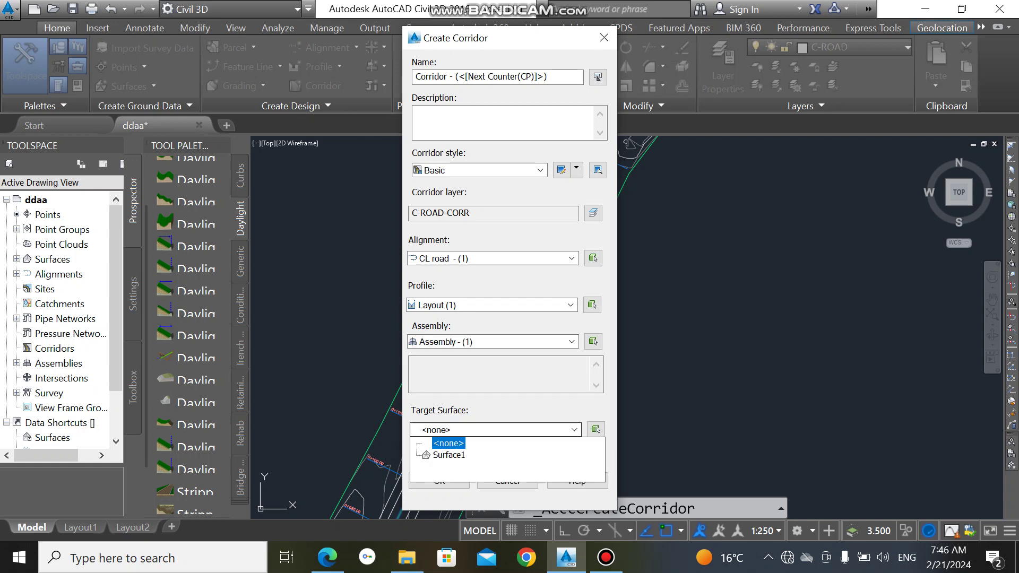
click(448, 456)
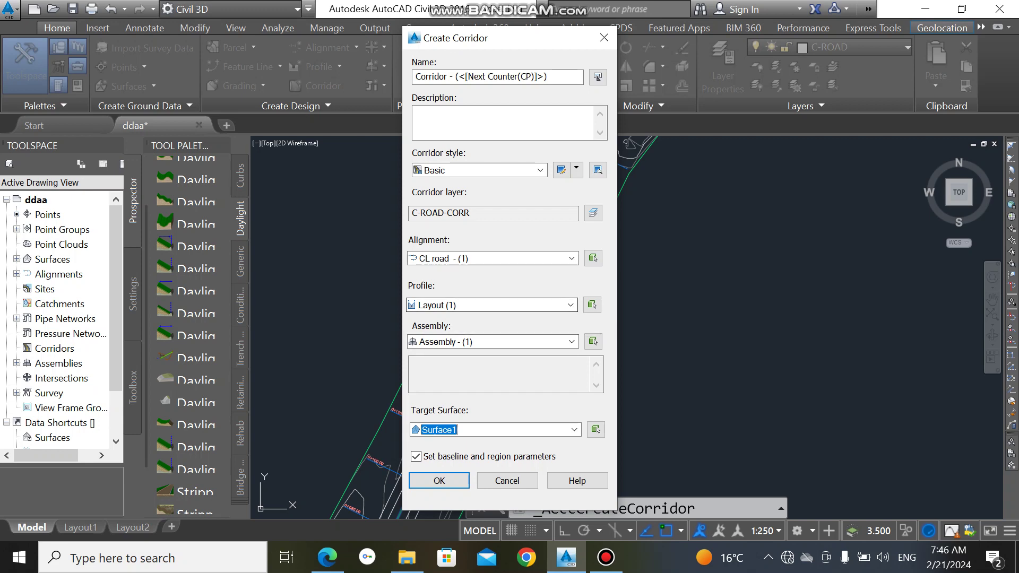
click(540, 170)
click(445, 183)
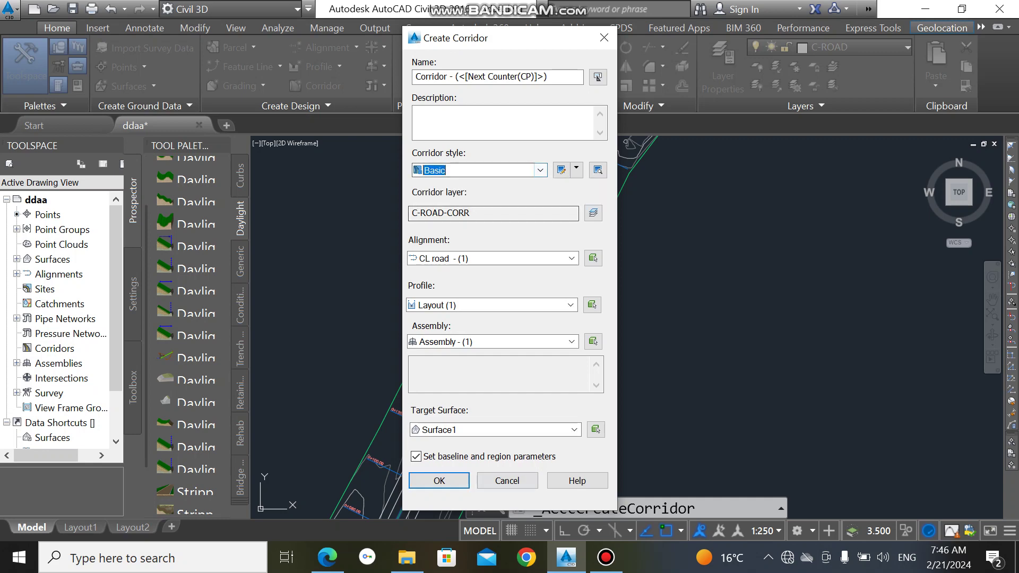
click(440, 481)
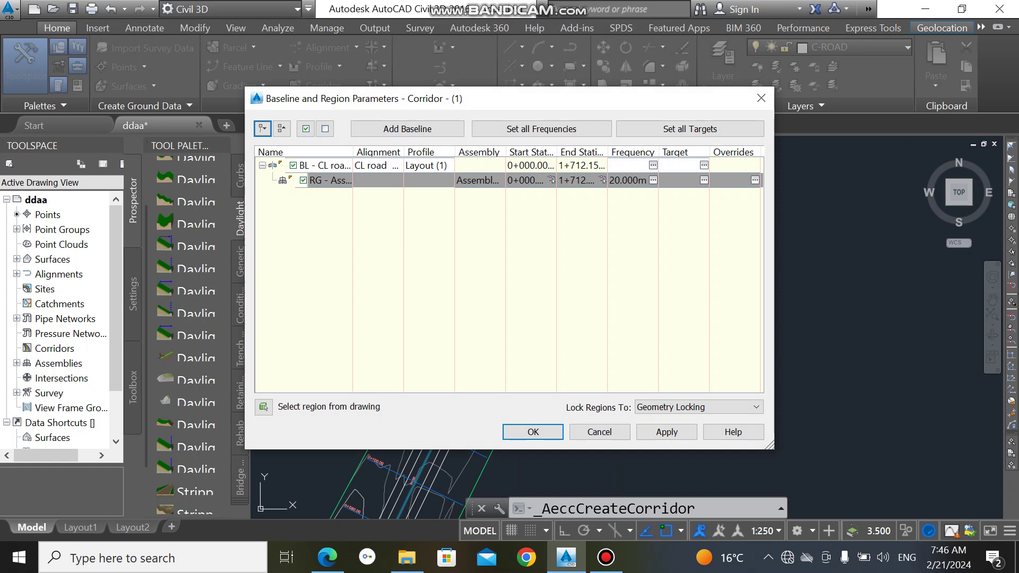
Widen the baseline name column and examine the frequency settings for applying assemblies, leaving them as they are.
click(325, 166)
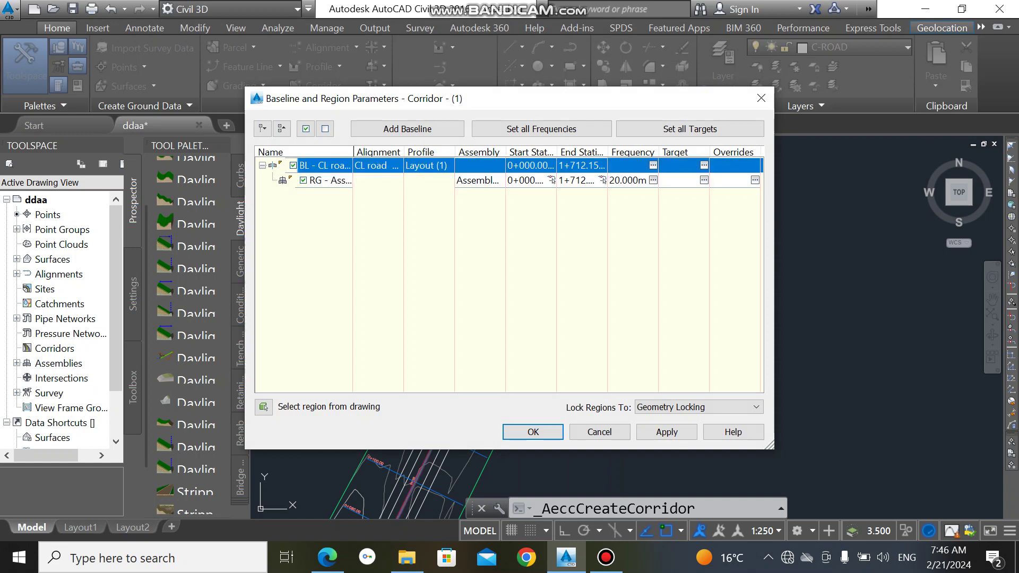
mouse_move(354, 152)
mouse_down()
mouse_move(399, 152)
mouse_move(366, 153)
mouse_up()
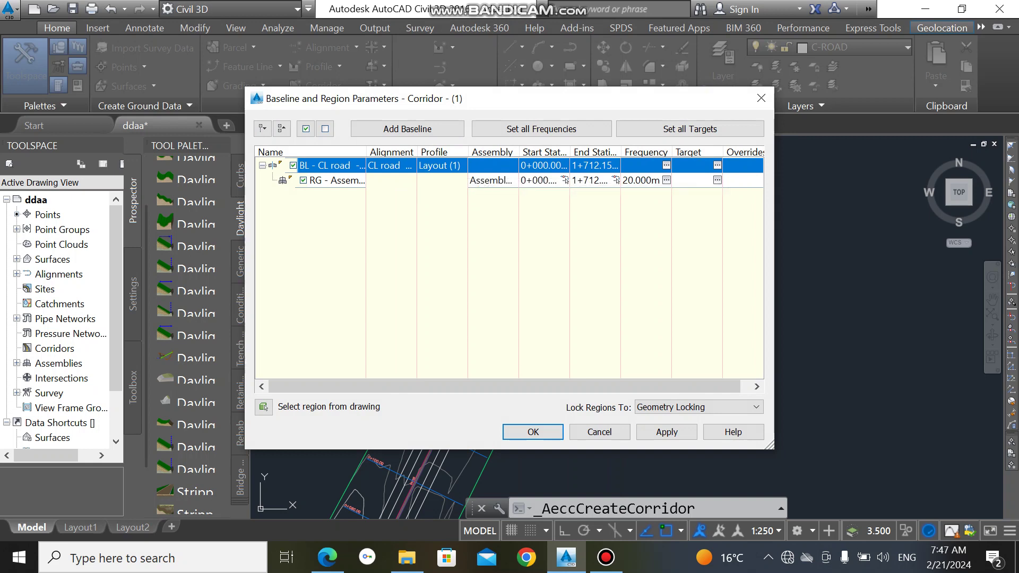
drag(637, 387, 649, 386)
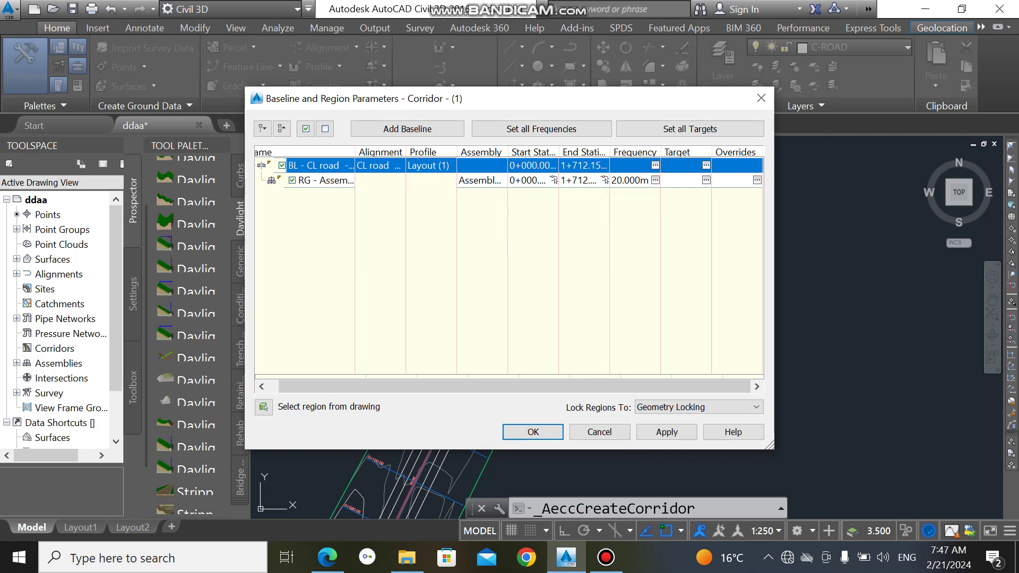
drag(355, 152, 382, 153)
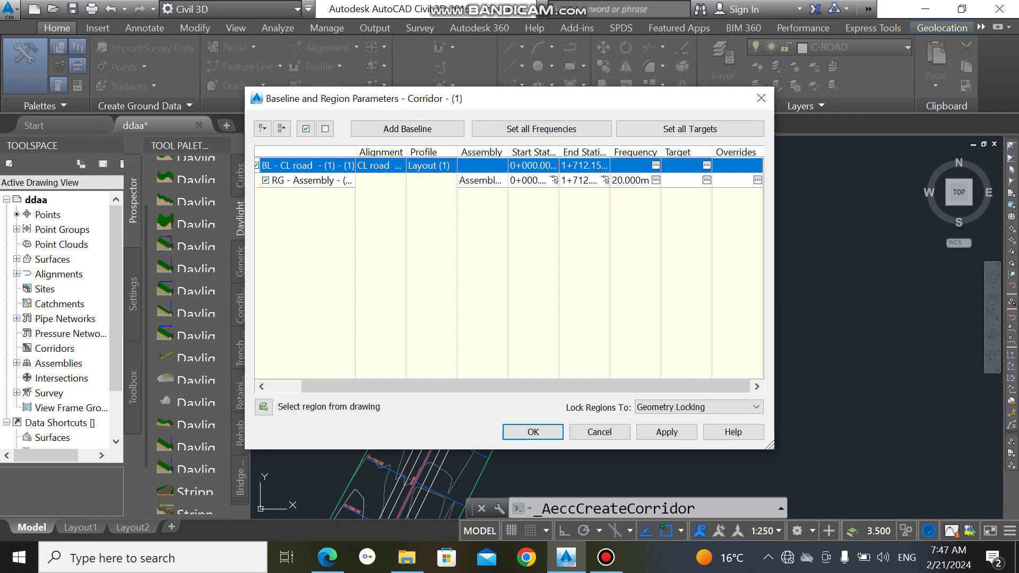
click(542, 128)
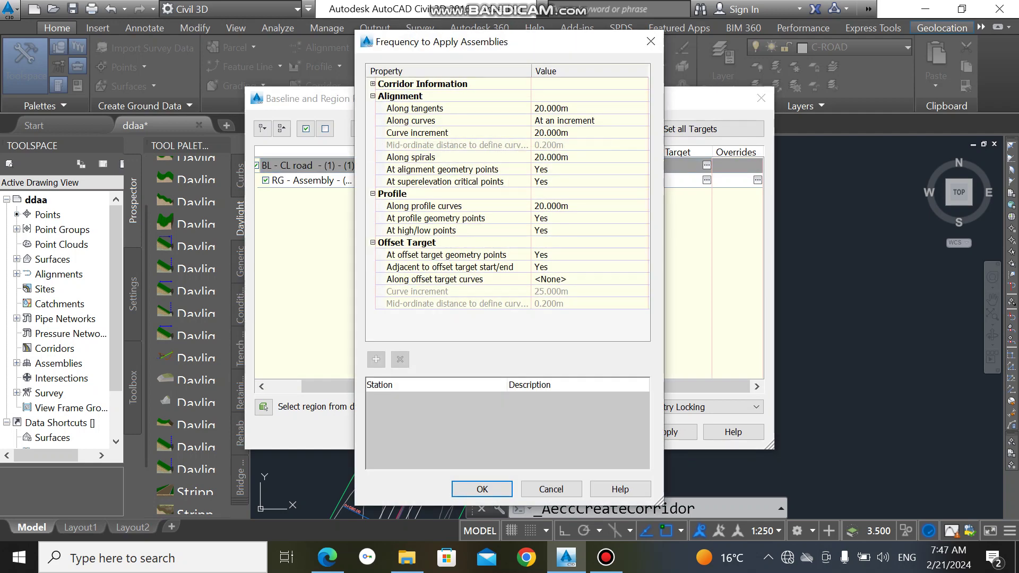
click(551, 489)
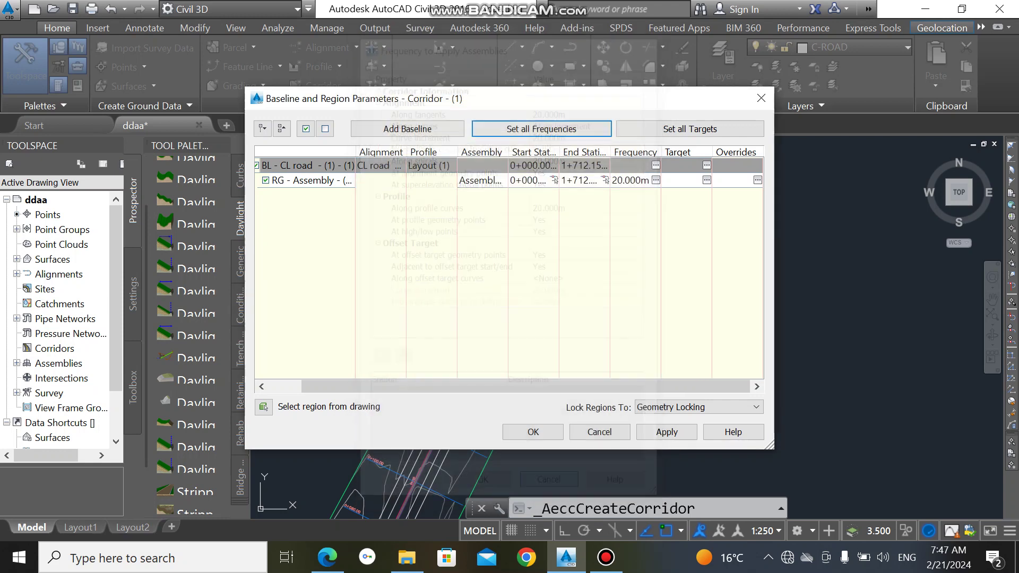
Add a second corridor baseline on the CL road - (1) alignment and accept the target mapping for all regions.
click(407, 129)
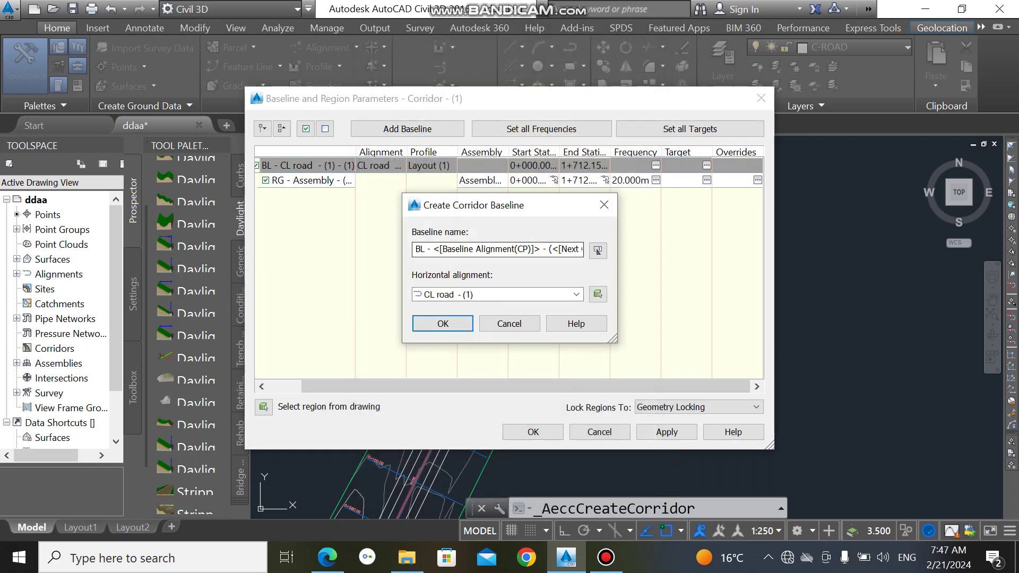
key(Return)
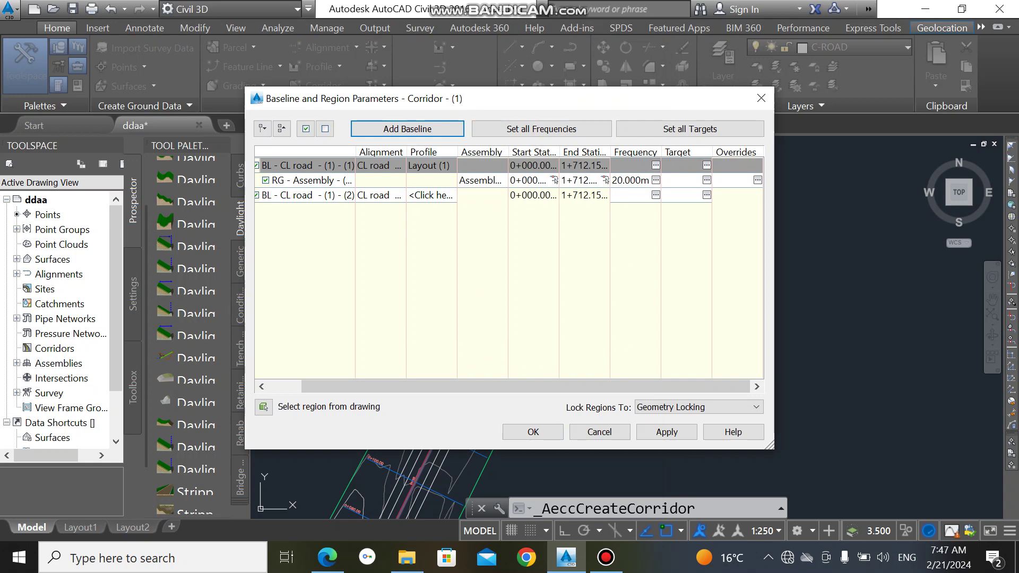
click(690, 129)
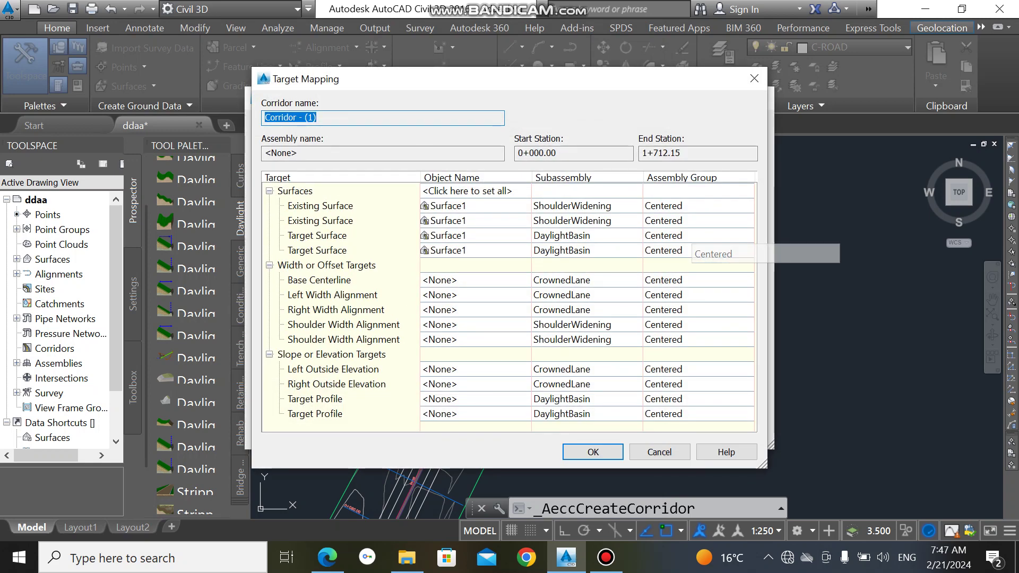
key(Return)
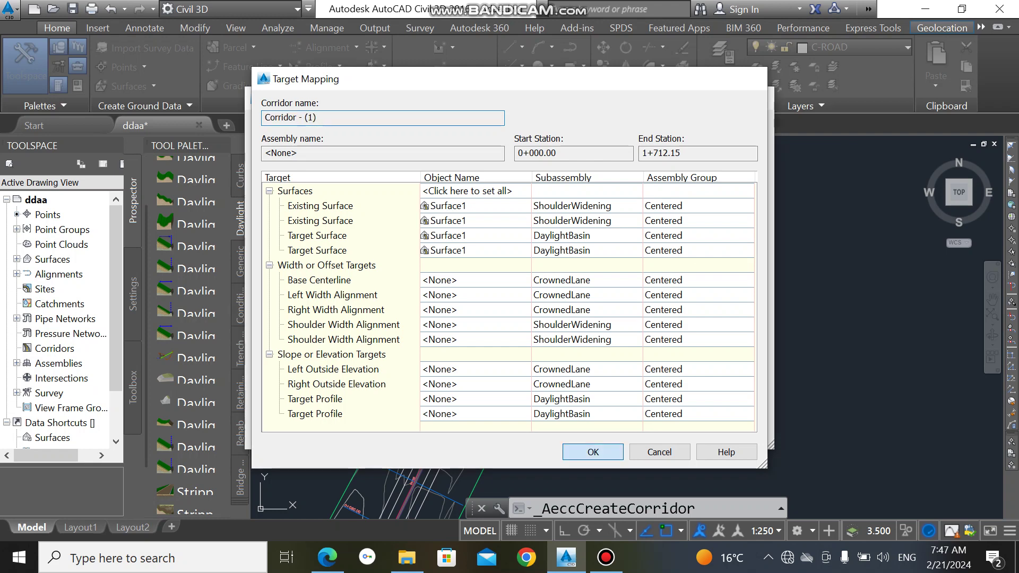
Assign the Layout (1) profile to the second baseline, apply the parameters and rebuild the corridor.
click(667, 432)
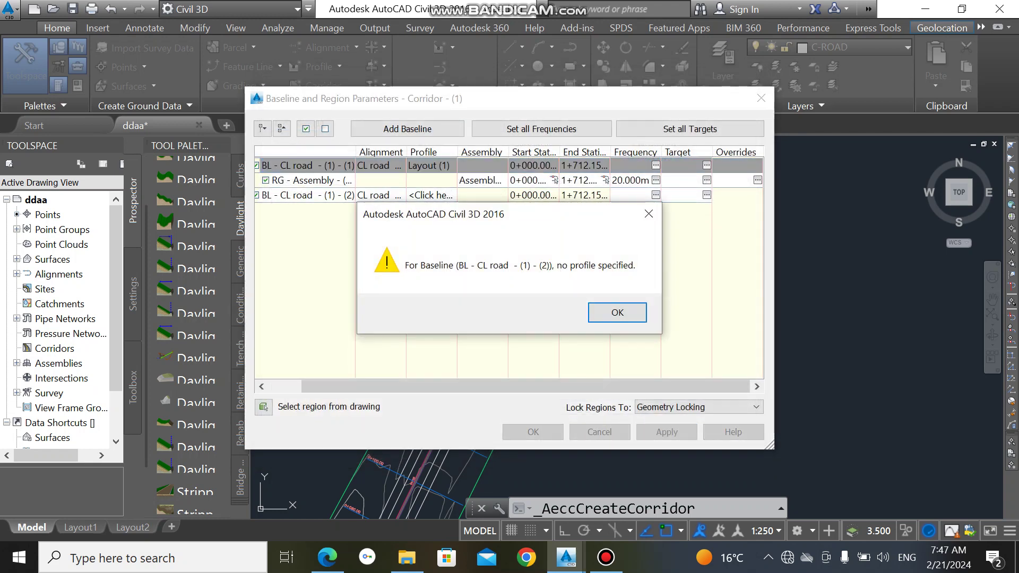
click(618, 312)
click(431, 195)
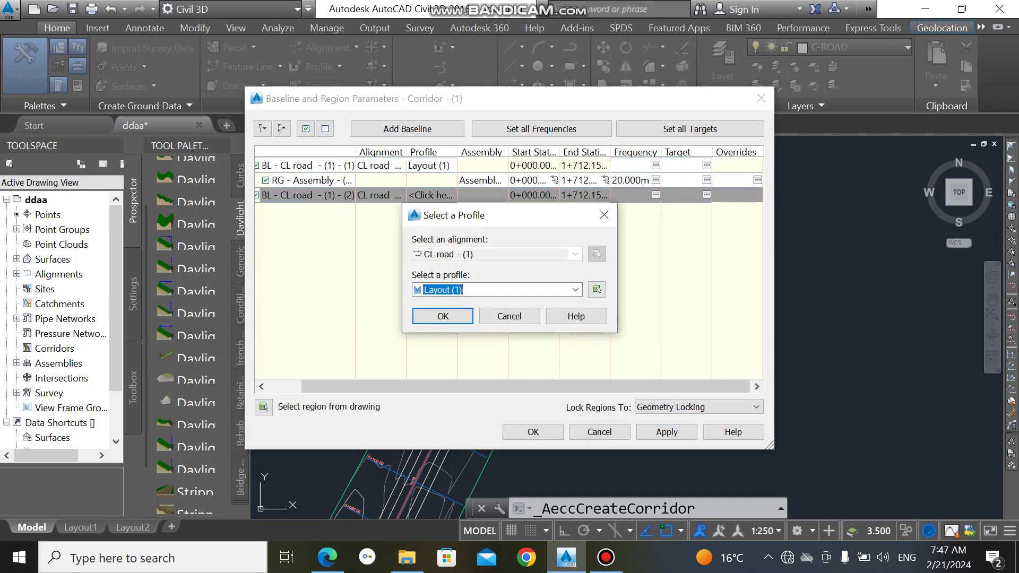
click(443, 316)
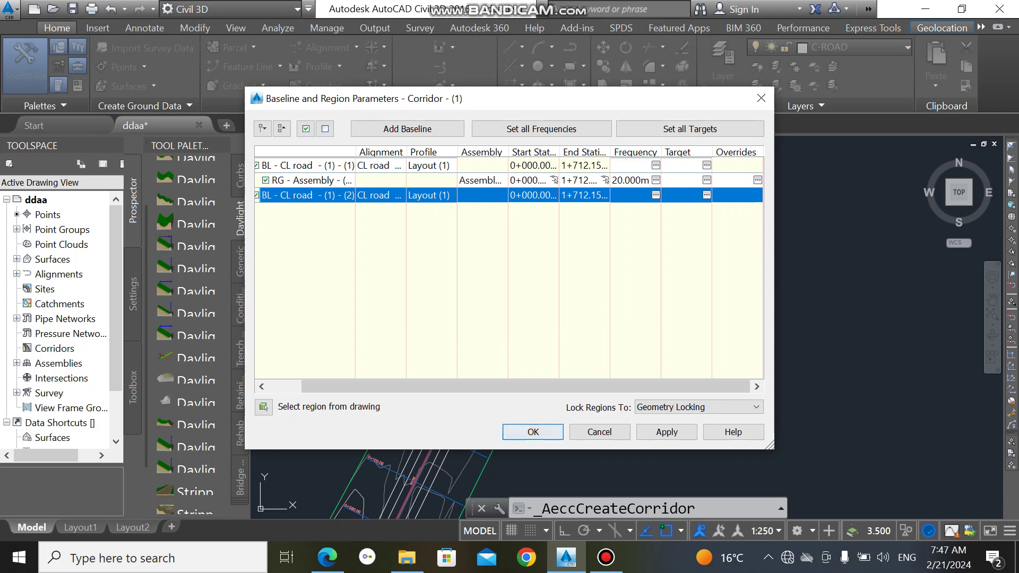
click(667, 432)
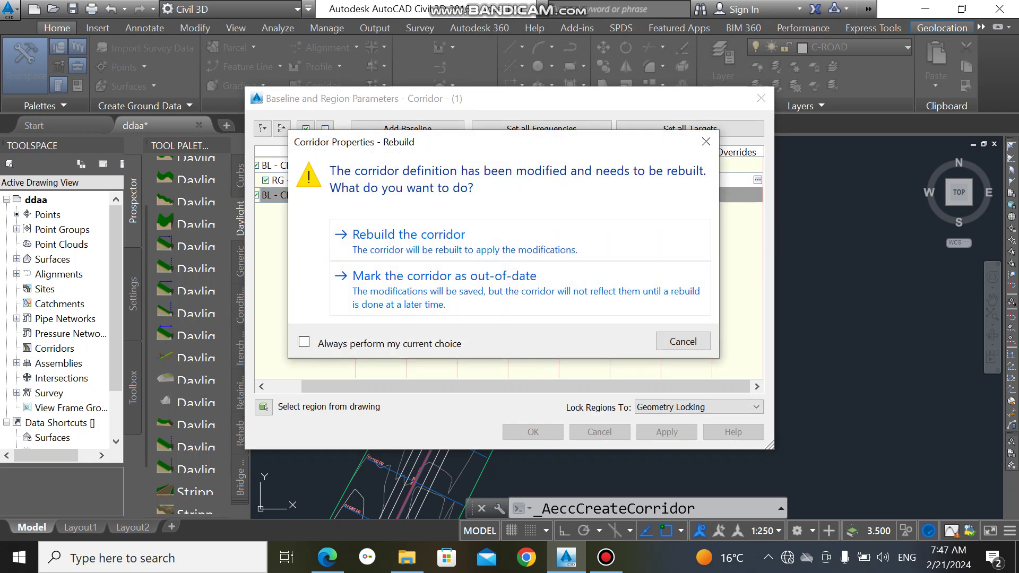
click(409, 236)
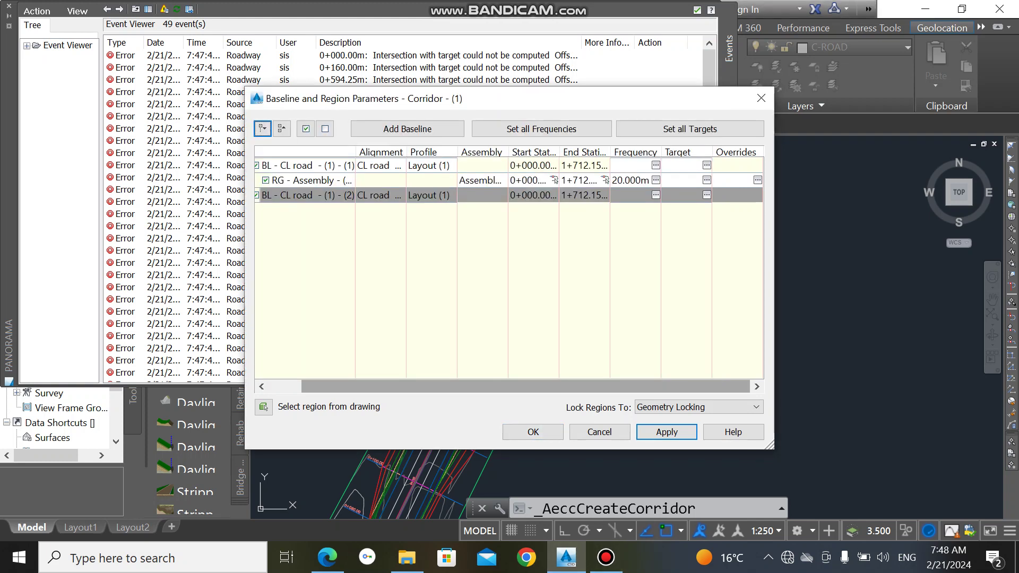
Disable the second baseline in the corridor parameters, apply the change and rebuild the corridor.
drag(645, 105, 721, 110)
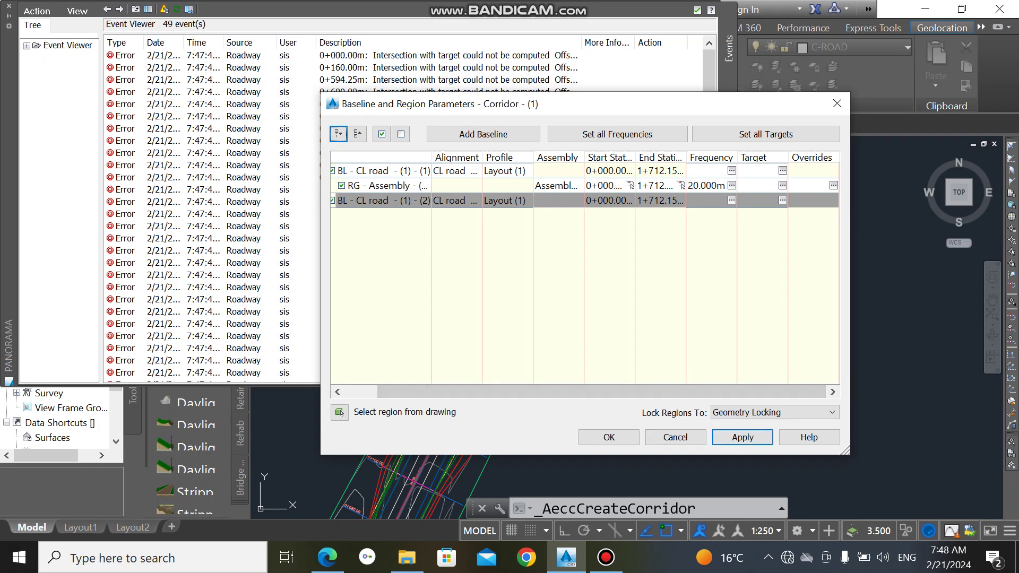
click(332, 201)
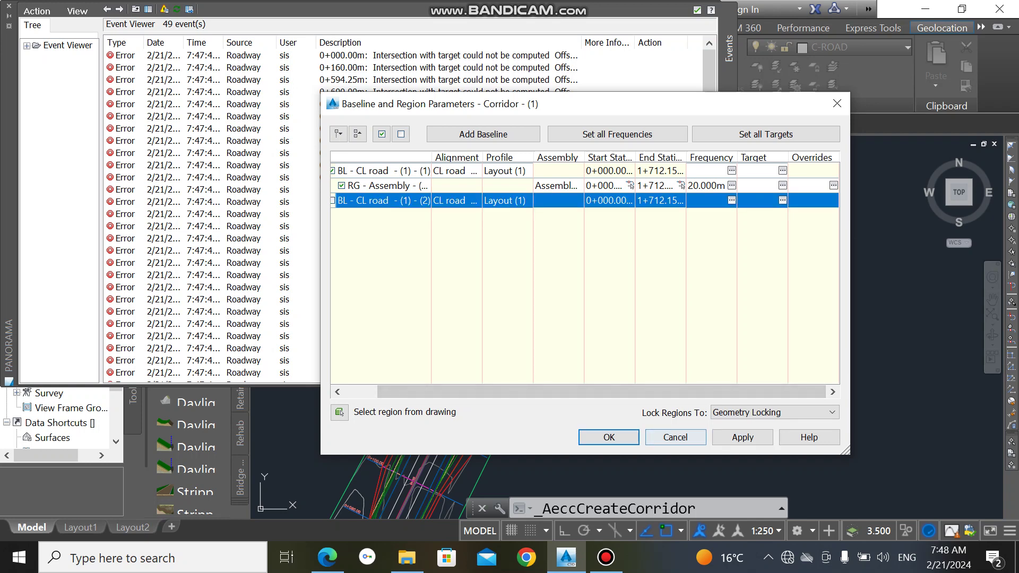
click(743, 437)
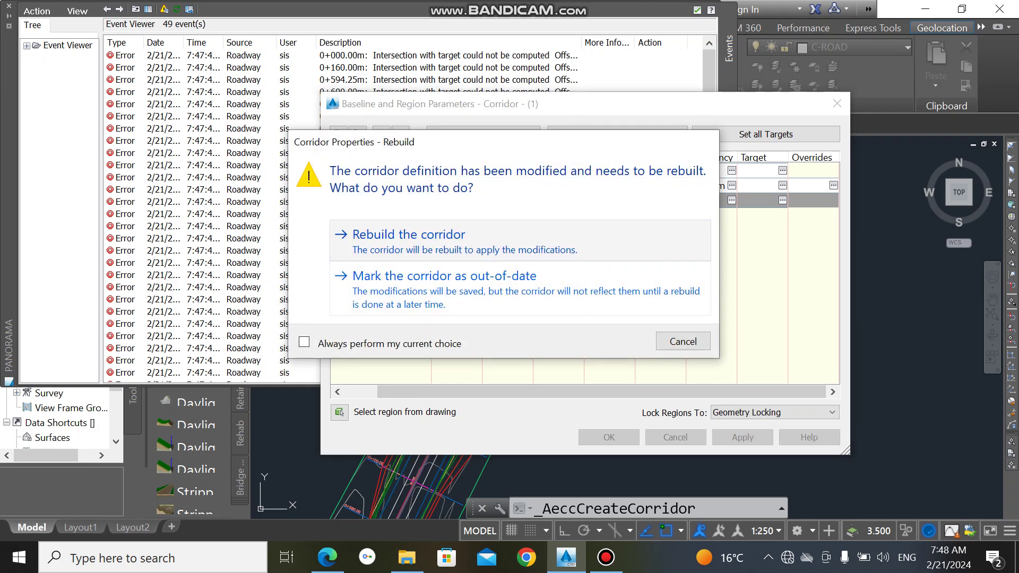
click(510, 242)
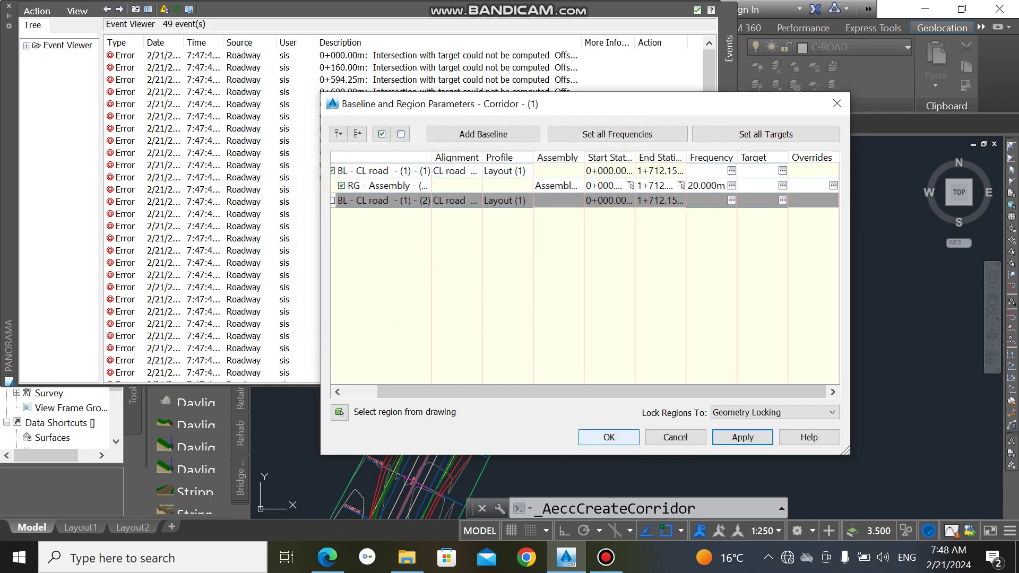
Accept the corridor's baseline and region parameters and close the event viewer.
click(609, 438)
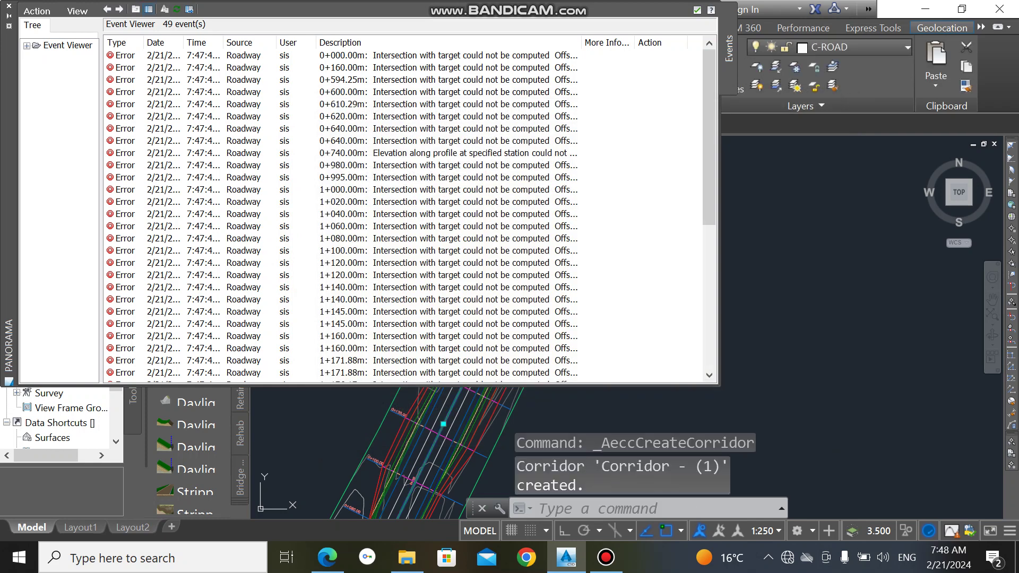
click(8, 6)
scroll(395, 312, down, 4)
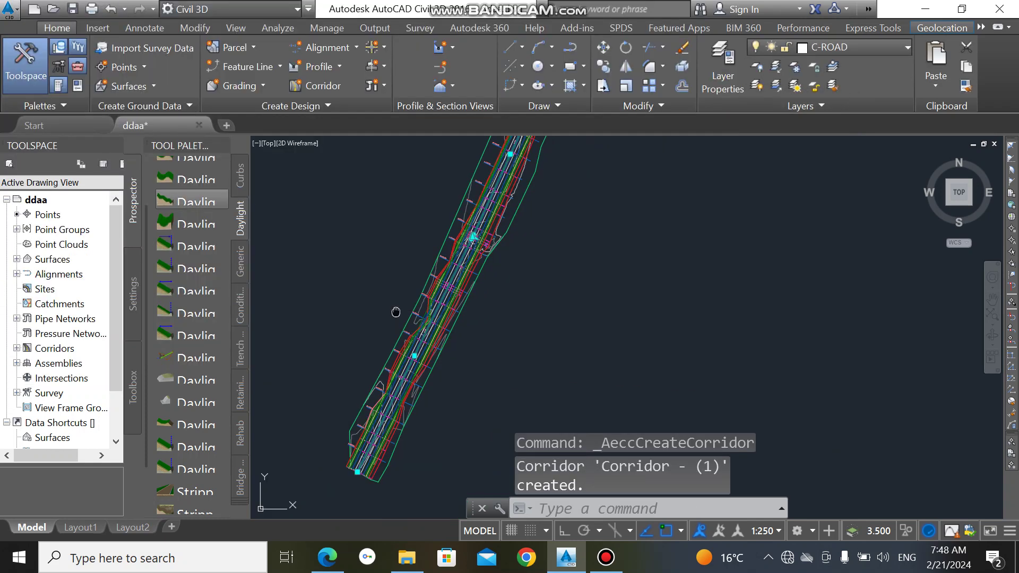
Select the corridor in plan and examine its daylight lines and section spacing from the start station past 0+180.
middle_drag(396, 312, 431, 277)
scroll(396, 441, up, 6)
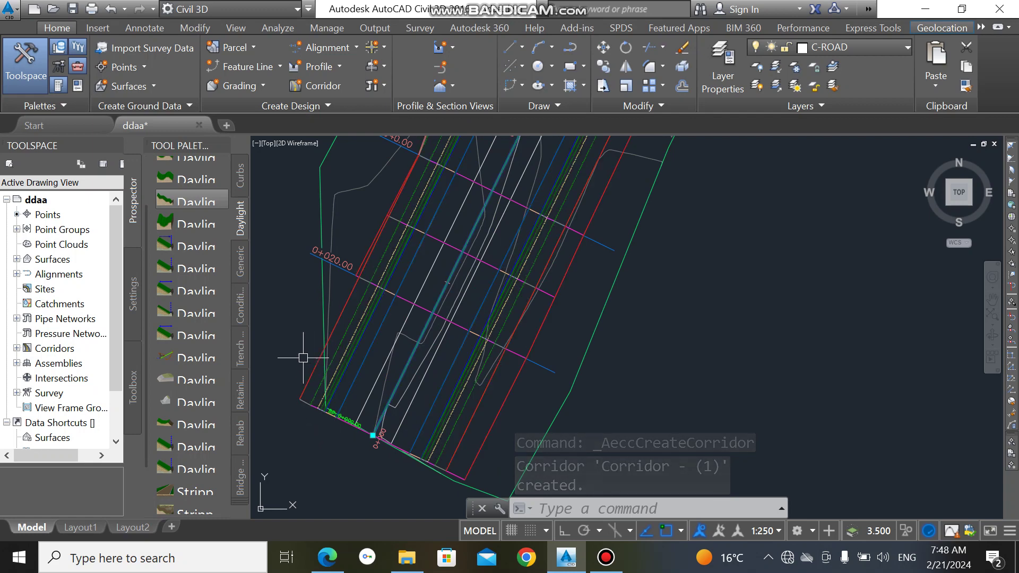
click(320, 358)
scroll(395, 276, down, 2)
middle_drag(396, 277, 371, 387)
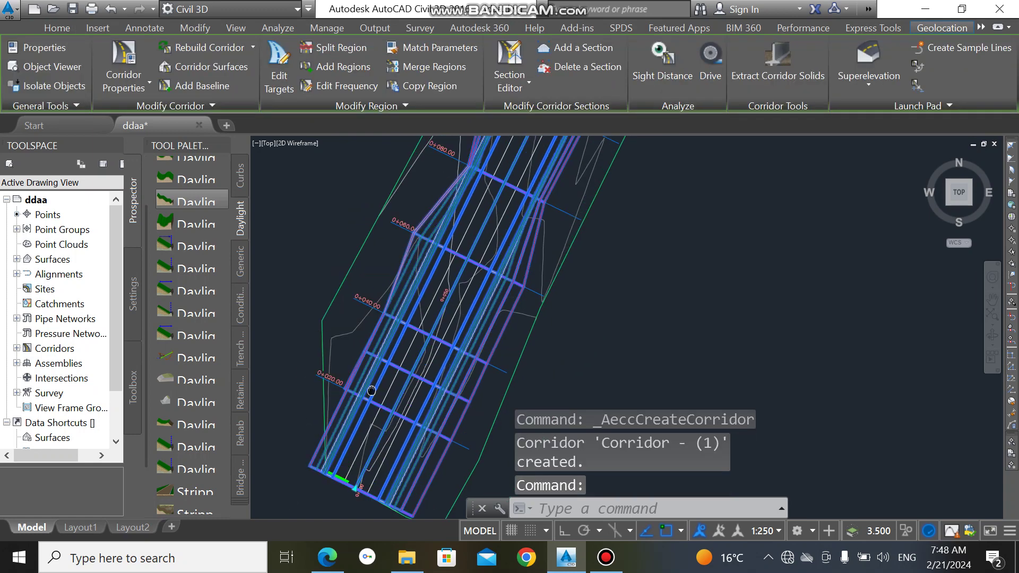
scroll(413, 258, up, 6)
scroll(429, 193, down, 4)
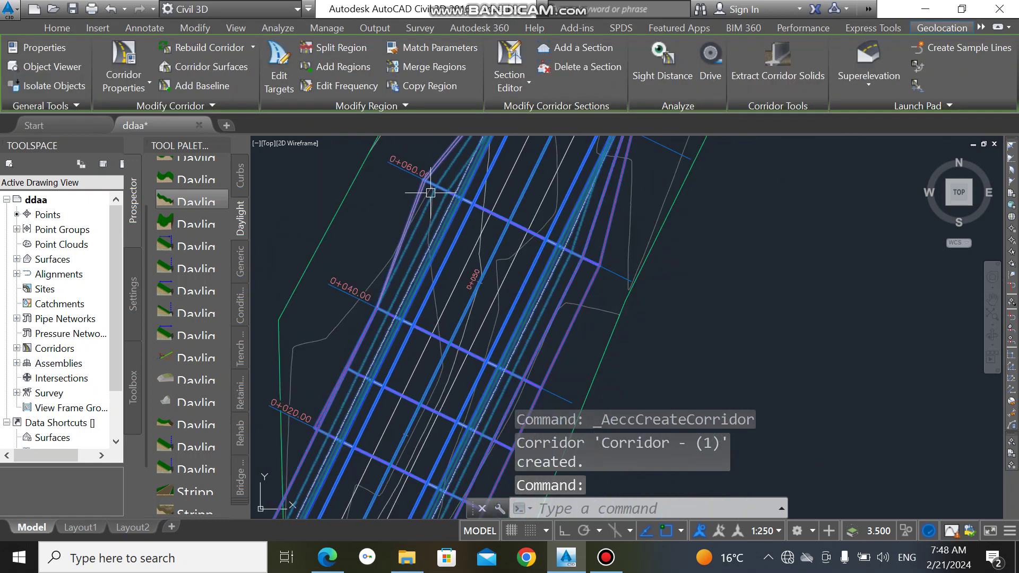
scroll(432, 191, up, 2)
middle_drag(431, 214, 353, 389)
scroll(653, 308, down, 5)
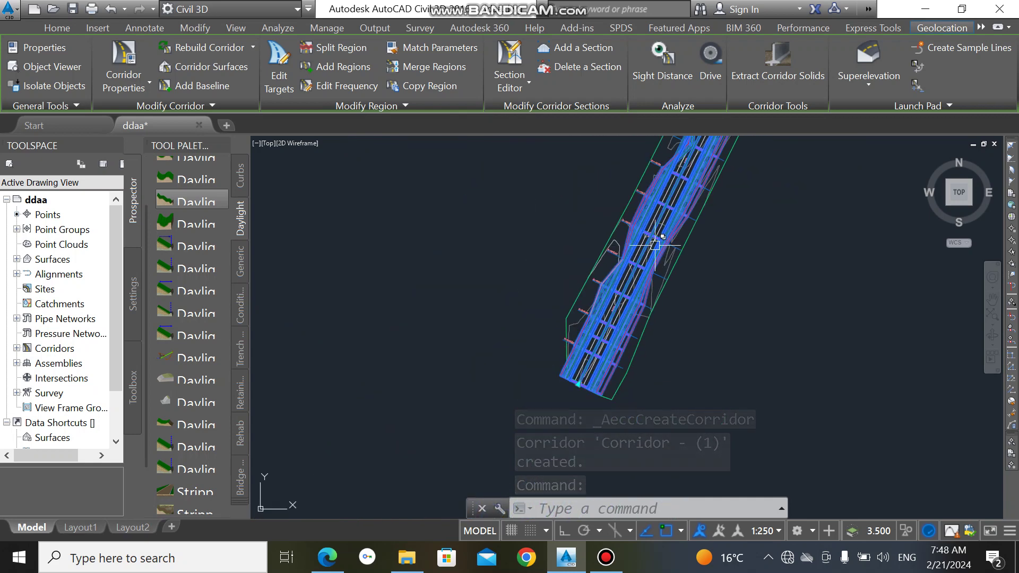
scroll(581, 322, up, 4)
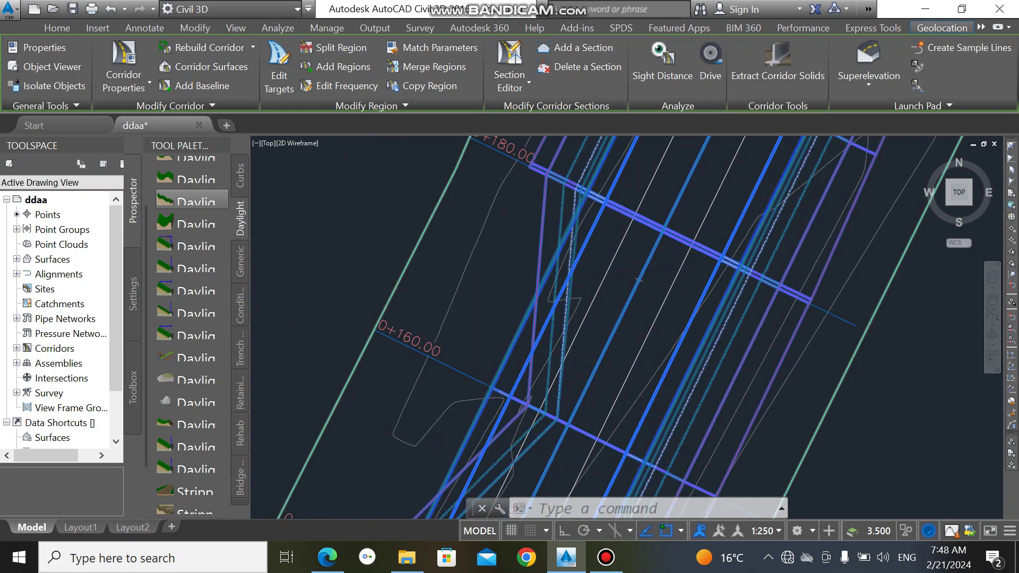
scroll(580, 296, down, 1)
scroll(607, 312, down, 3)
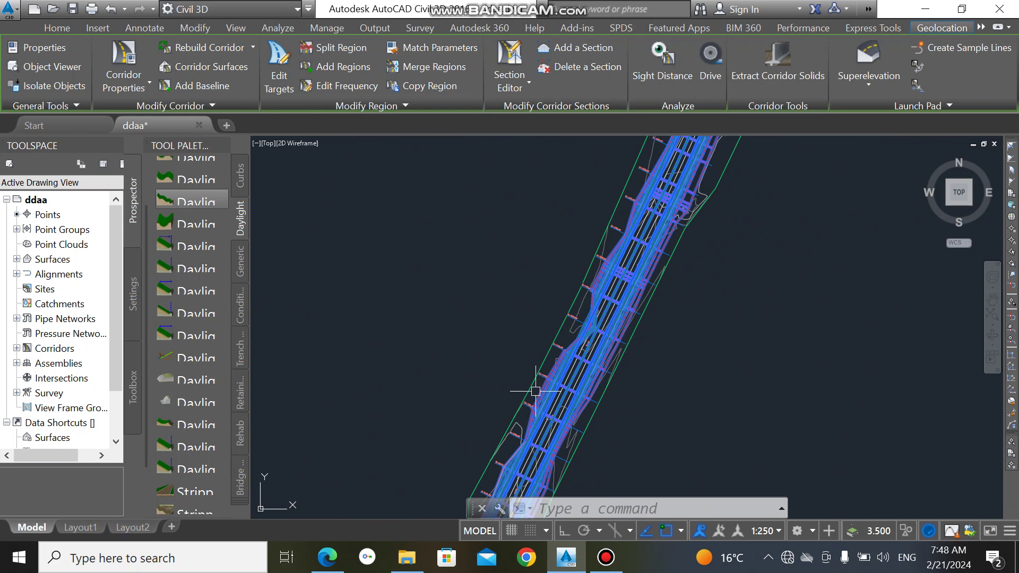
Open the corridor in the Section Editor and examine the cross-section at station 0+000.00m.
click(510, 61)
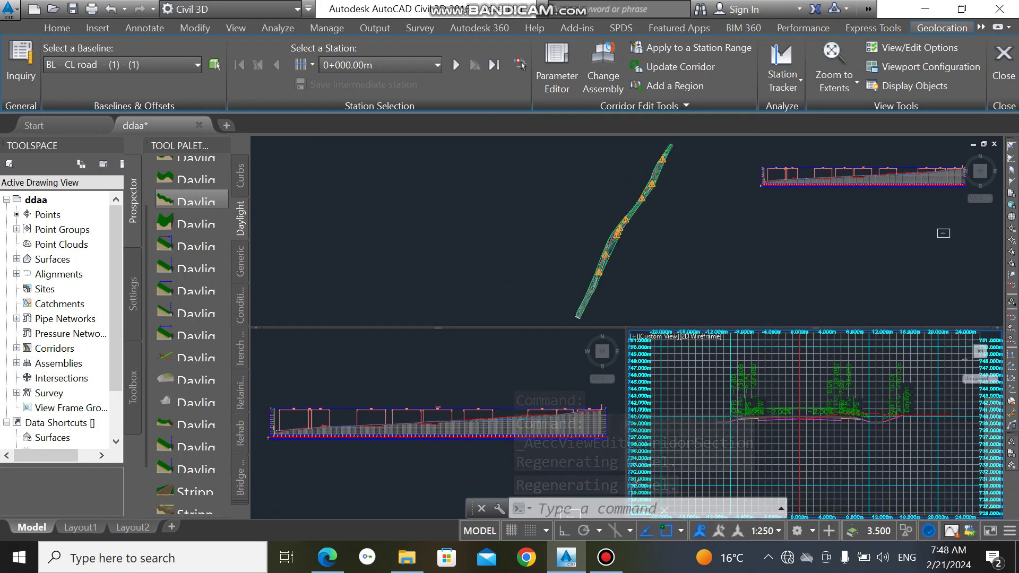
scroll(815, 424, up, 5)
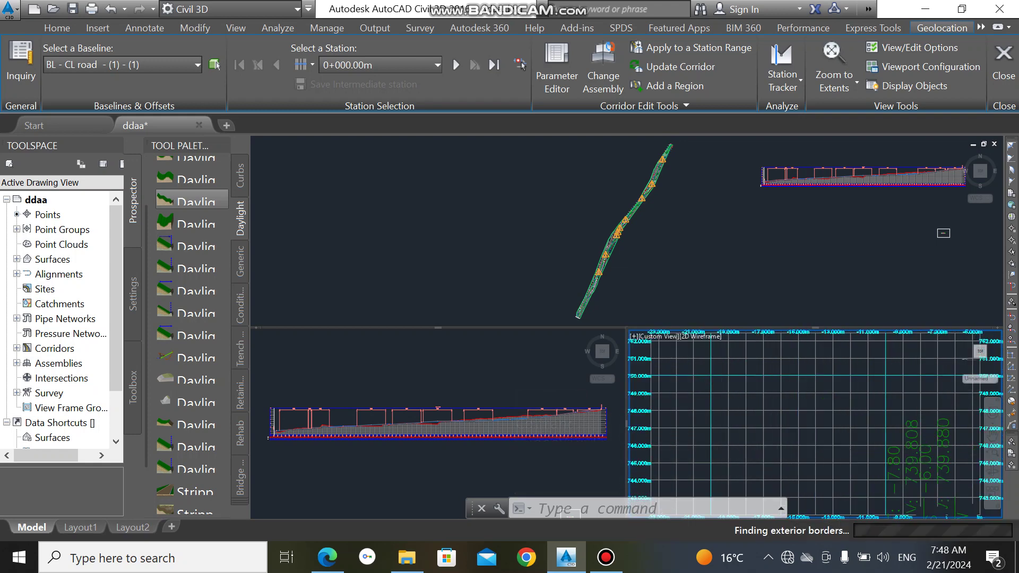
scroll(778, 407, up, 1)
scroll(778, 406, down, 4)
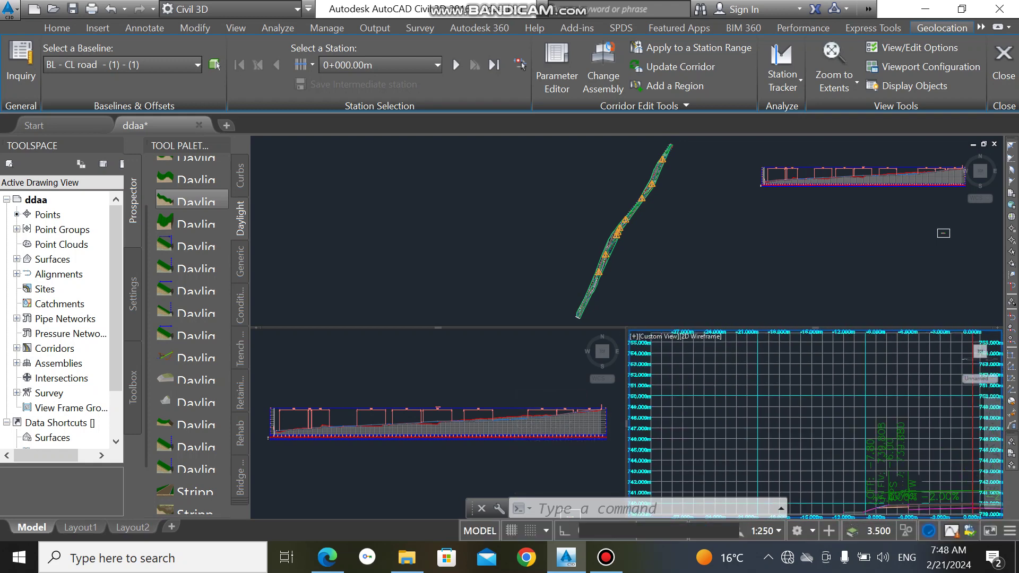
scroll(902, 460, down, 2)
middle_drag(901, 460, 804, 410)
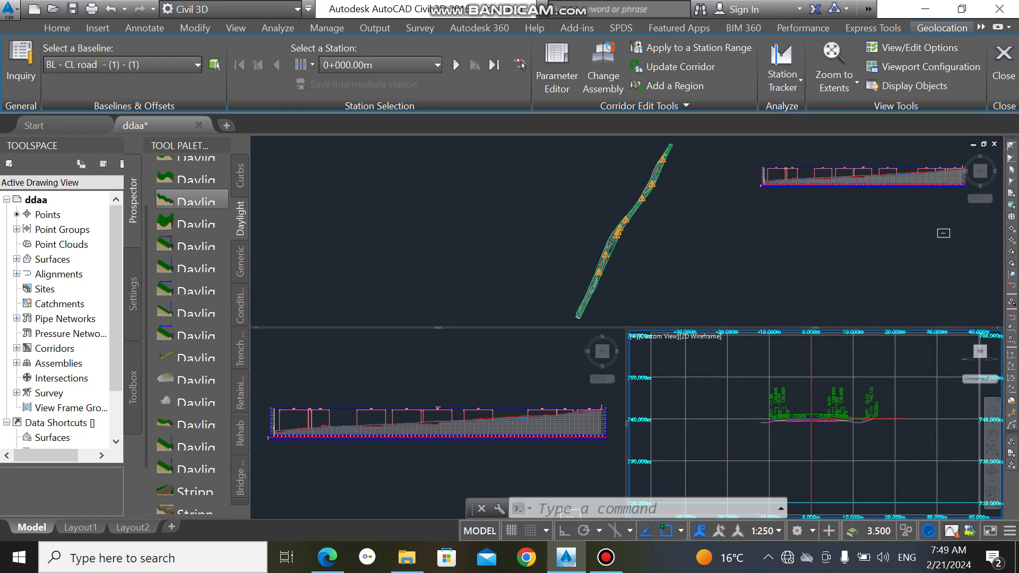
scroll(860, 423, up, 2)
scroll(736, 425, up, 6)
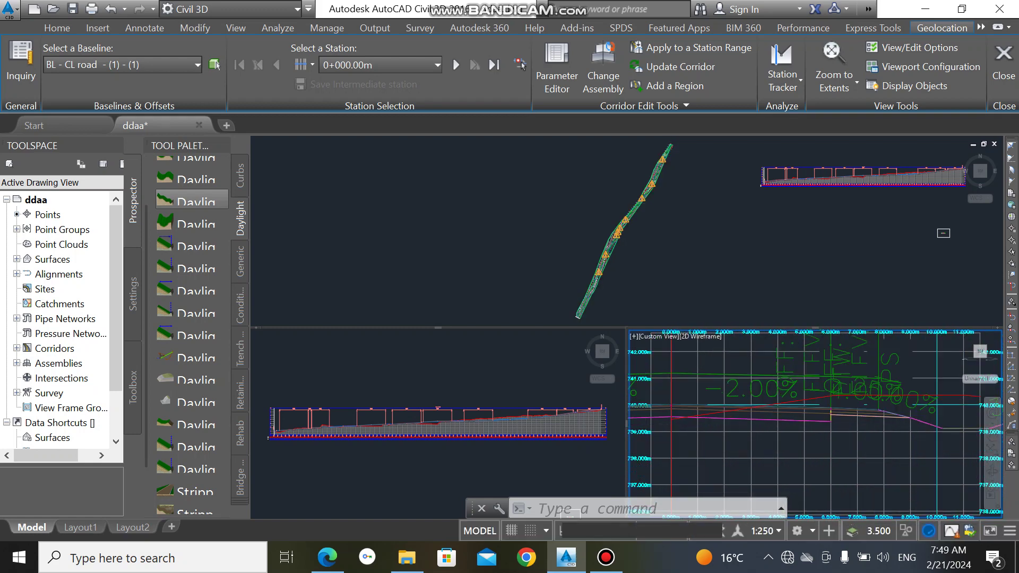
scroll(736, 425, down, 2)
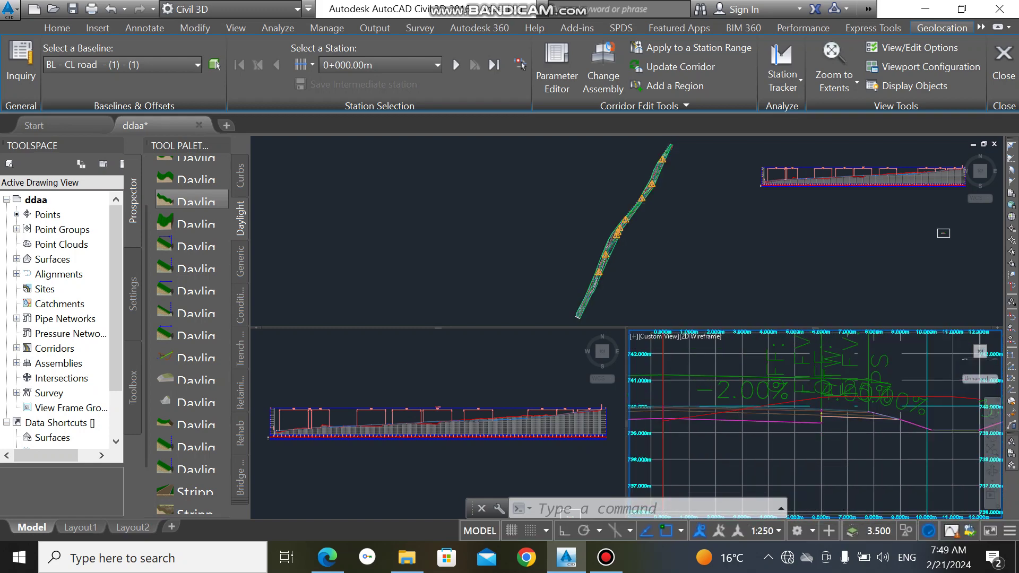
Select the ground surface line in the cross-section, examine where it meets the road section, and clear the selection.
scroll(736, 425, down, 2)
click(785, 419)
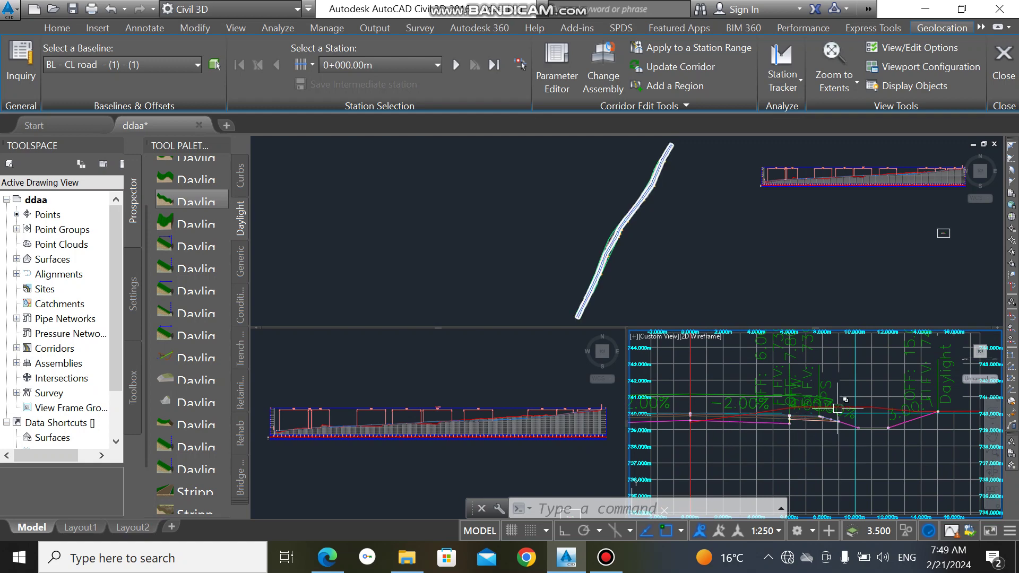
scroll(833, 419, down, 2)
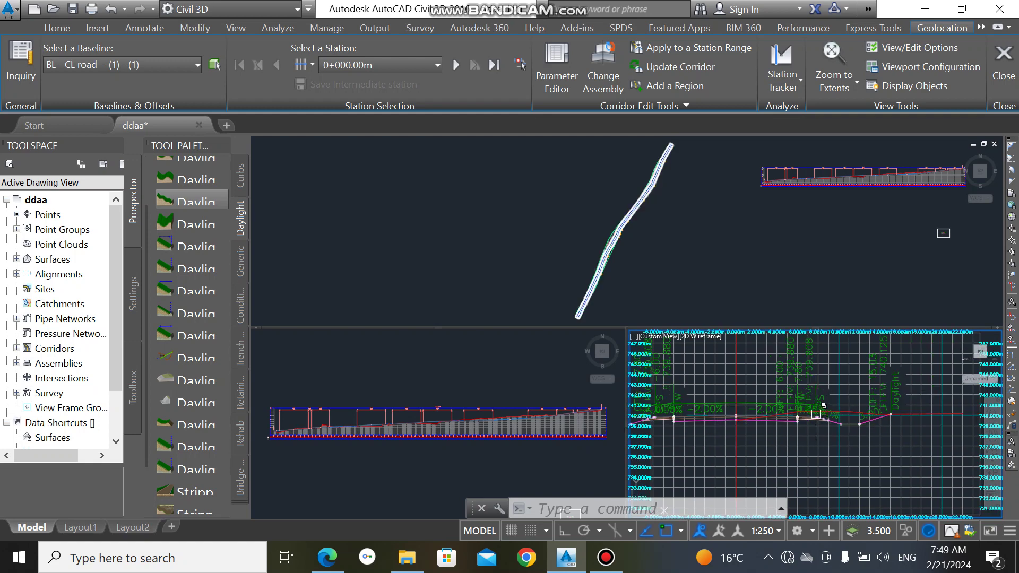
scroll(753, 391, up, 4)
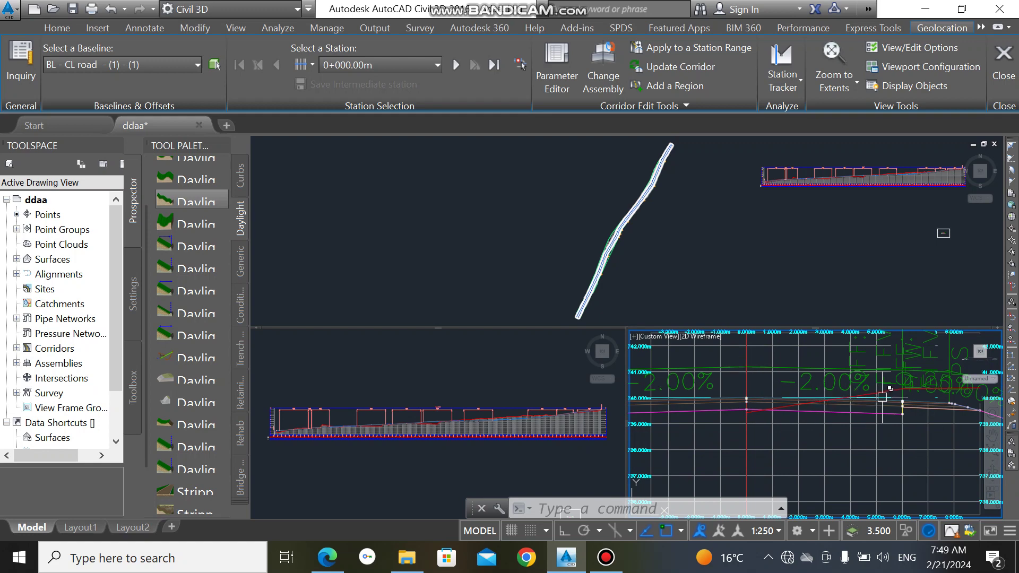
click(885, 393)
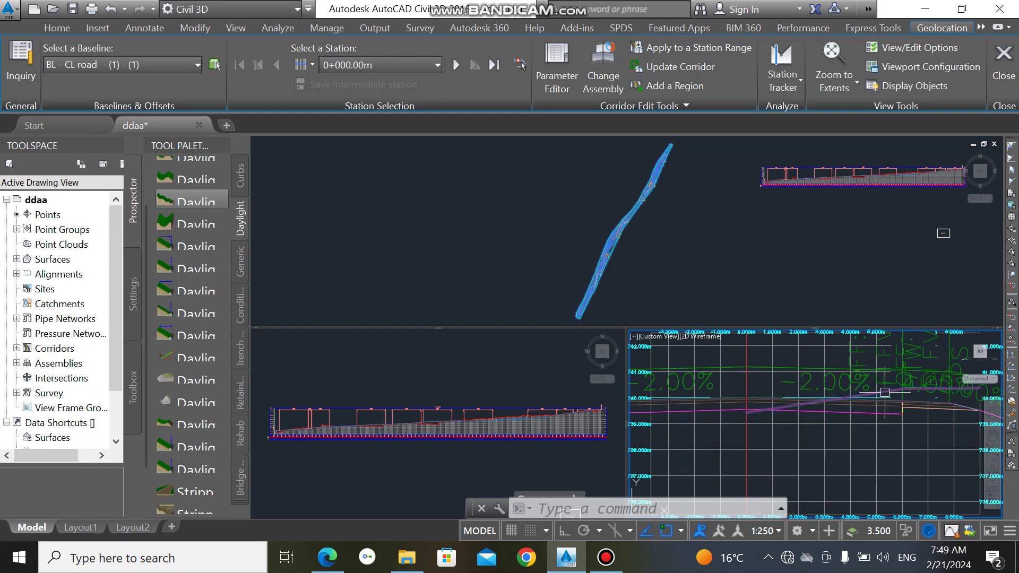
scroll(630, 331, up, 6)
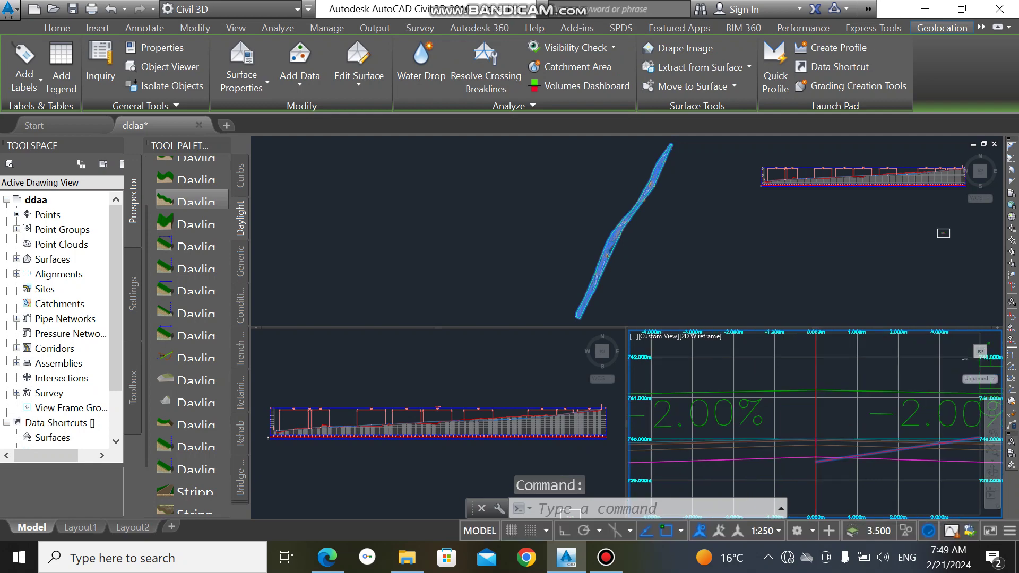
scroll(700, 361, down, 4)
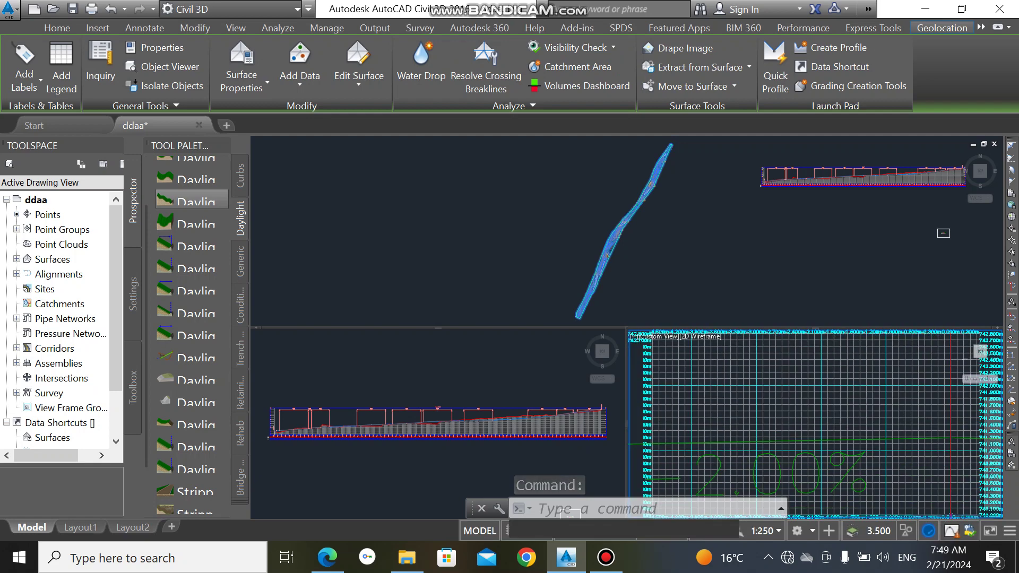
key(Escape)
Examine the corridor lines around station 0+520 in the plan viewport.
click(692, 261)
scroll(616, 247, up, 5)
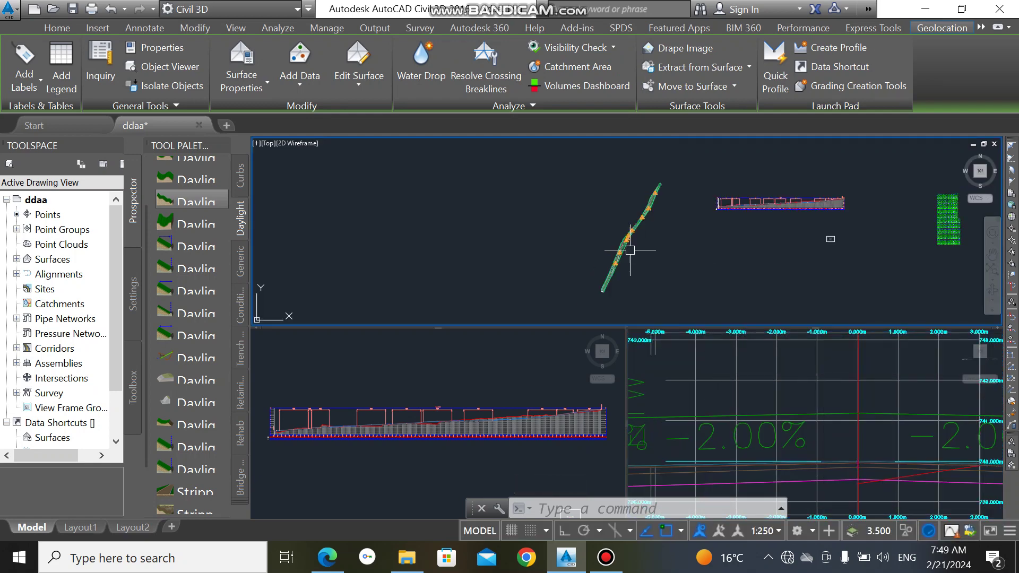
scroll(540, 252, up, 4)
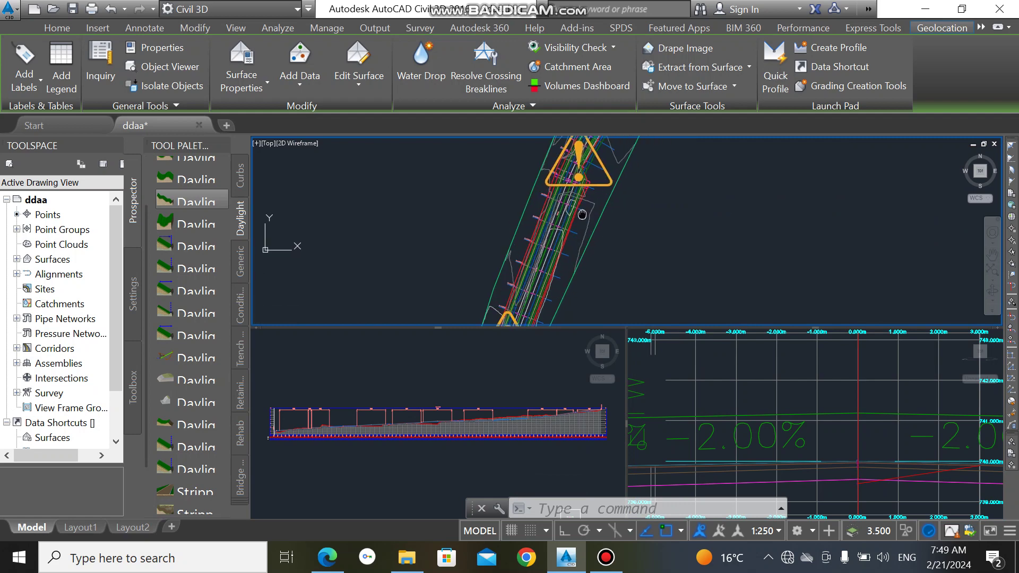
scroll(539, 251, up, 4)
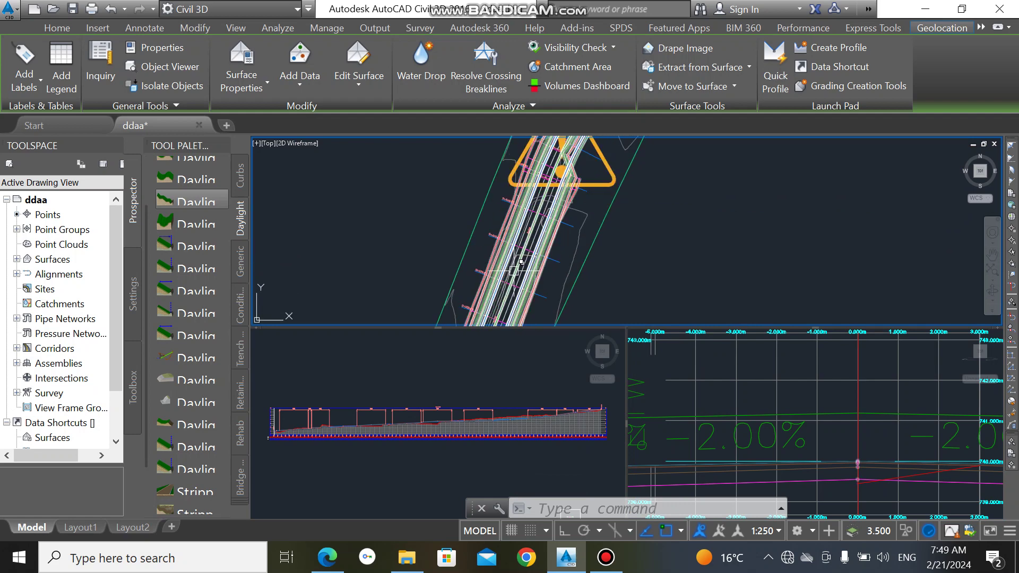
scroll(513, 267, up, 5)
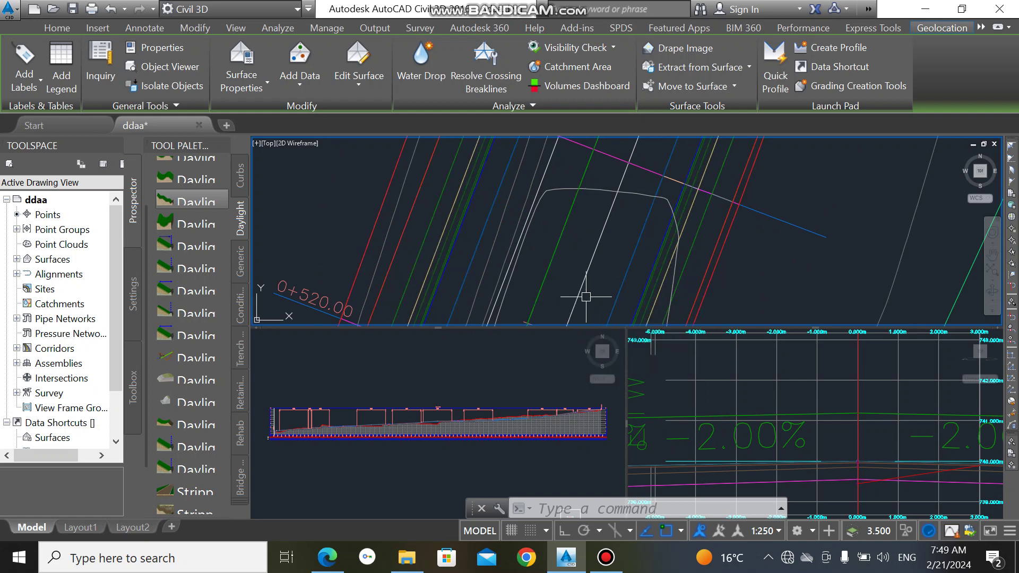
scroll(558, 244, up, 3)
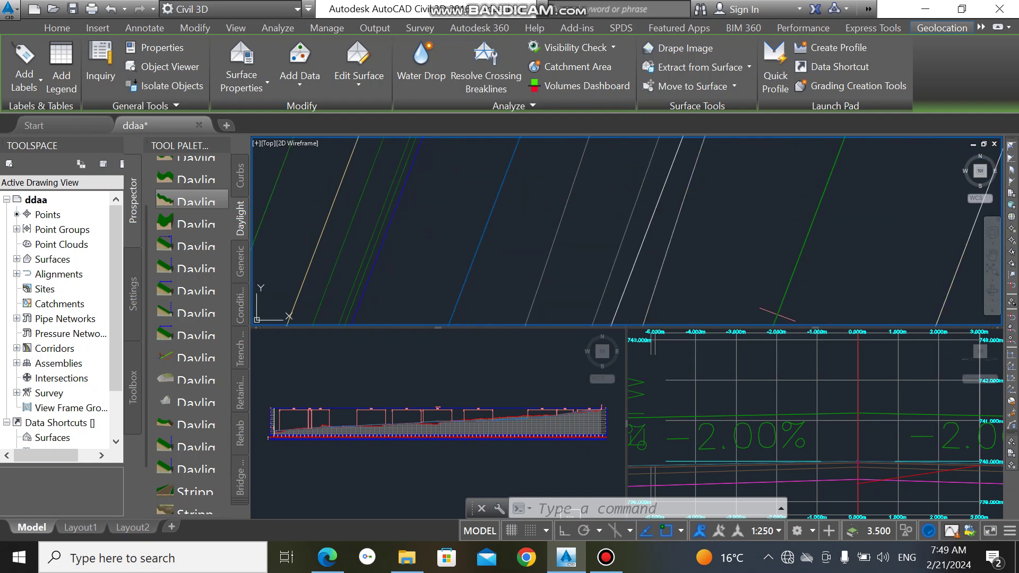
scroll(557, 243, down, 6)
Select the layout profile in the profile viewport and inspect its course along the road.
click(453, 370)
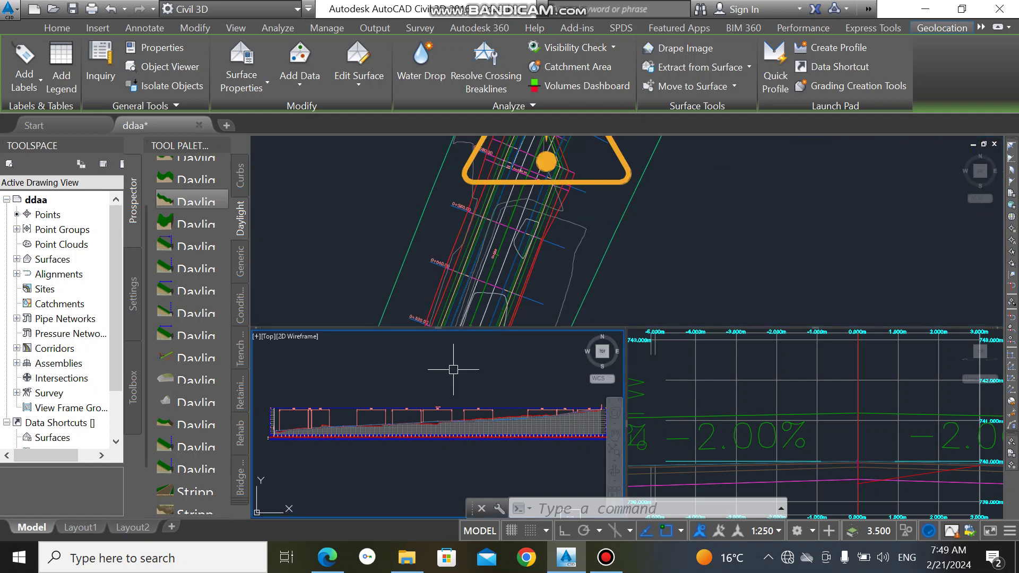
scroll(449, 367, up, 5)
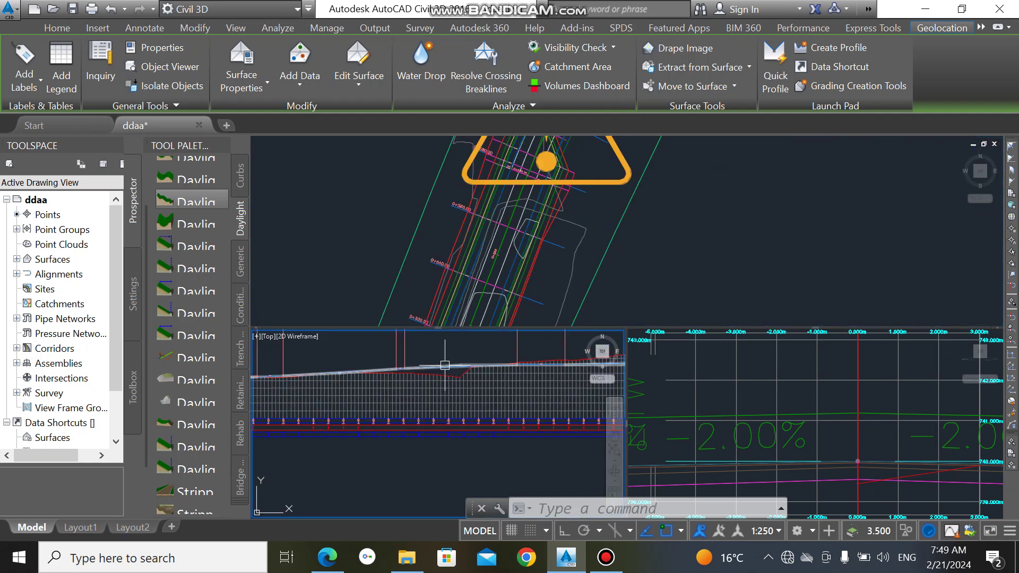
click(445, 365)
scroll(478, 404, down, 4)
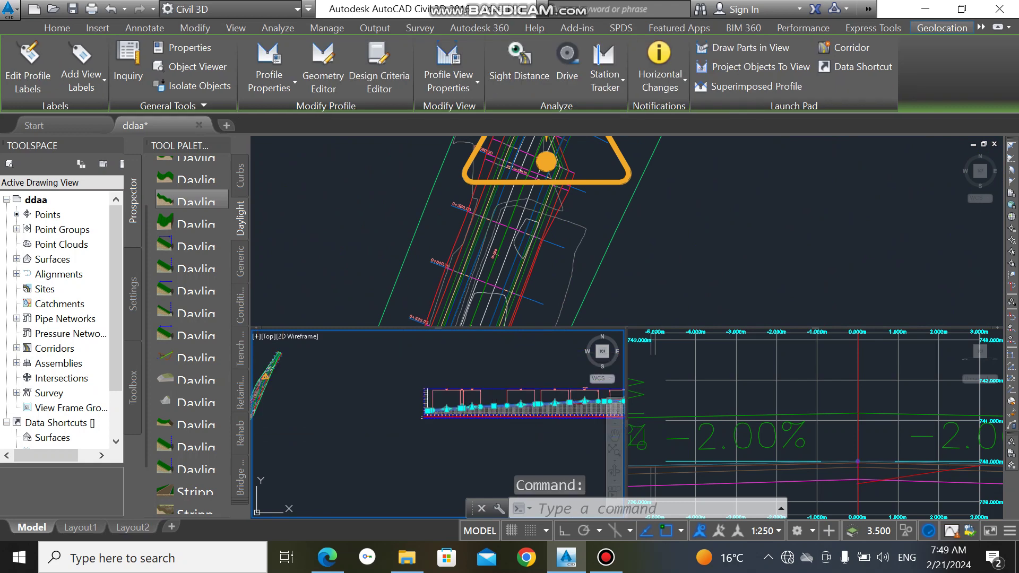
scroll(624, 413, down, 4)
Examine the full width of the road cross-section, from daylight to daylight, in the section viewport.
right_click(803, 396)
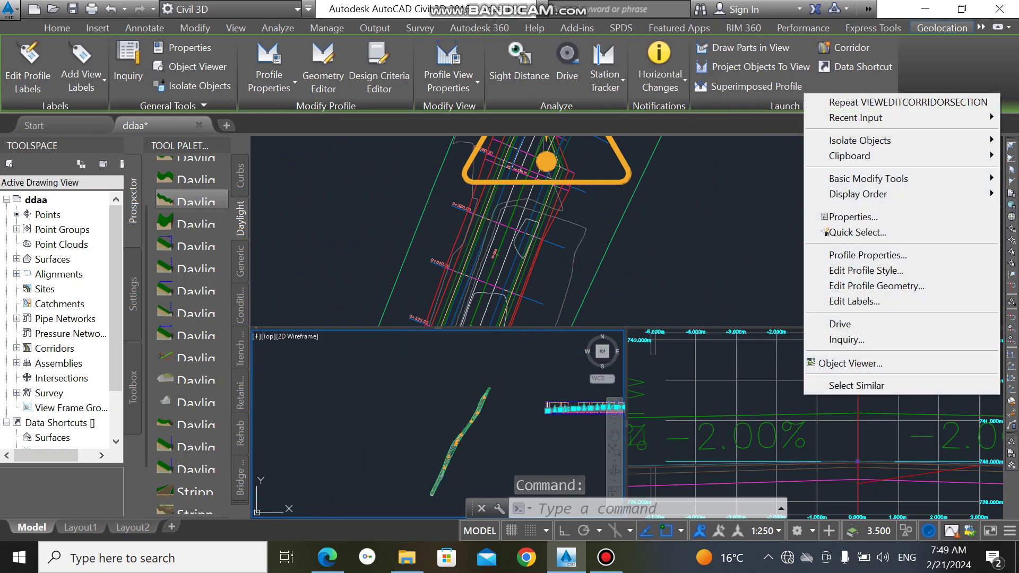
click(792, 393)
scroll(792, 394, down, 2)
scroll(791, 395, down, 6)
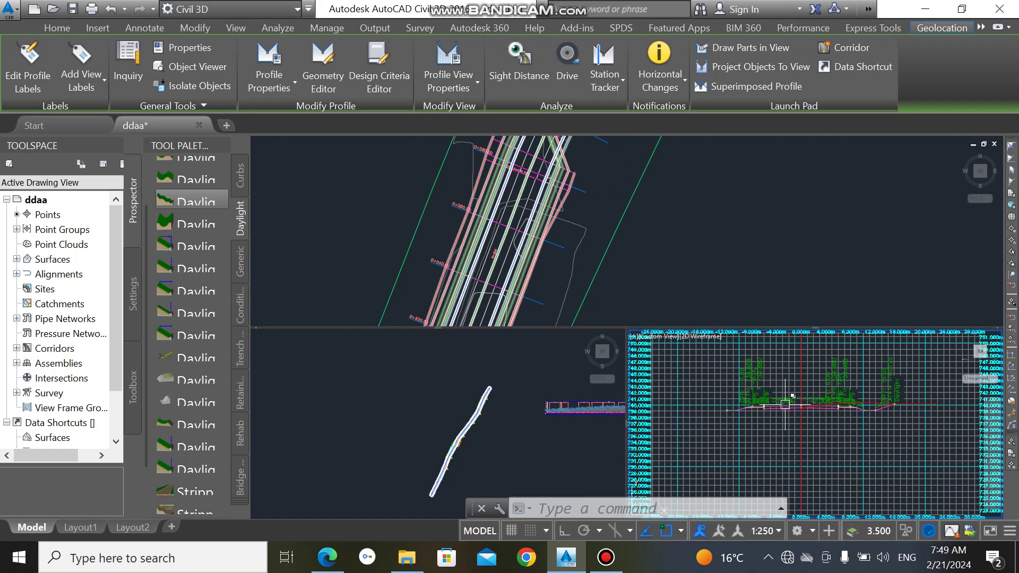
click(781, 404)
middle_drag(791, 398, 759, 427)
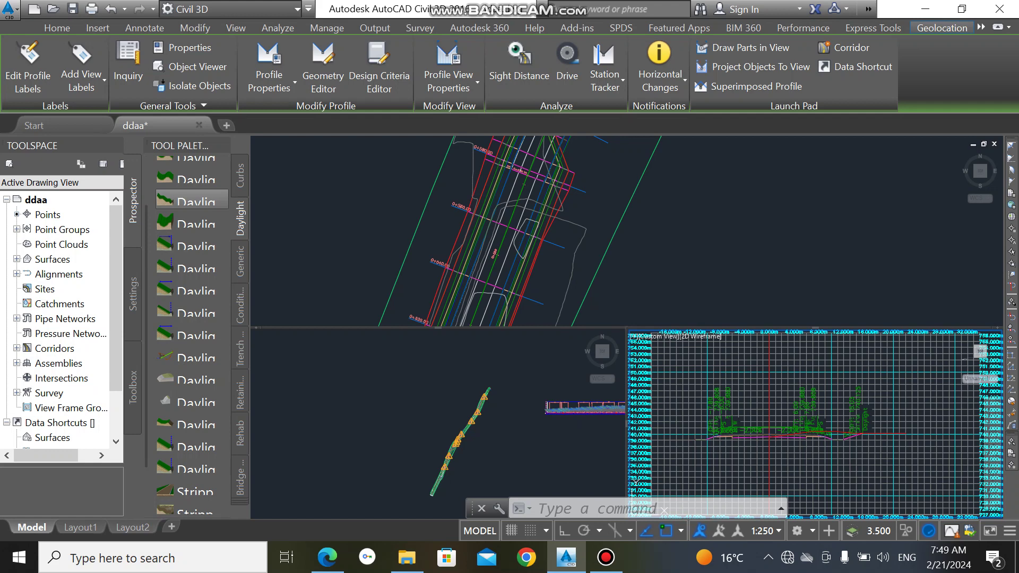
Clear the layout profile selection.
key(Escape)
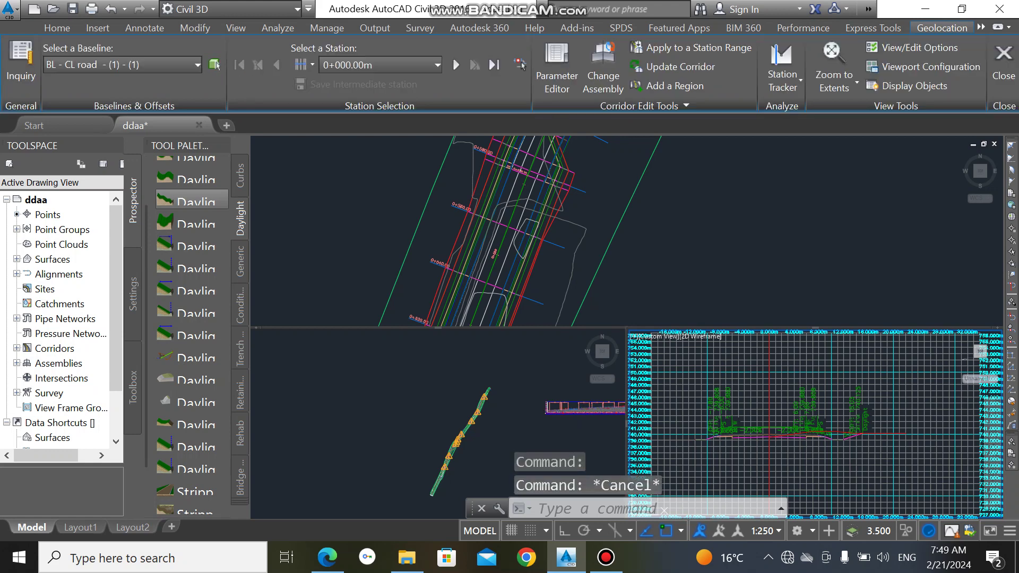
key(Escape)
right_click(740, 246)
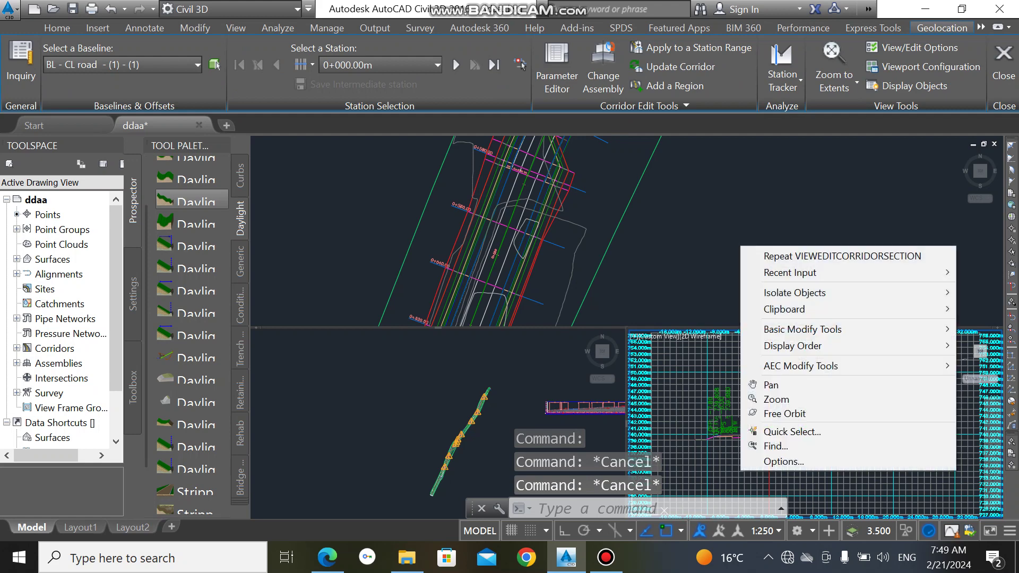
key(Escape)
key(Escape)
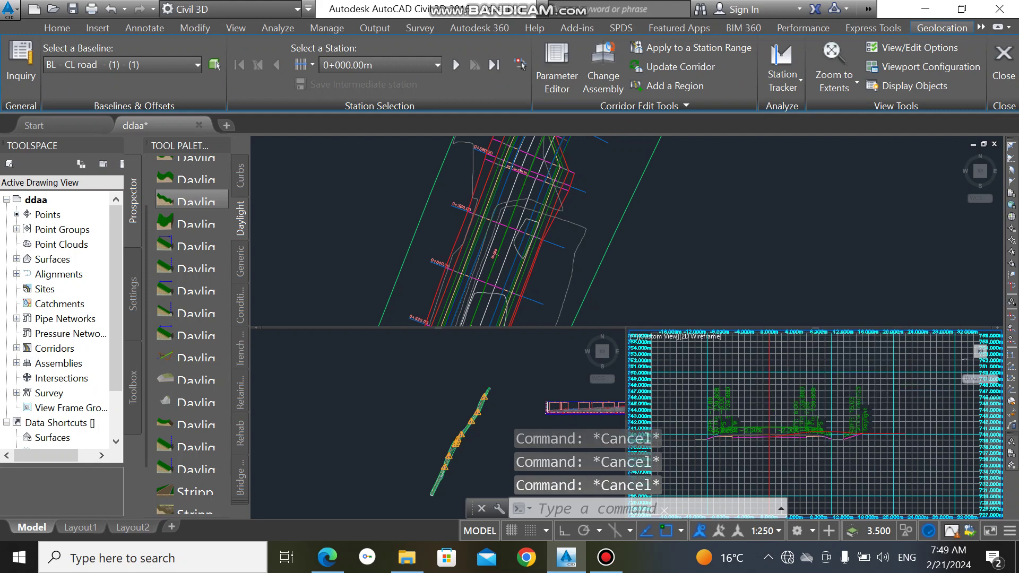
Choose station 0+000.00m and baseline BL - CL road - (1) - (1) for the section review.
click(351, 65)
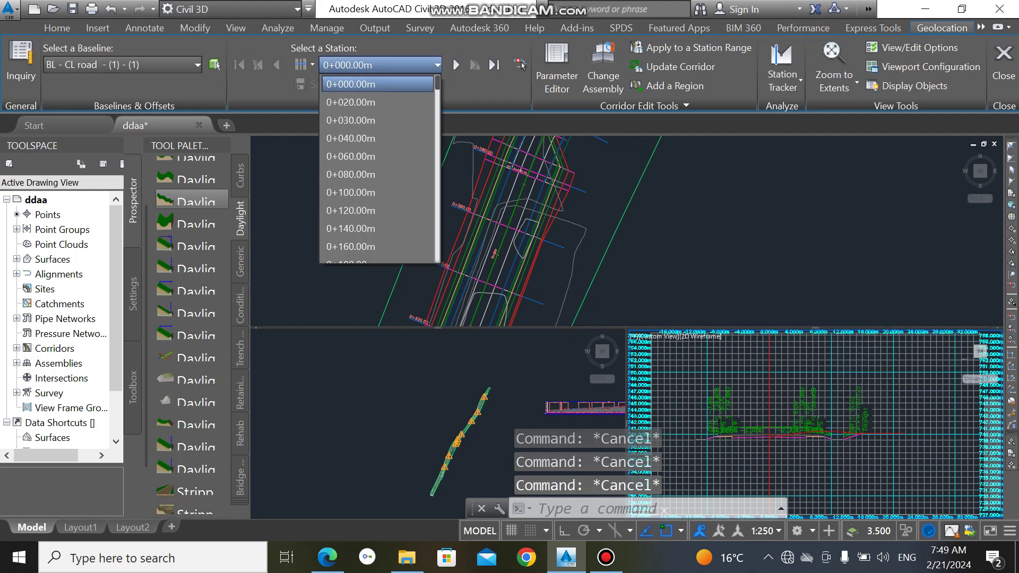
click(351, 83)
click(123, 65)
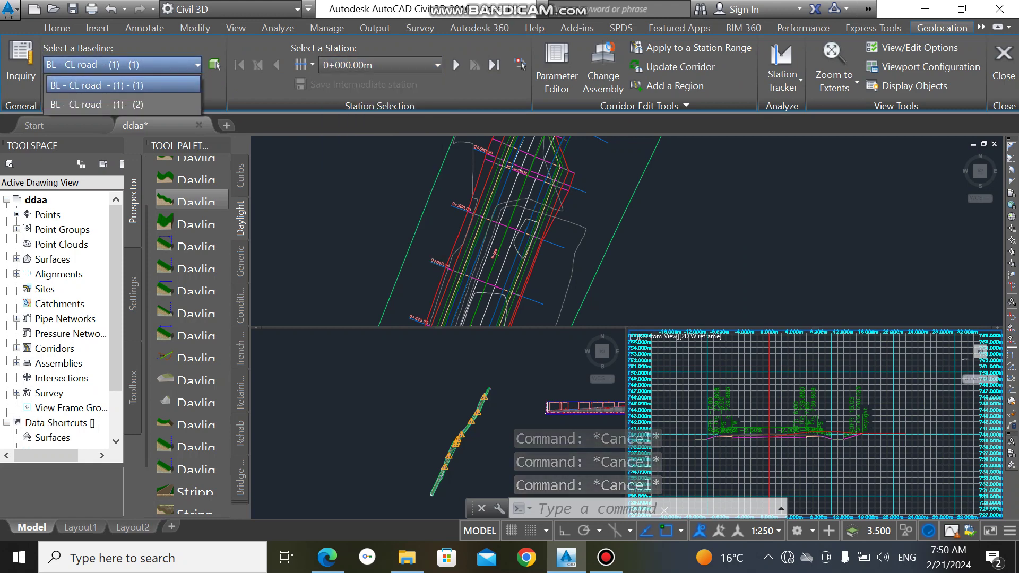
click(122, 84)
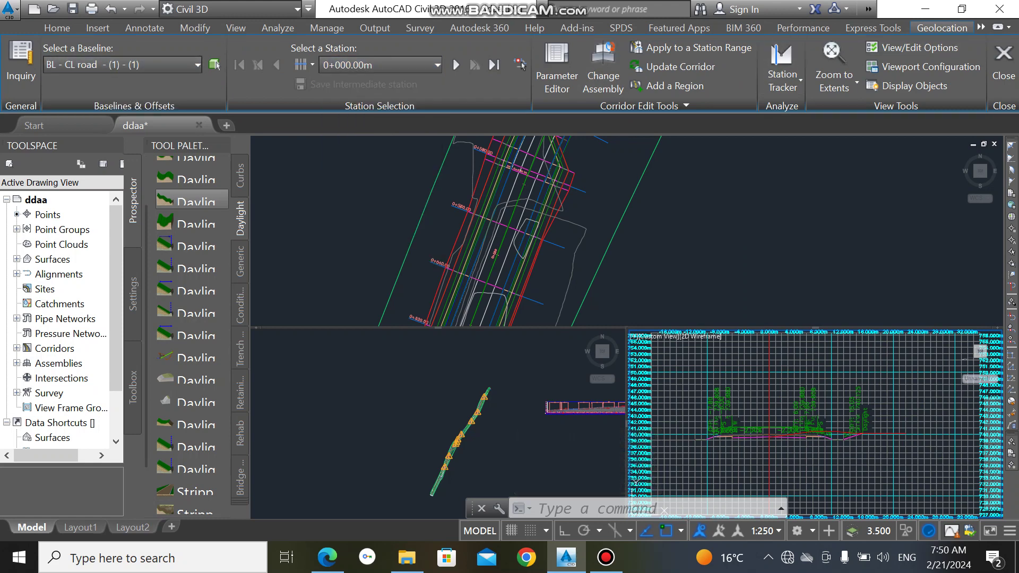
Undo the most recent view changes in the section viewport.
click(56, 28)
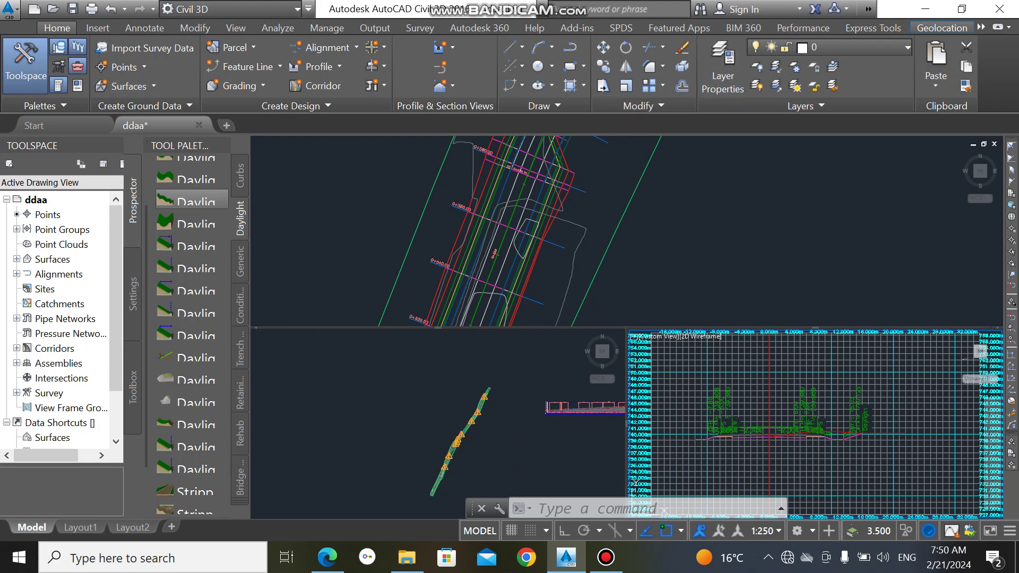
key(ctrl+z)
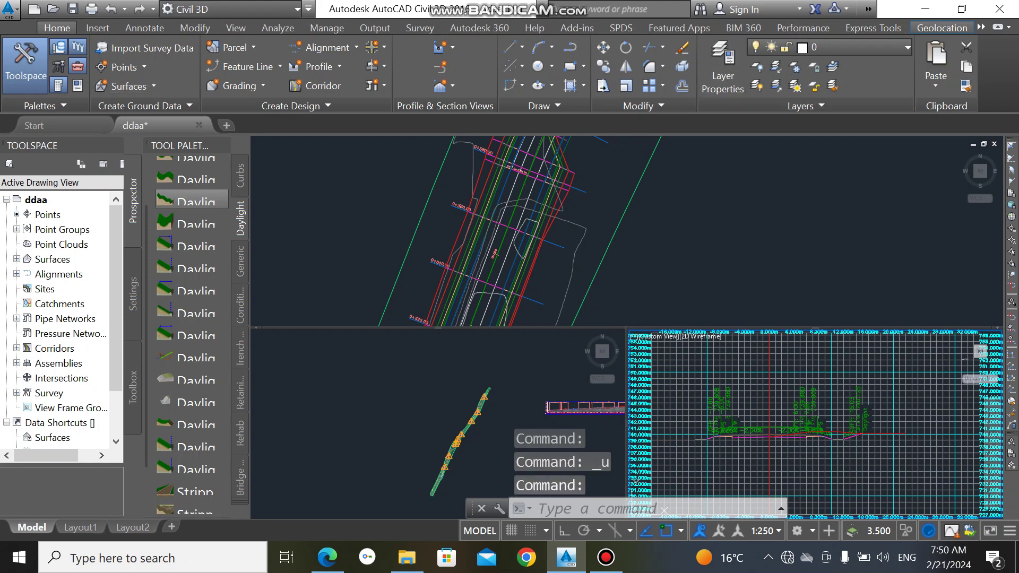
key(ctrl+z)
key(ctrl+z)
key(ctrl+z)
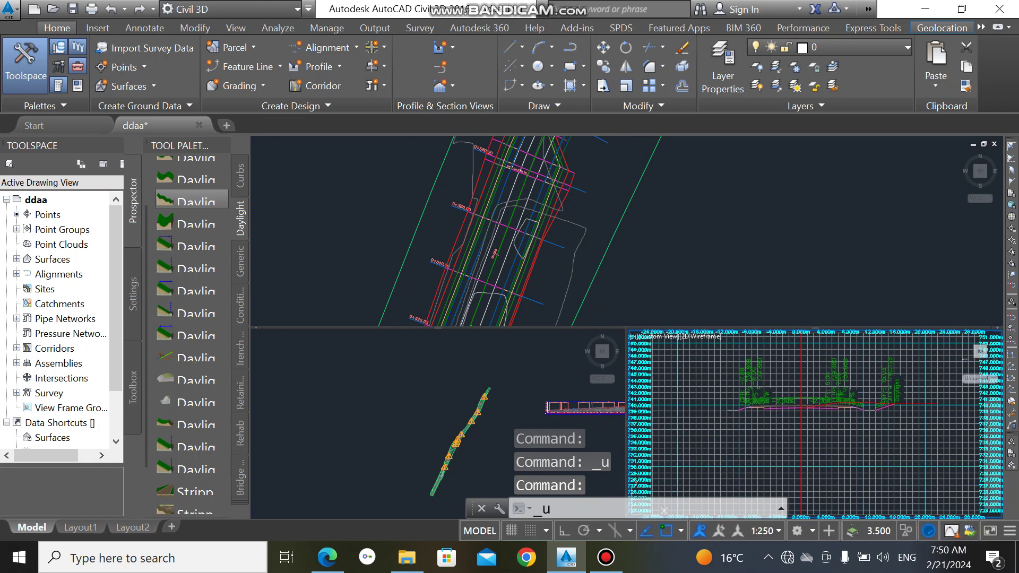
key(ctrl+z)
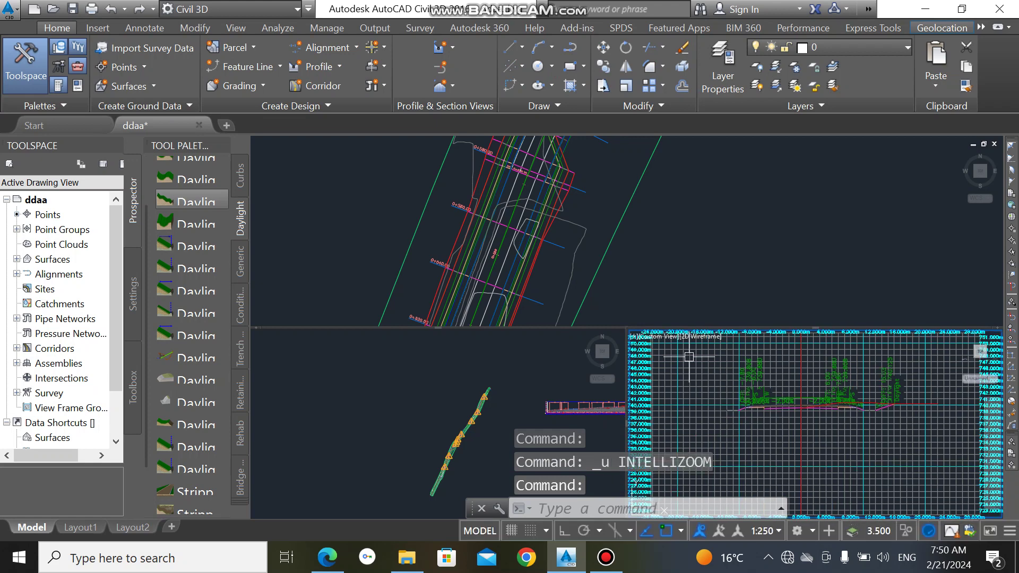
Close the Section Editor and return to the single plan view.
click(606, 556)
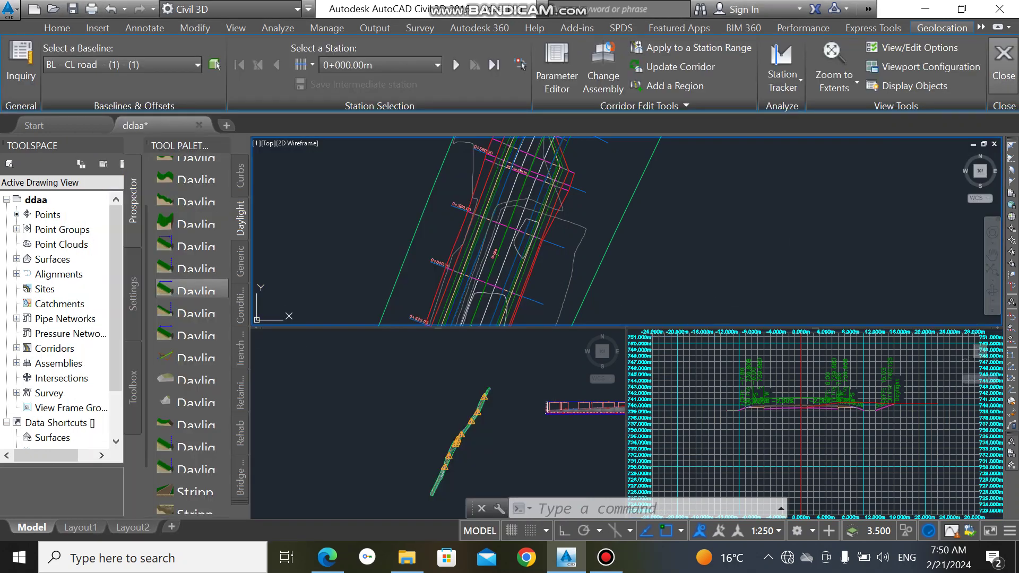
click(1003, 66)
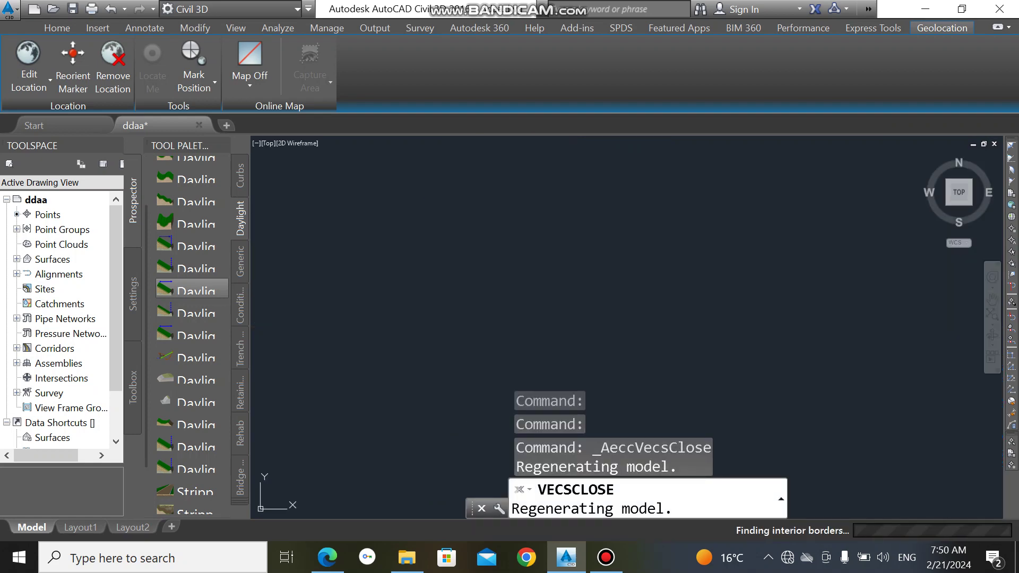
mouse_move(713, 299)
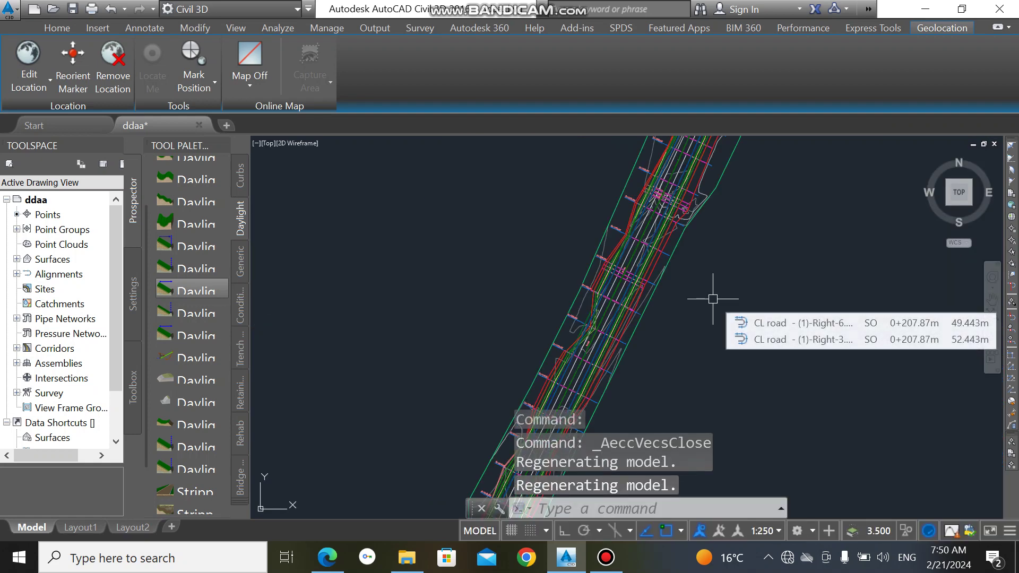
Select the corridor at the start of the road and open its corridor properties.
scroll(343, 375, down, 4)
middle_drag(470, 309, 486, 391)
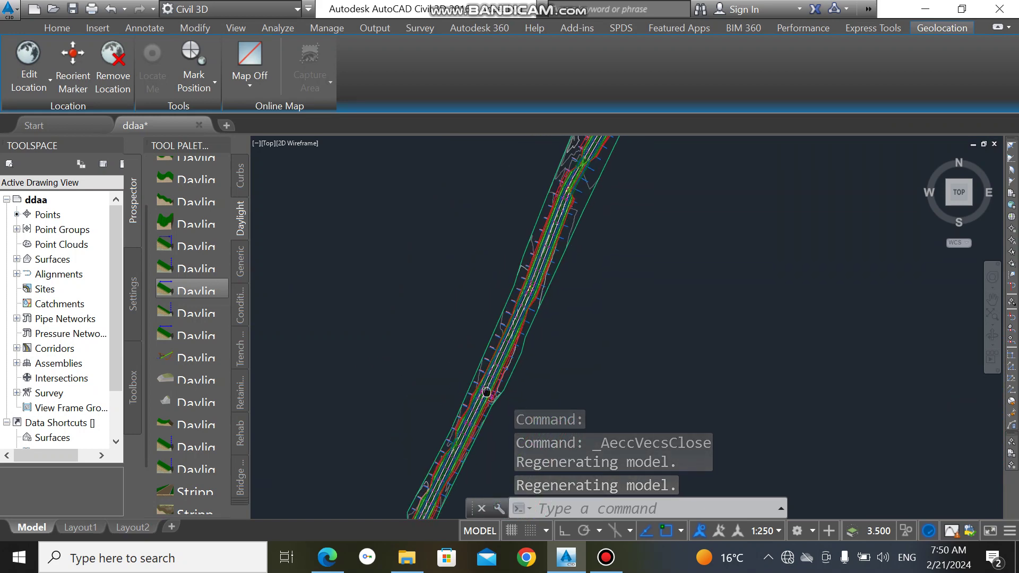
scroll(644, 248, down, 3)
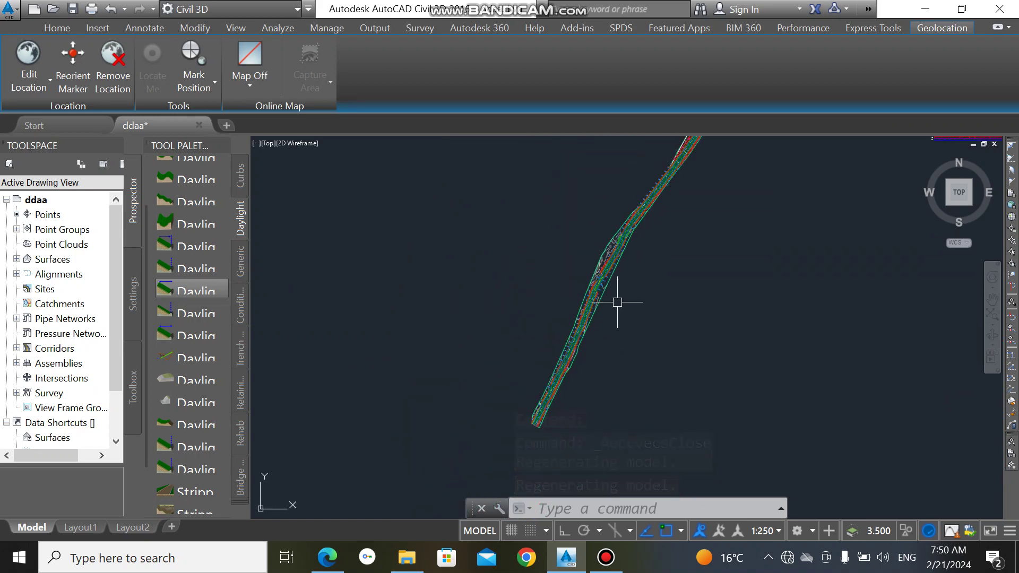
scroll(617, 256, down, 4)
middle_drag(658, 247, 642, 286)
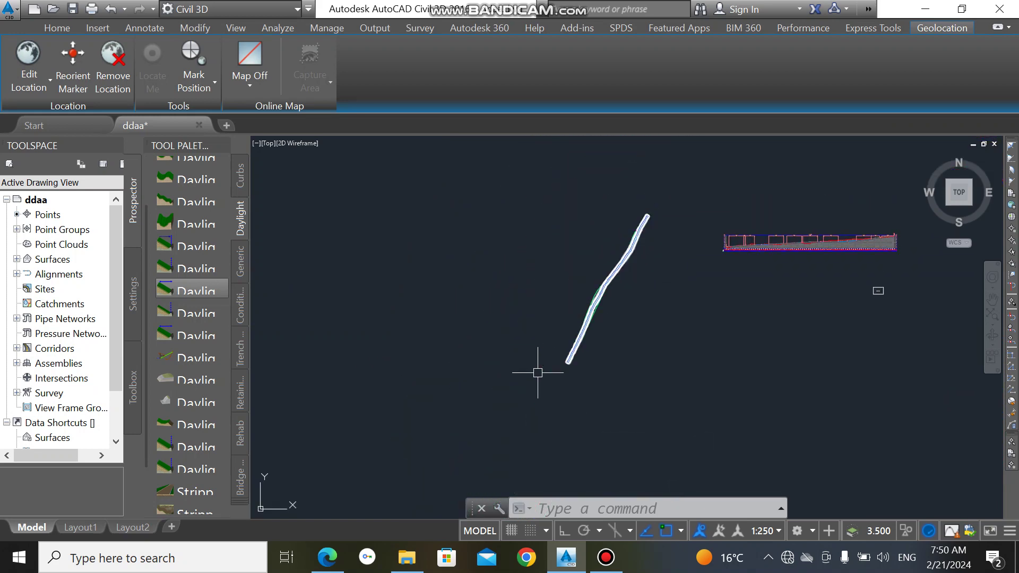
scroll(548, 378, up, 2)
scroll(580, 345, up, 4)
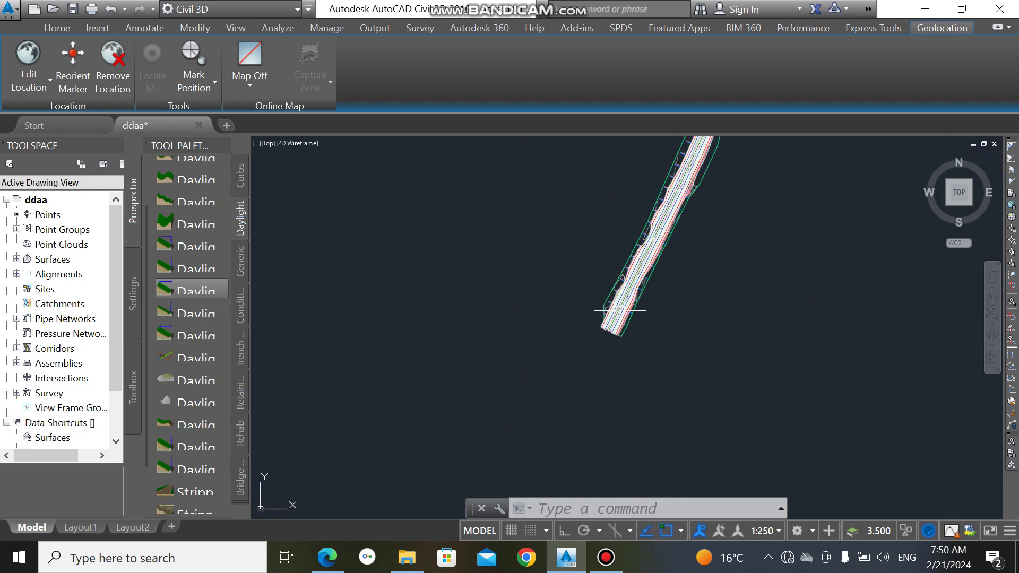
click(620, 311)
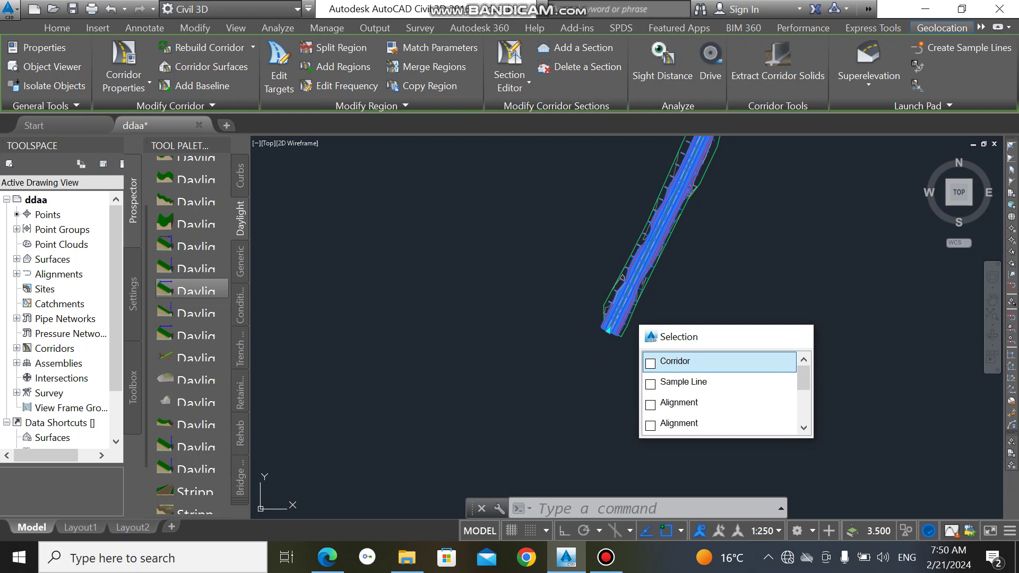
click(671, 357)
click(673, 356)
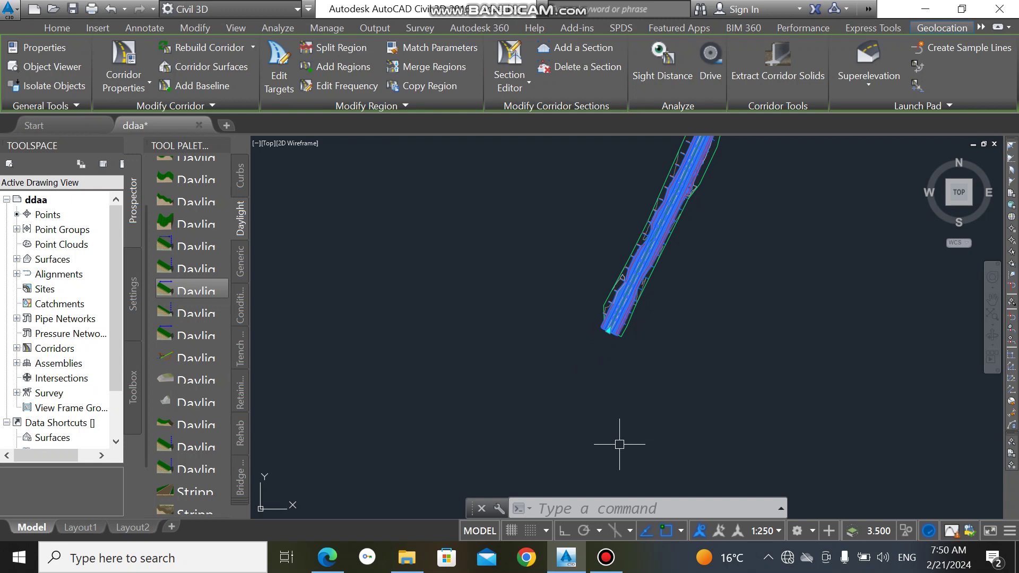
click(125, 82)
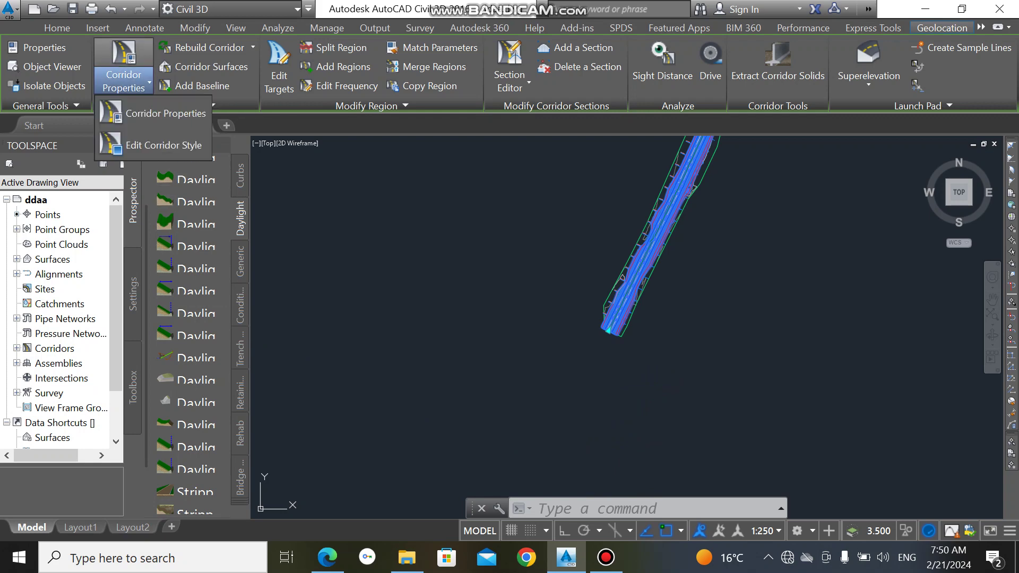
click(165, 113)
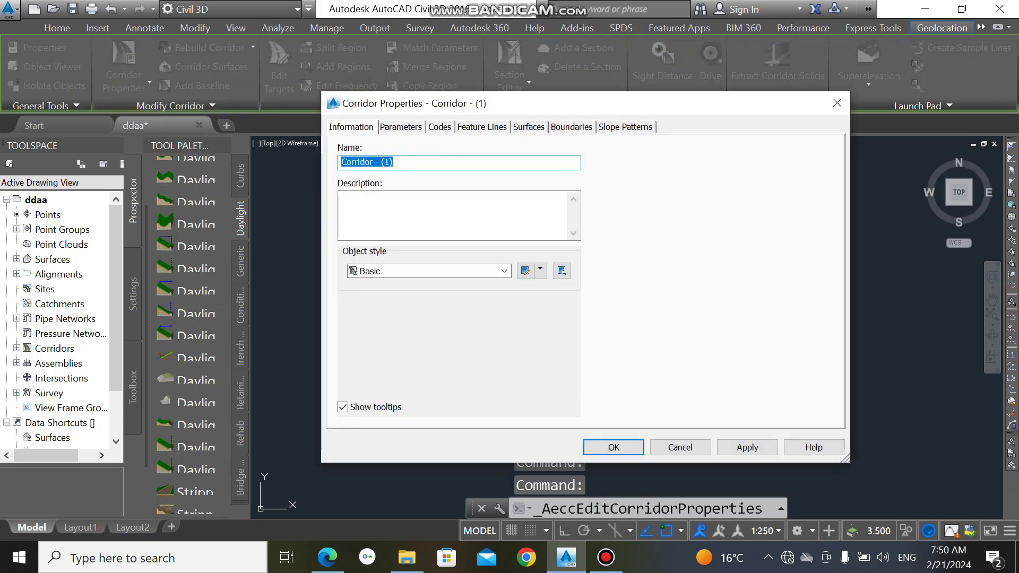
Remove the second baseline, BL - CL road - (1) - (2), from the corridor parameters.
click(401, 128)
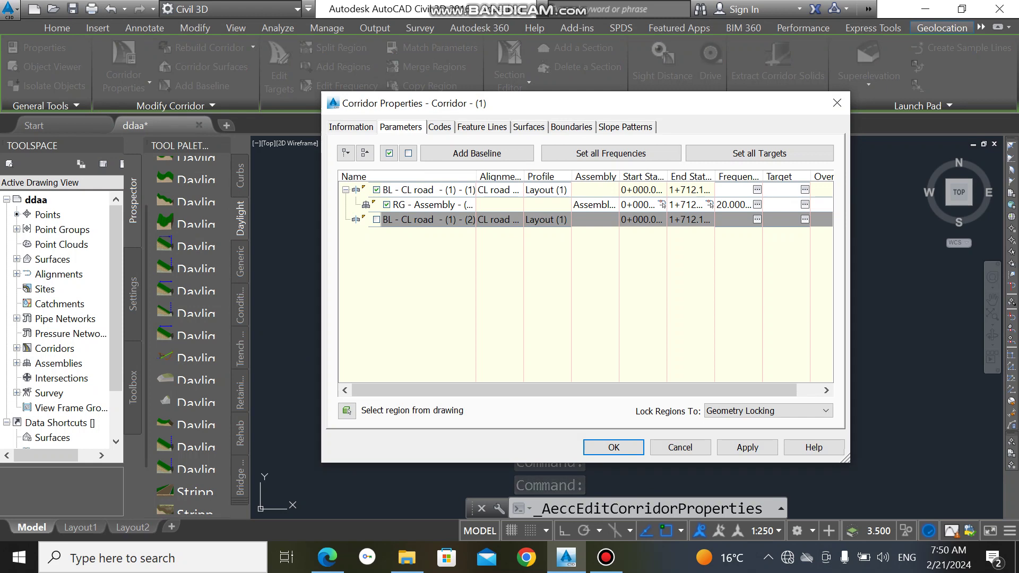
click(428, 219)
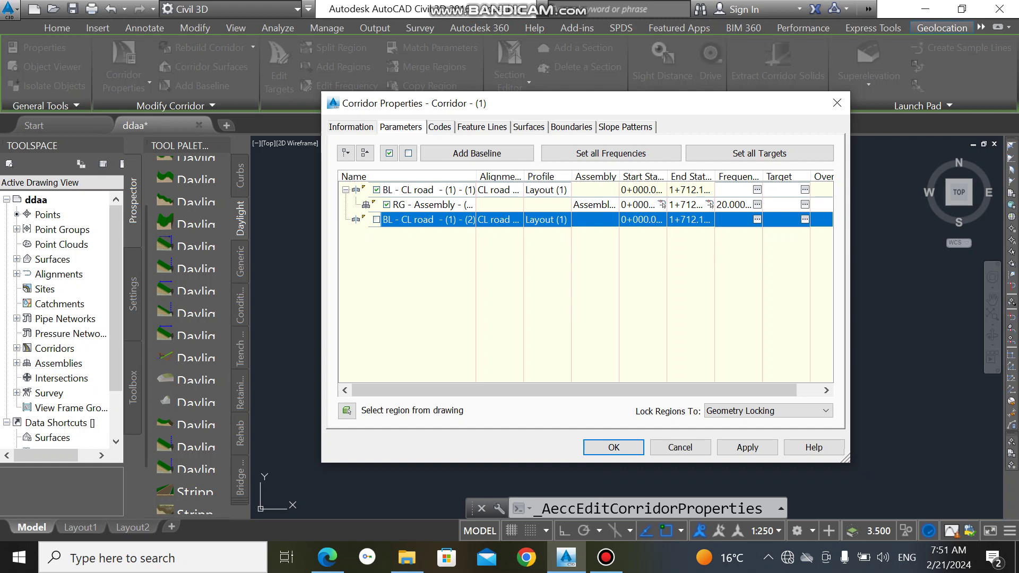
right_click(441, 224)
click(507, 258)
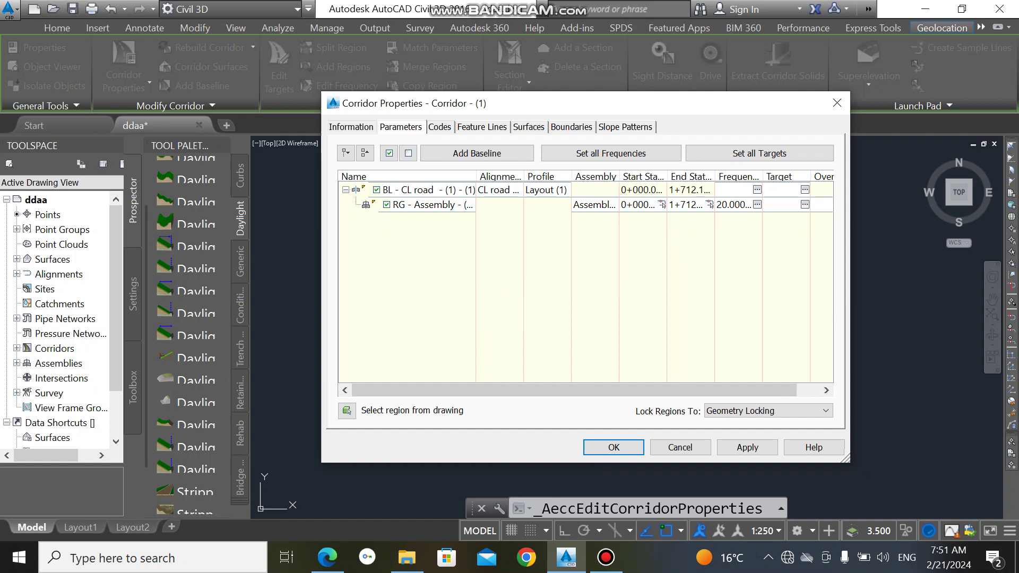
Set the profile of baseline BL - CL road - (1) - (1) to Surface1 - Surface (1).
click(433, 205)
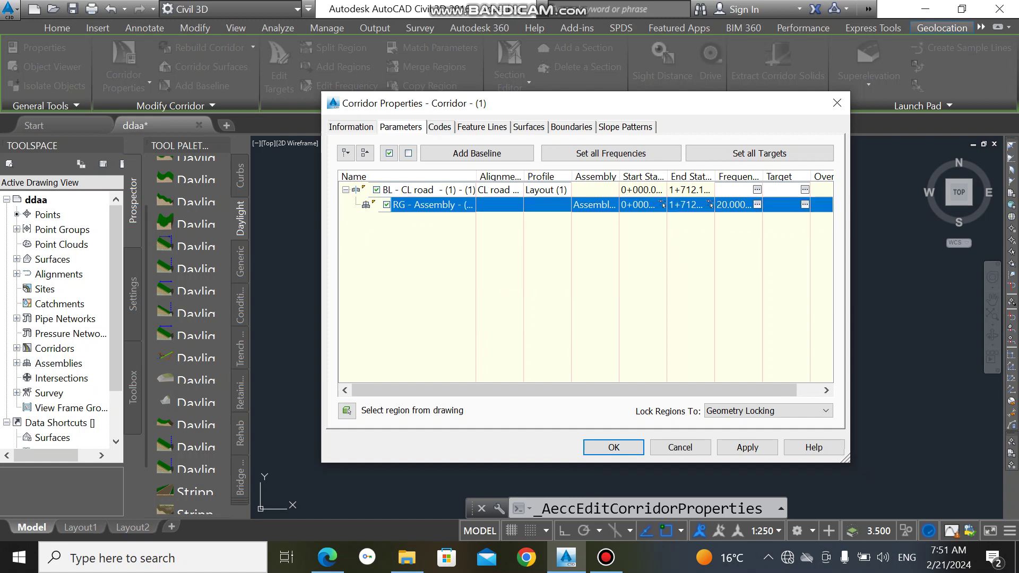
click(547, 190)
click(652, 299)
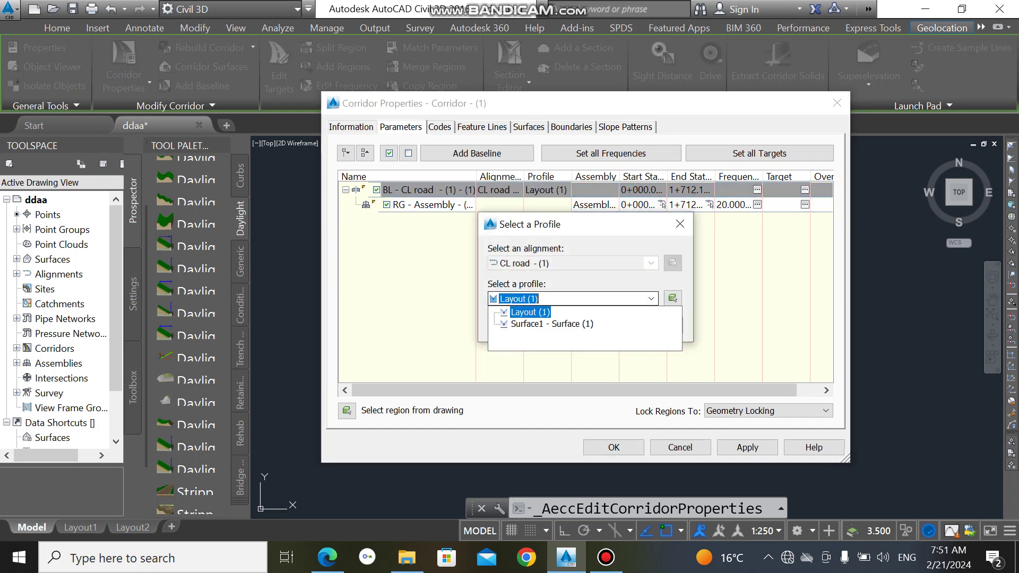
click(552, 324)
click(519, 325)
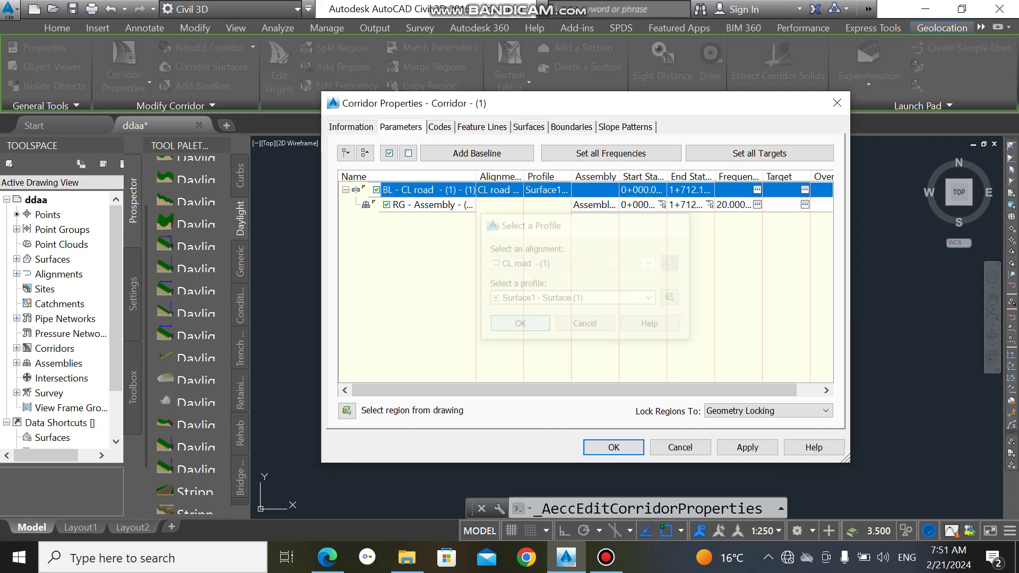
Apply the changed parameters by rebuilding the corridor, accept the properties, and dismiss the event list.
click(748, 448)
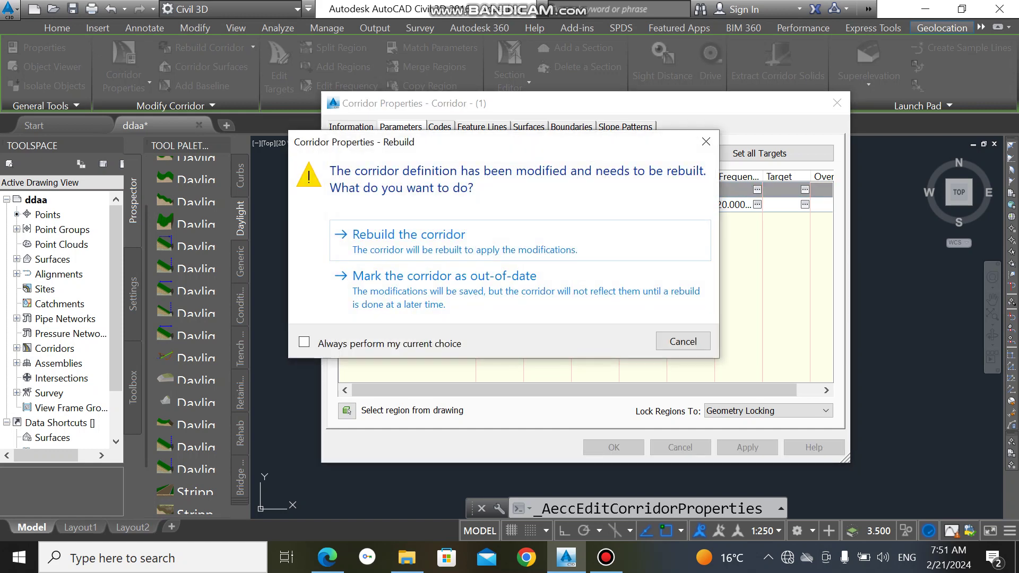
click(371, 236)
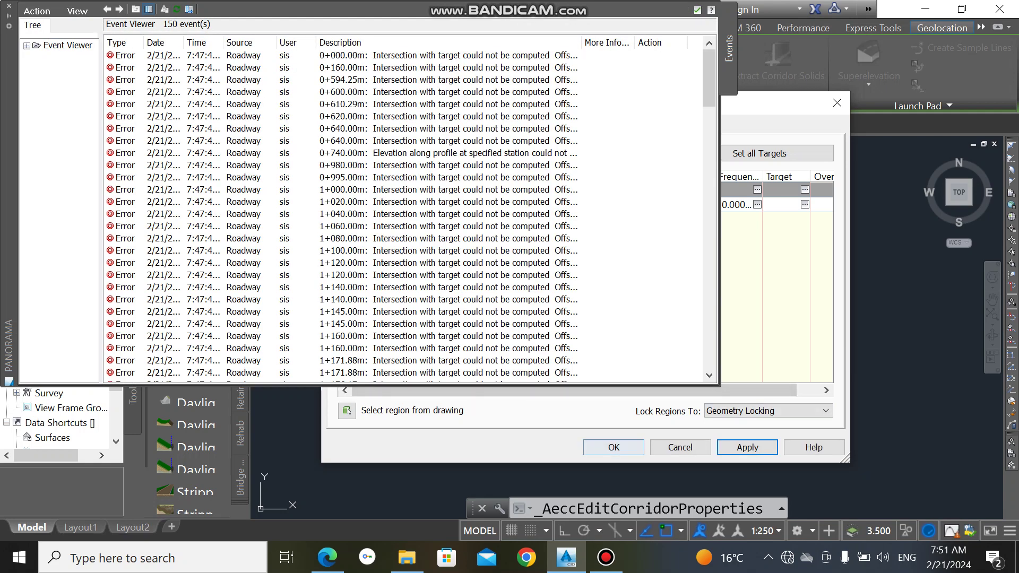
click(614, 447)
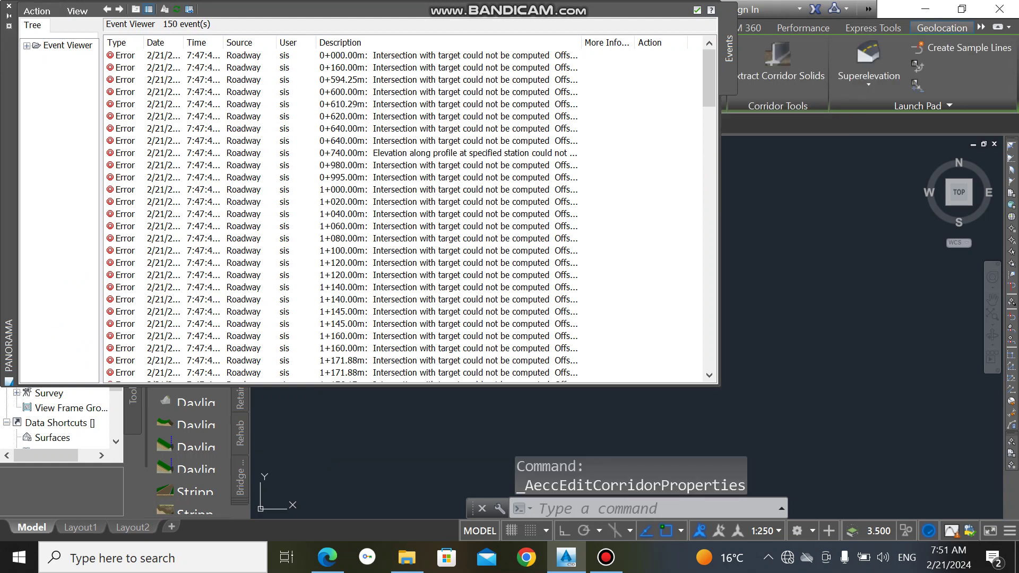
click(9, 6)
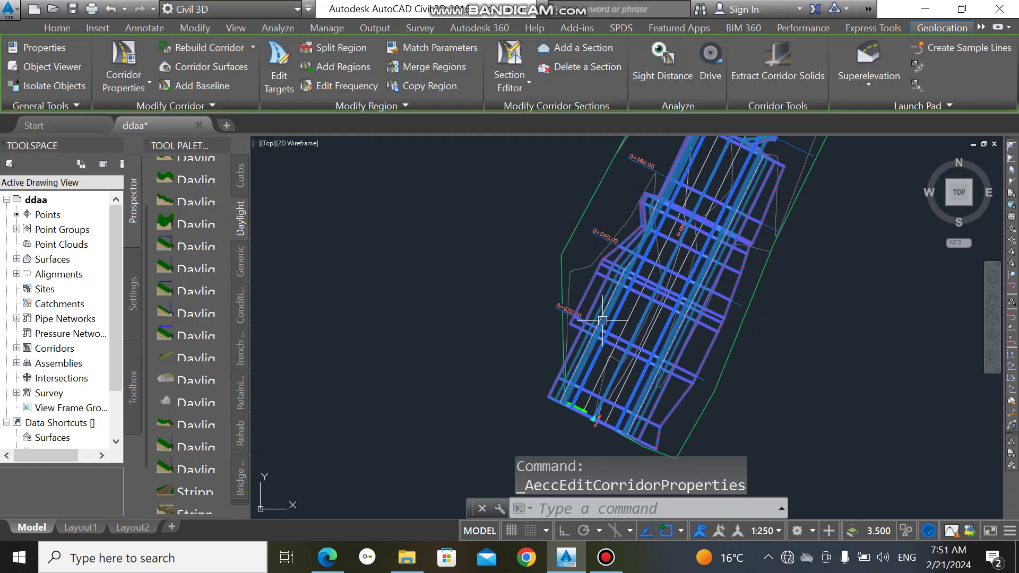
Reopen the corridor properties and set the baseline's horizontal alignment to CL road - (1).
scroll(602, 321, down, 2)
scroll(720, 223, down, 1)
scroll(651, 266, up, 3)
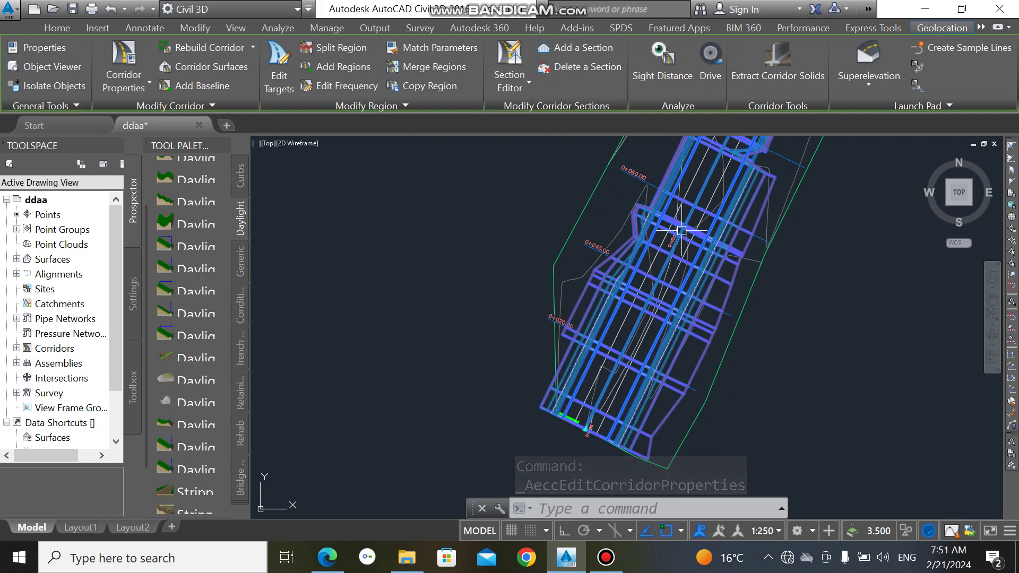
scroll(682, 231, up, 4)
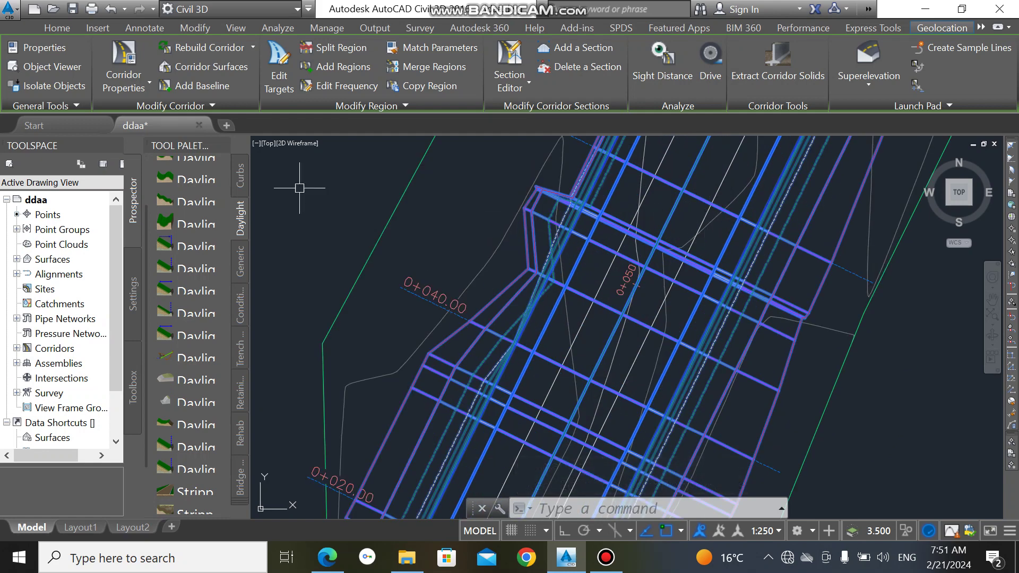
click(124, 81)
click(159, 109)
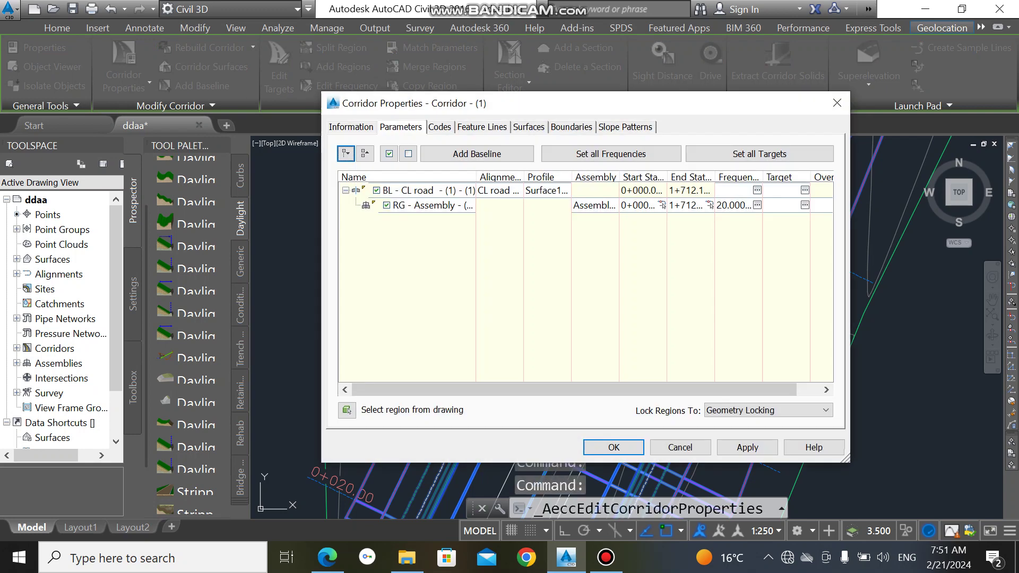
click(499, 191)
click(576, 295)
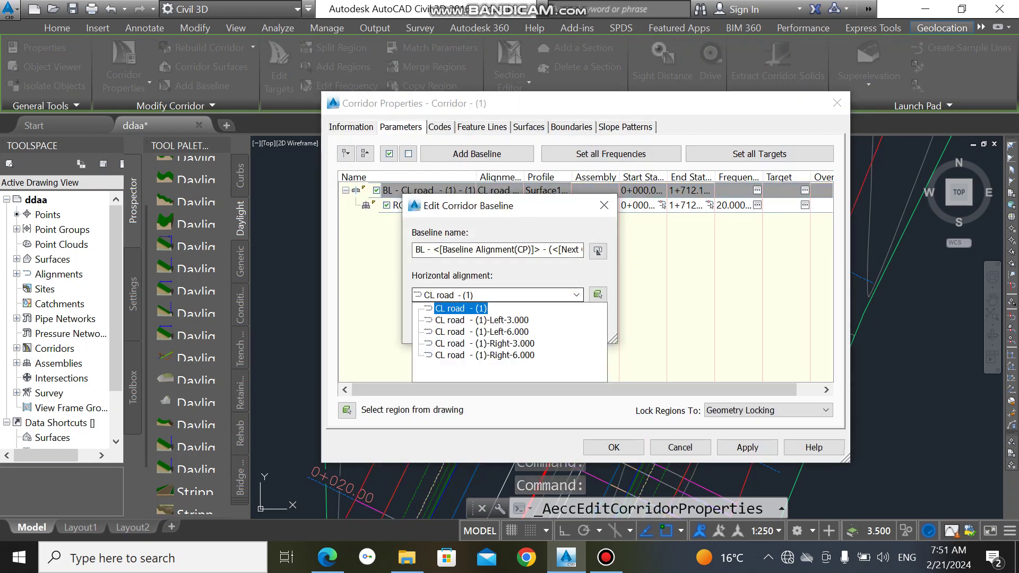
click(576, 295)
click(444, 324)
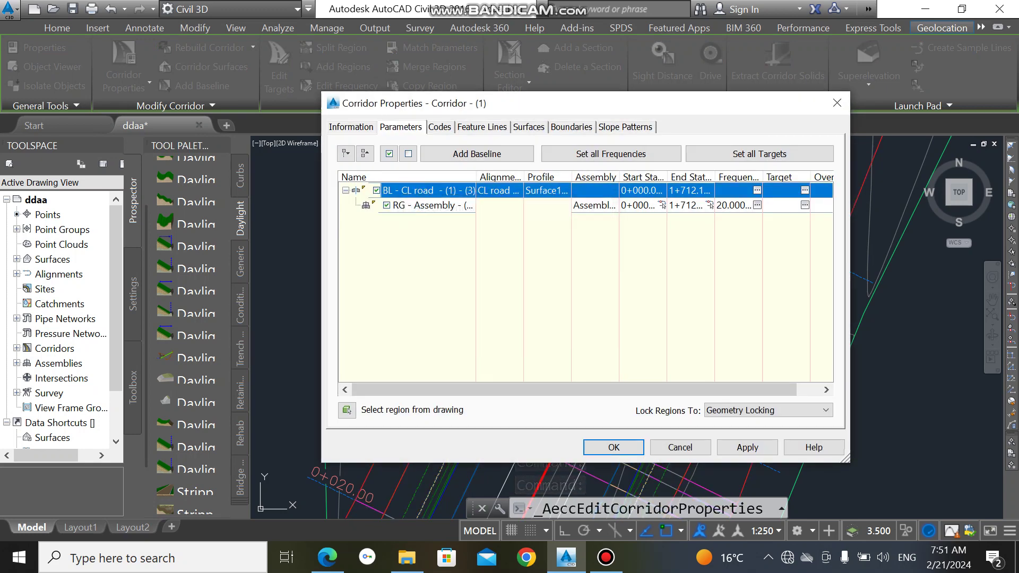
Set the profile of baseline BL - CL road - (1) - (3) to Layout (1).
click(547, 191)
click(579, 299)
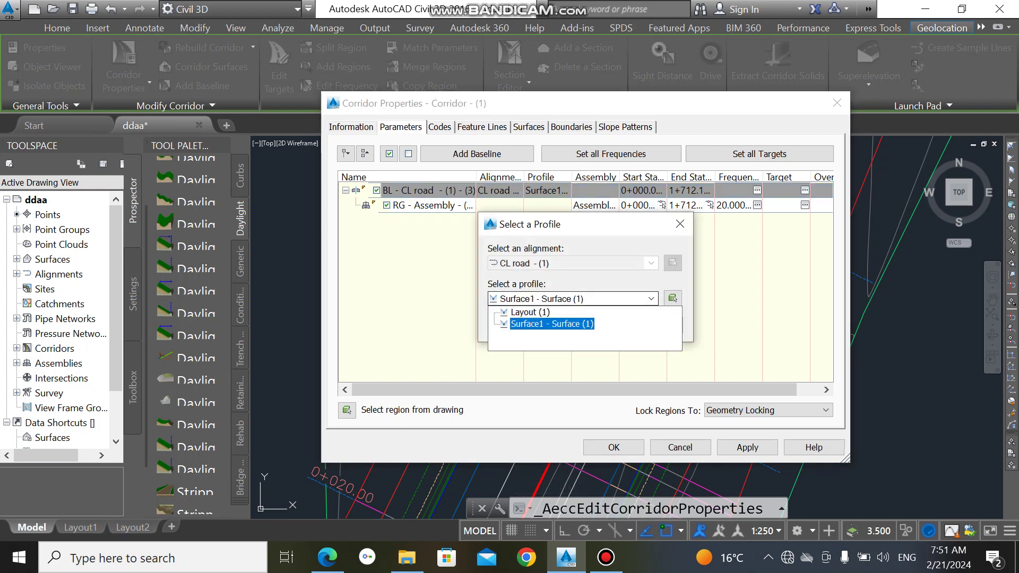
key(Up)
key(Return)
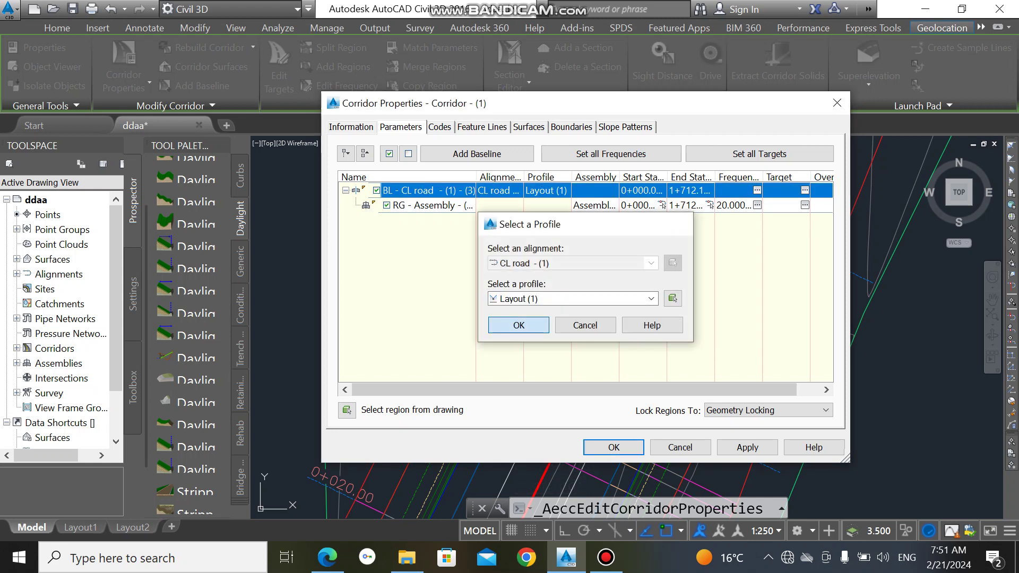
key(Return)
Check the assembly choices for the corridor region and close its settings without changes.
drag(576, 390, 600, 389)
click(569, 205)
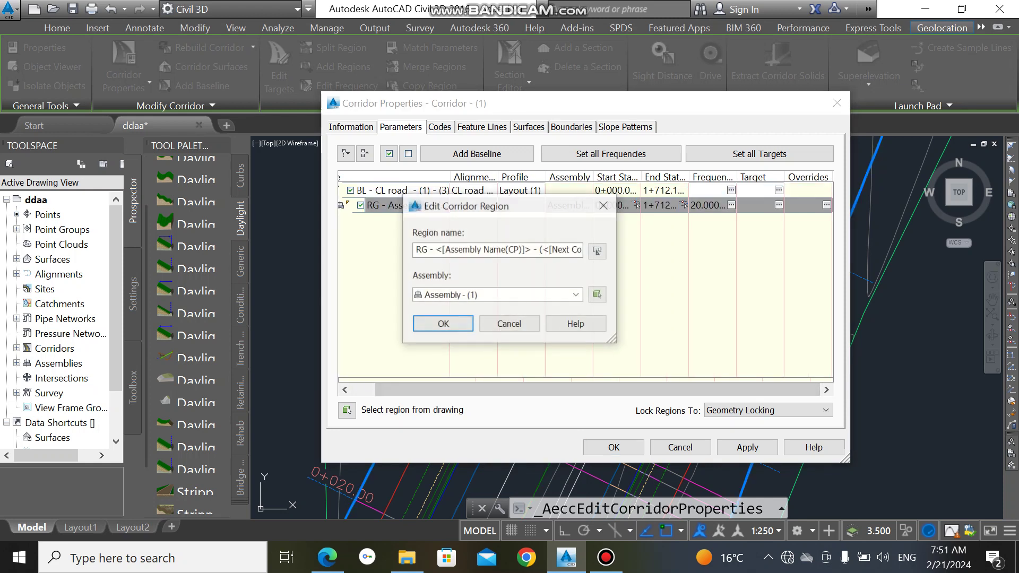
click(577, 296)
click(576, 295)
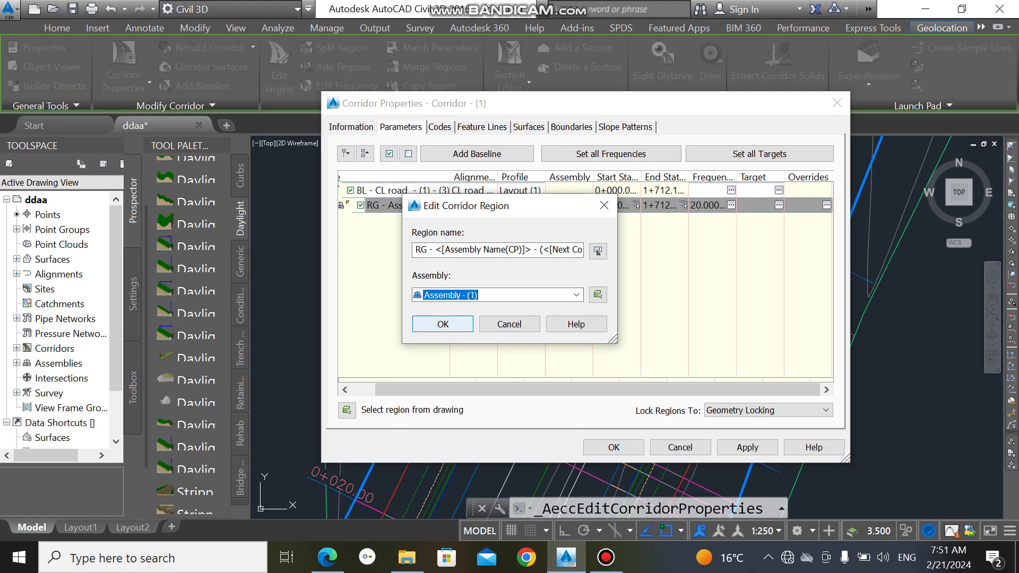
click(576, 295)
click(577, 295)
click(509, 324)
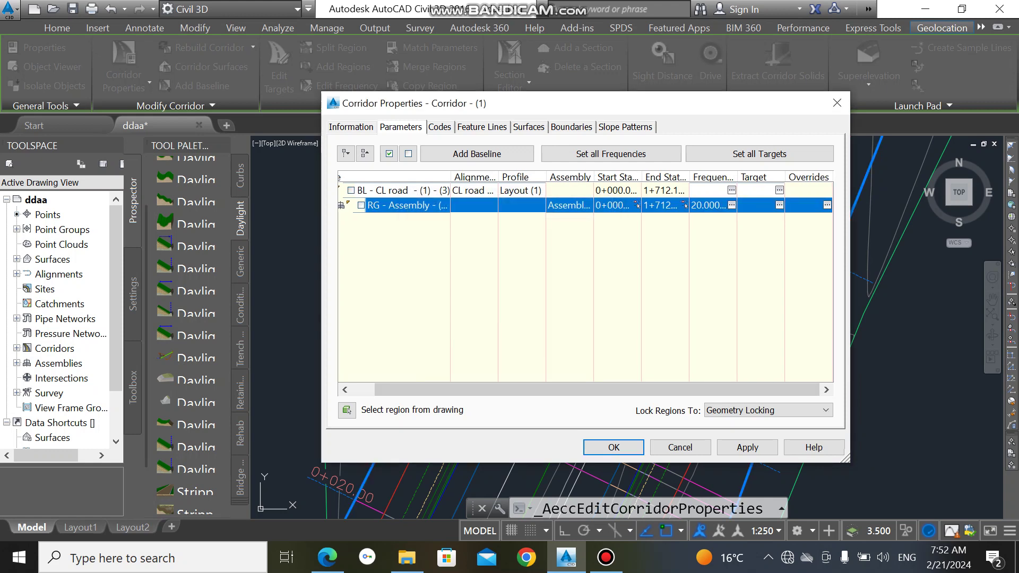
Re-enable baseline BL - CL road - (1) - (3) and review the assembly frequency settings of its region.
click(351, 191)
click(407, 205)
click(731, 205)
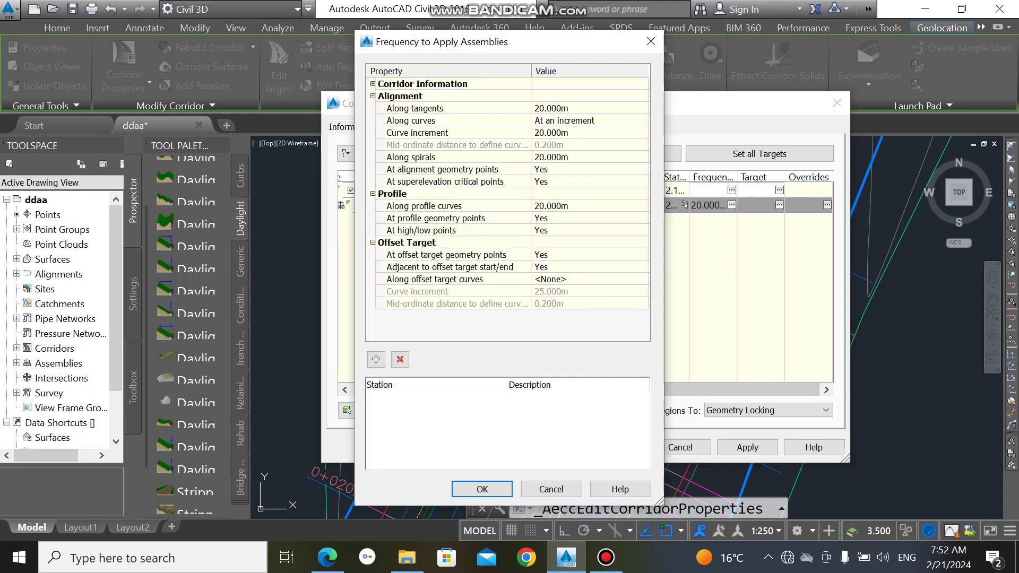
click(482, 489)
Open the target mapping and set both ShoulderWidening Existing Surface targets to Surface1.
click(780, 205)
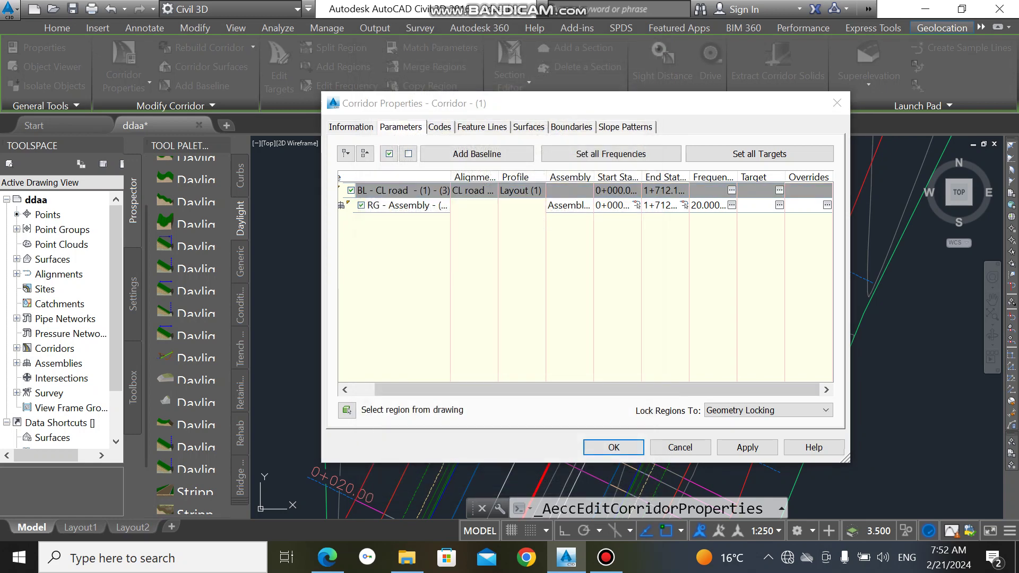
click(461, 207)
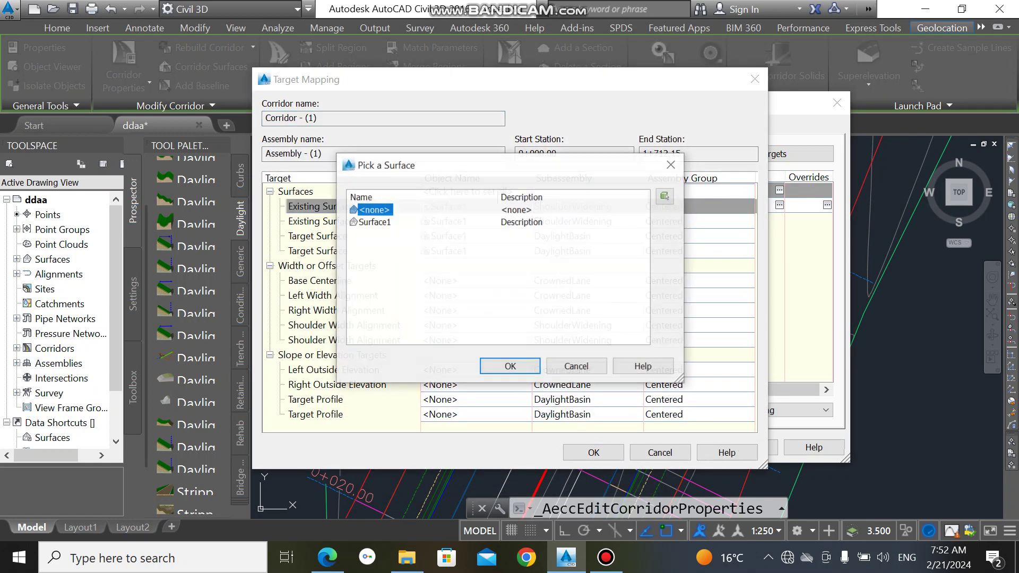
click(374, 222)
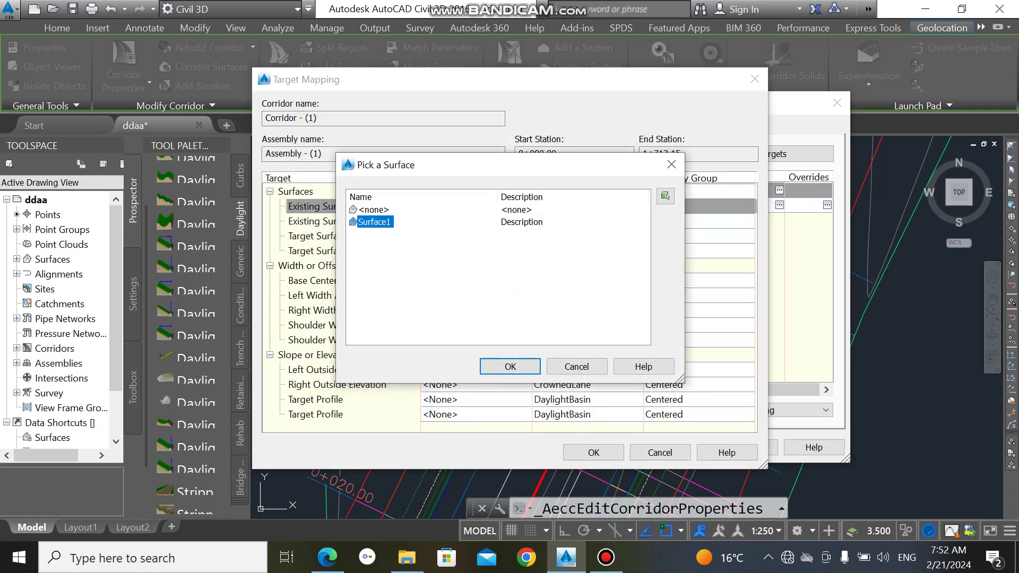
click(510, 366)
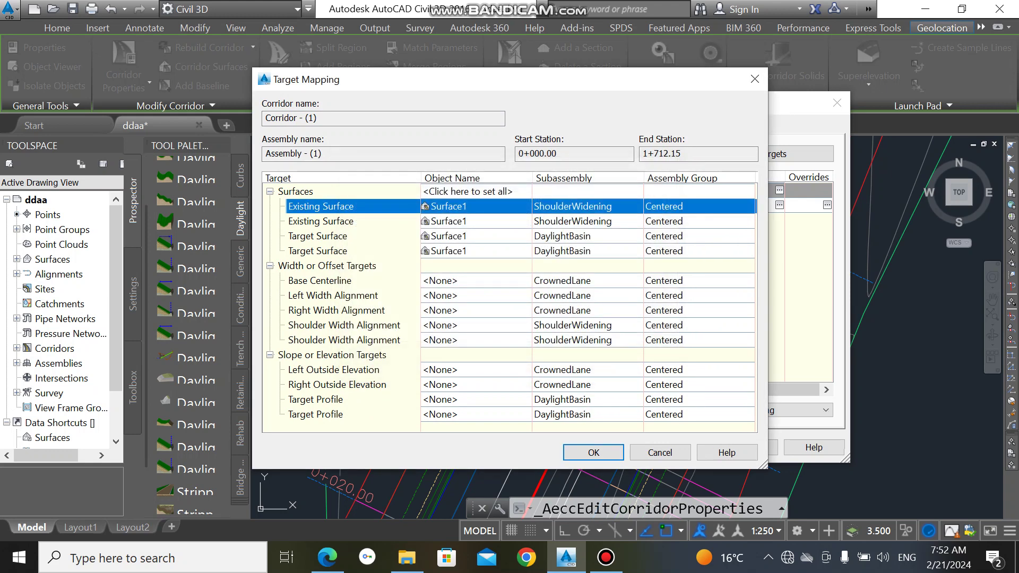
click(461, 221)
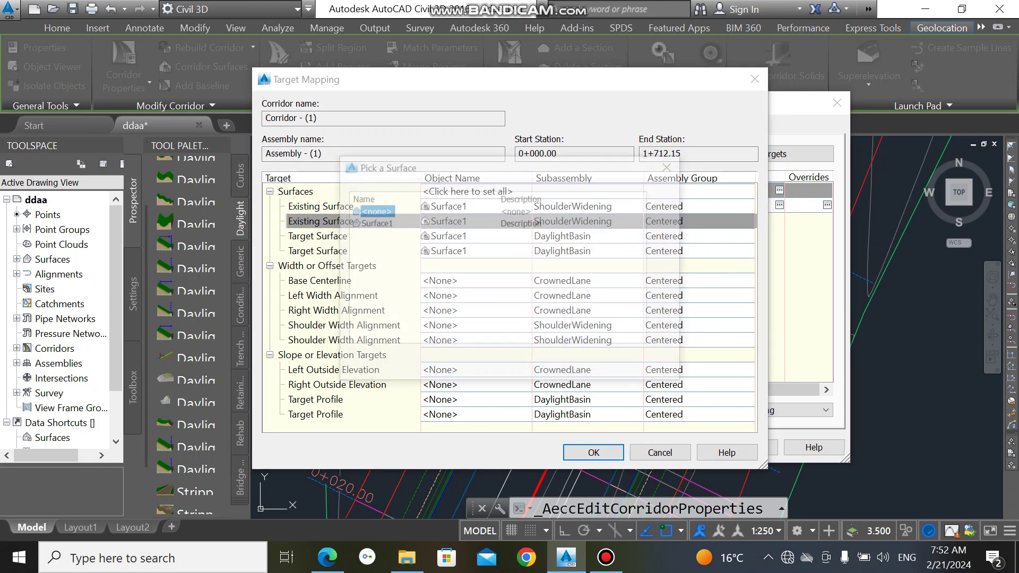
click(374, 223)
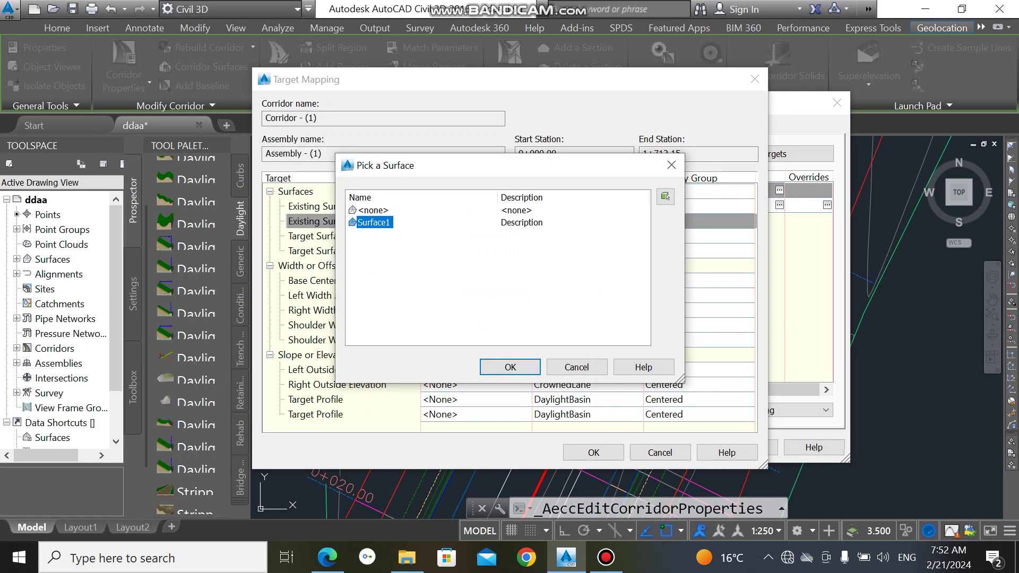
click(510, 366)
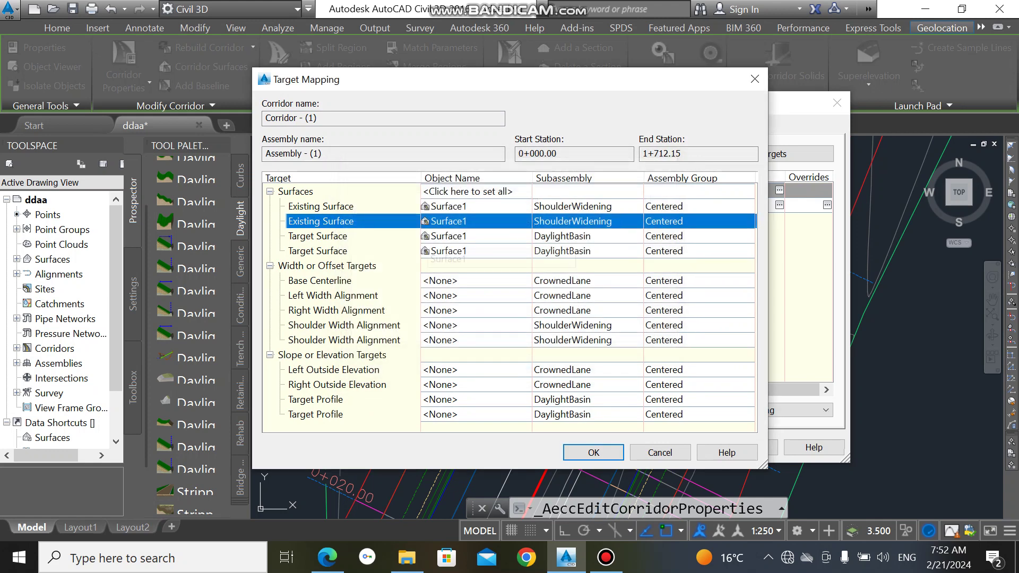
Set the first DaylightBasin Target Surface to Surface1.
click(461, 236)
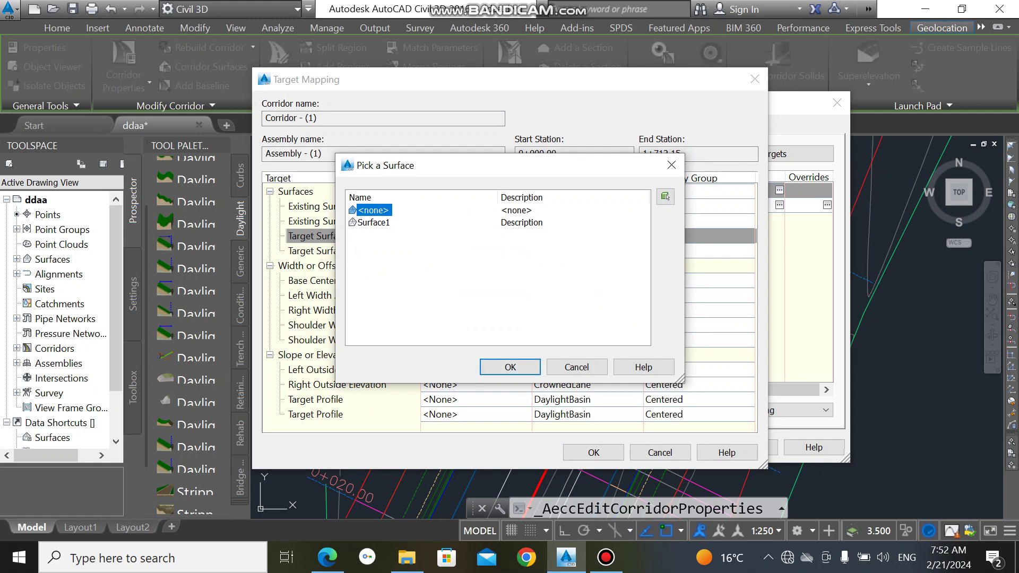
click(374, 223)
click(510, 367)
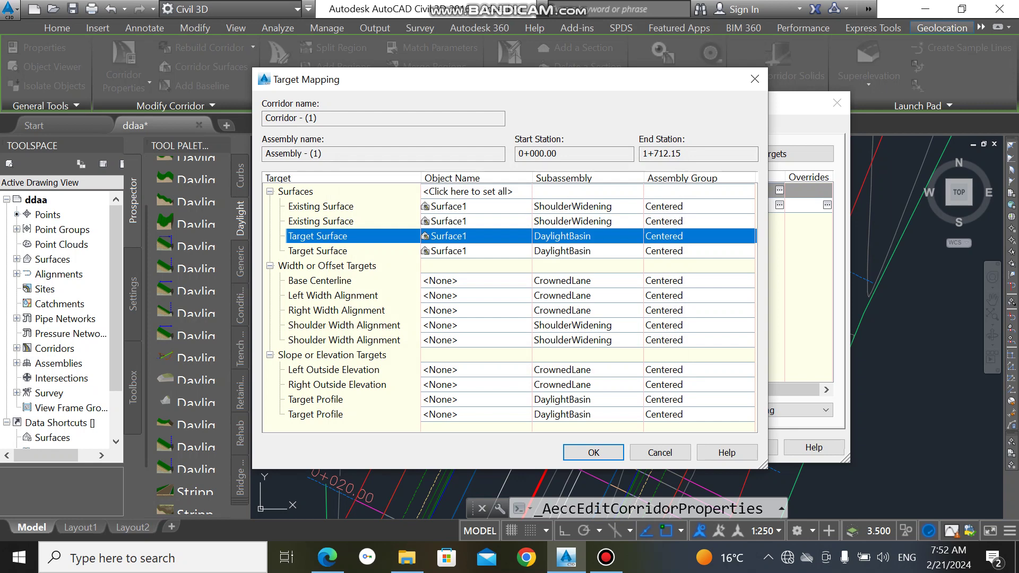
Assign alignment CL road - (1) as the CrownedLane's Base Centerline target.
click(441, 281)
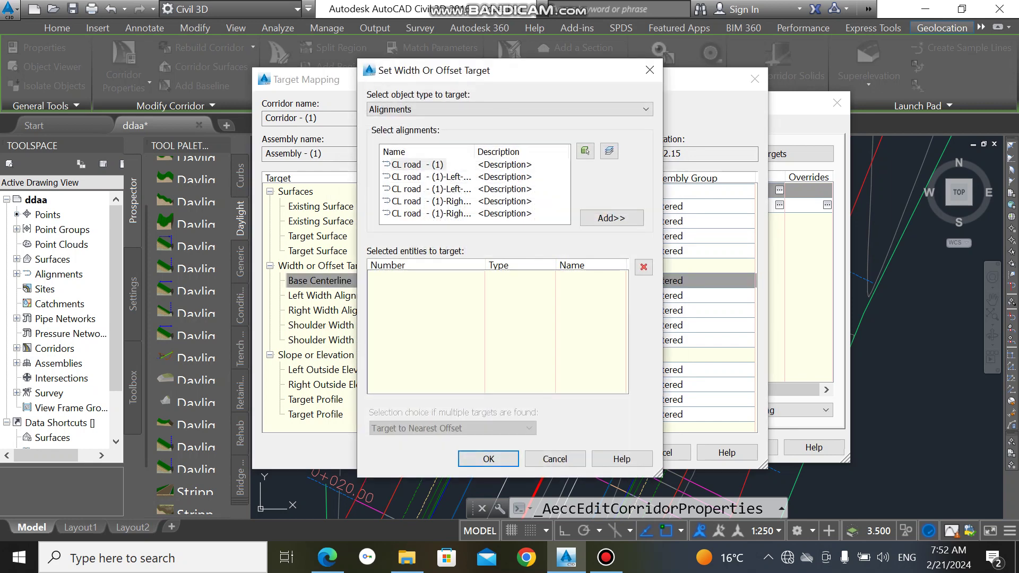
click(418, 166)
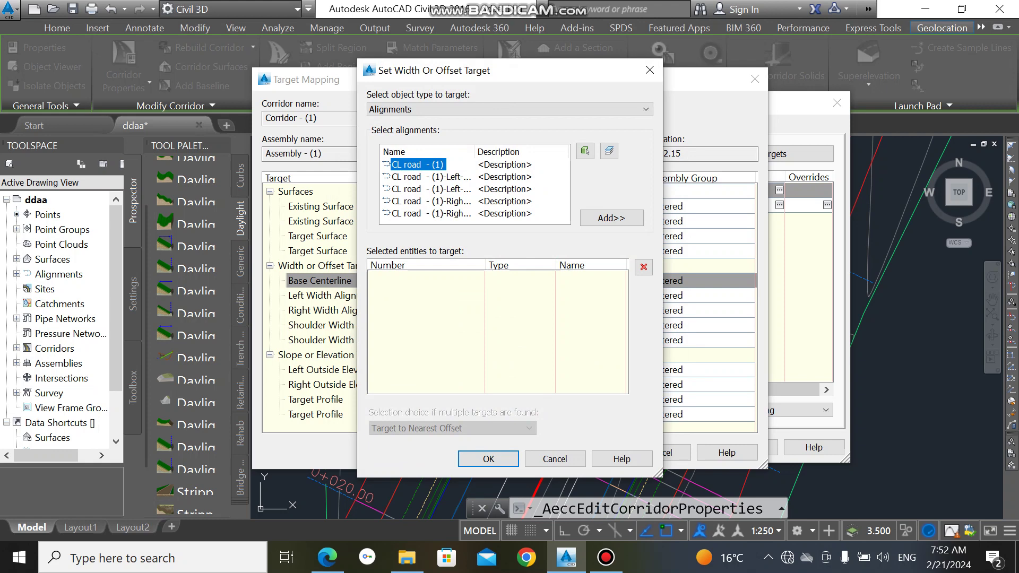
click(612, 218)
click(488, 460)
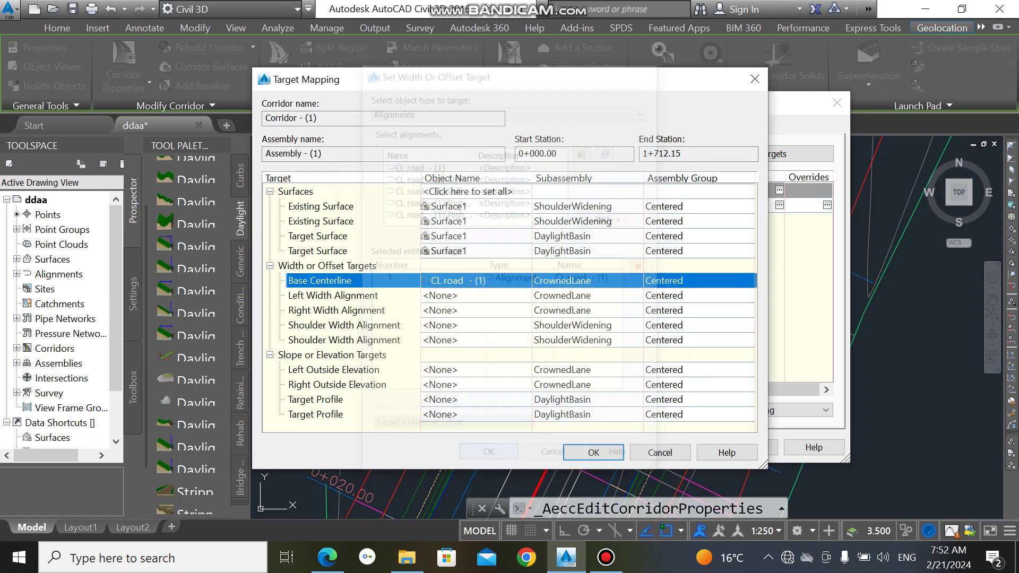
Assign both left offset alignments, CL road - (1)-Left-3.000 and CL road - (1)-Left-6.000, as the Left Width Alignment target.
click(441, 296)
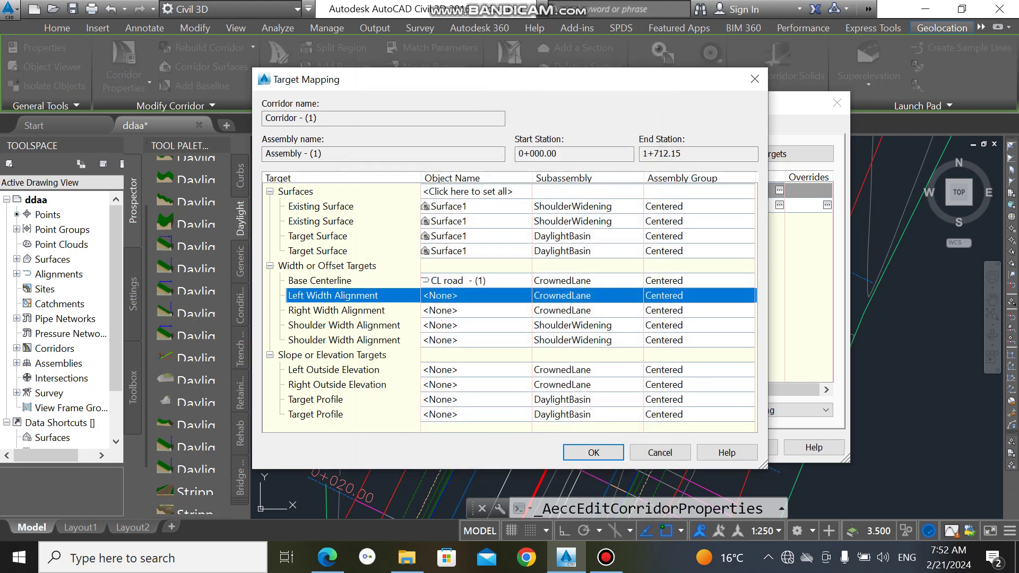
click(431, 177)
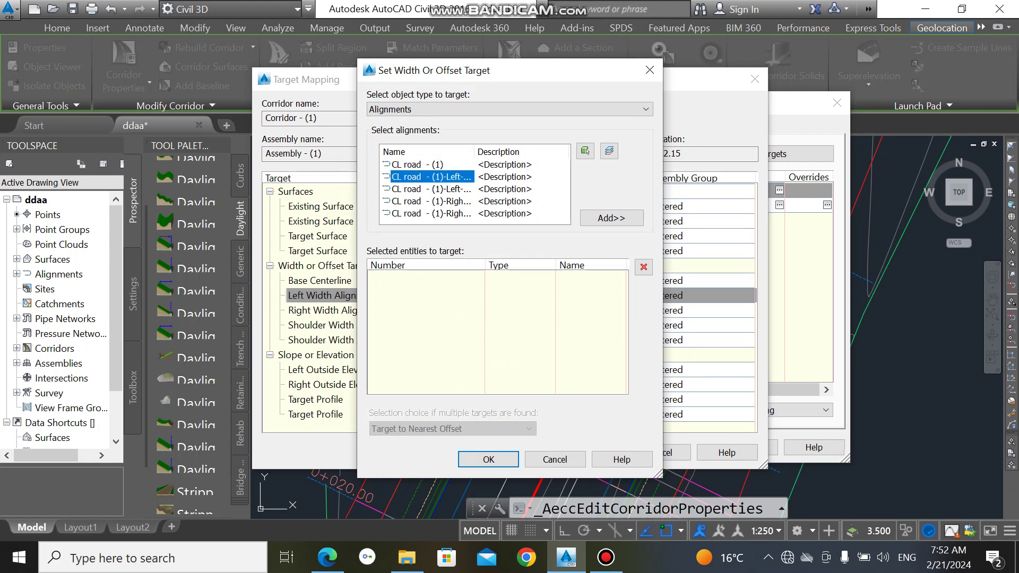
click(612, 218)
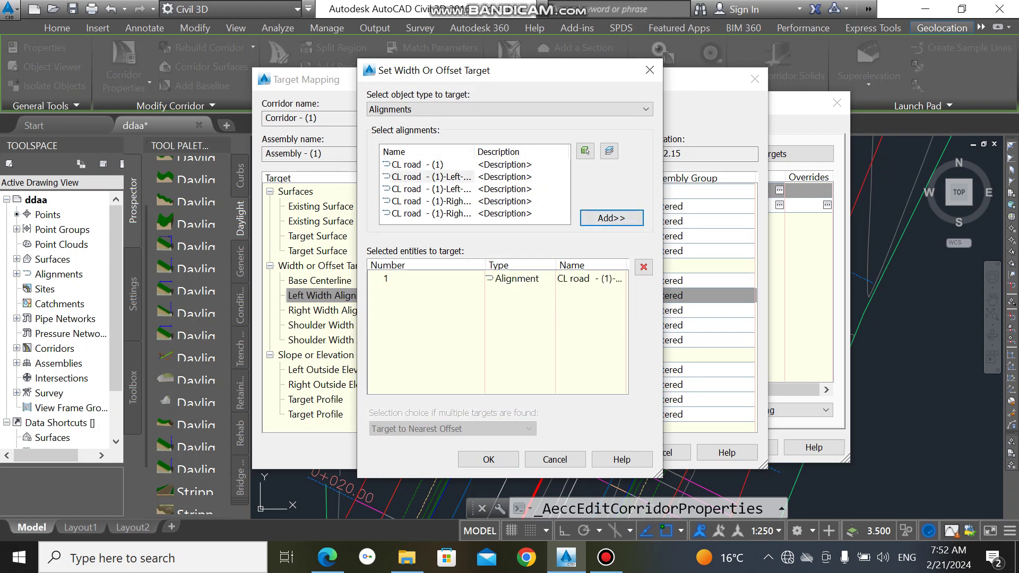
click(431, 190)
click(611, 218)
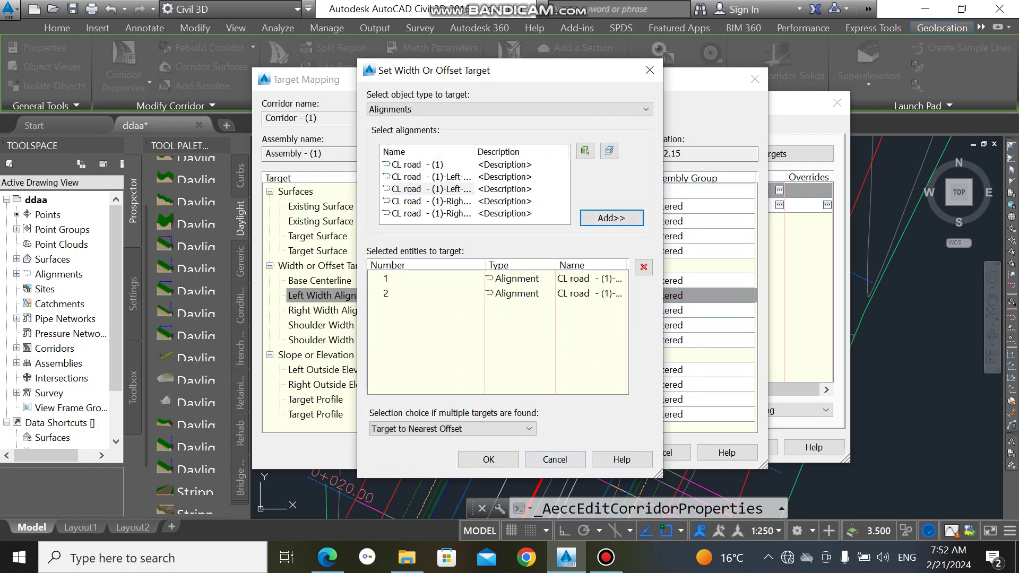
click(488, 460)
Assign both right offset alignments, CL road - (1)-Right-3.000 and CL road - (1)-Right-6.000, as the Right Width Alignment target.
click(440, 310)
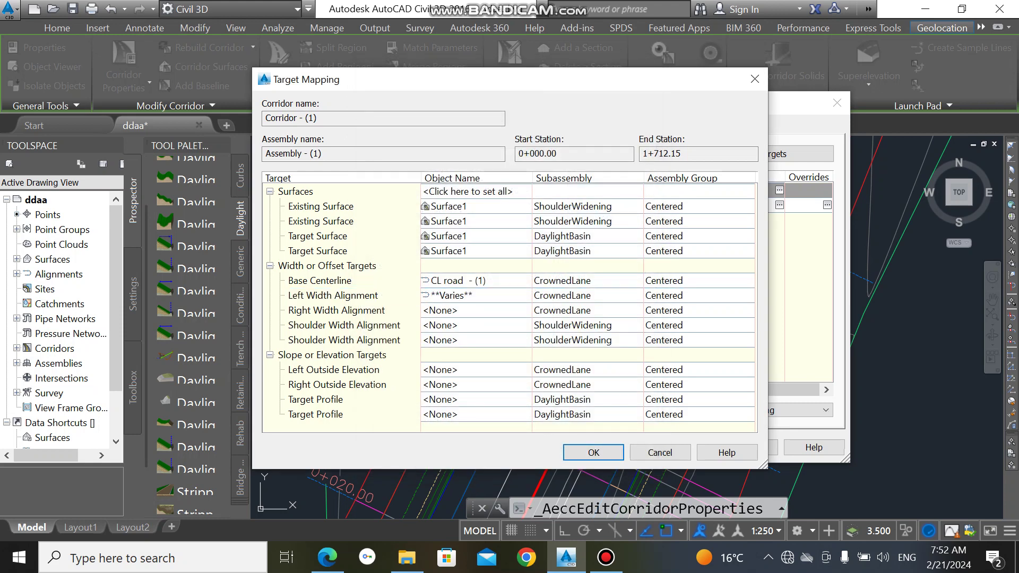
click(431, 202)
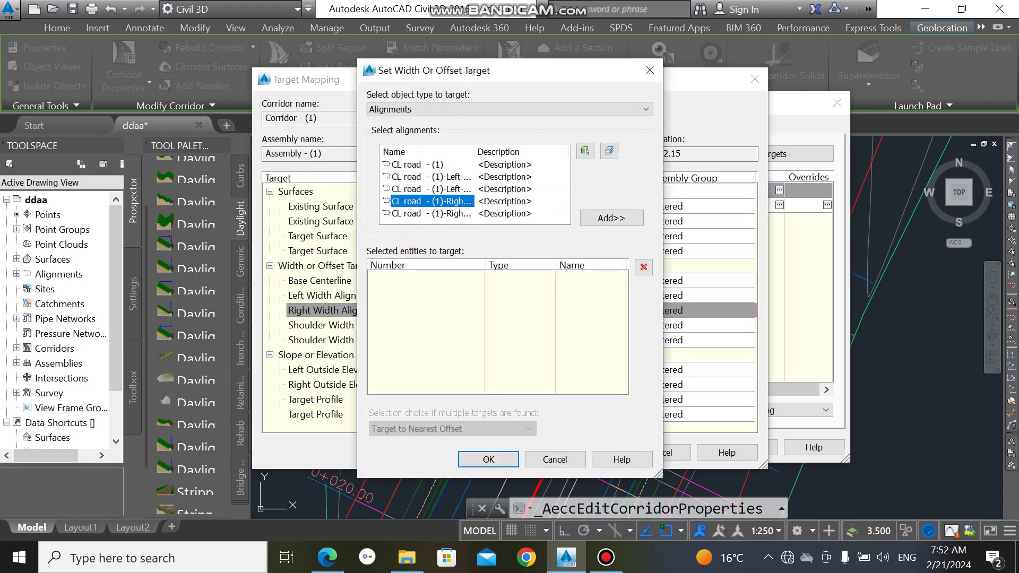
click(612, 218)
click(431, 214)
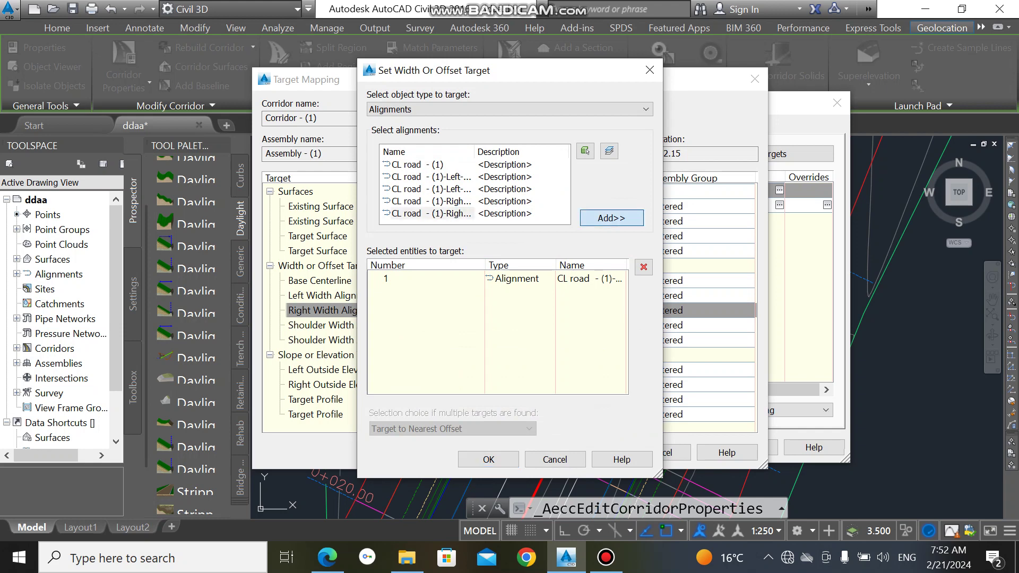
click(612, 218)
click(489, 459)
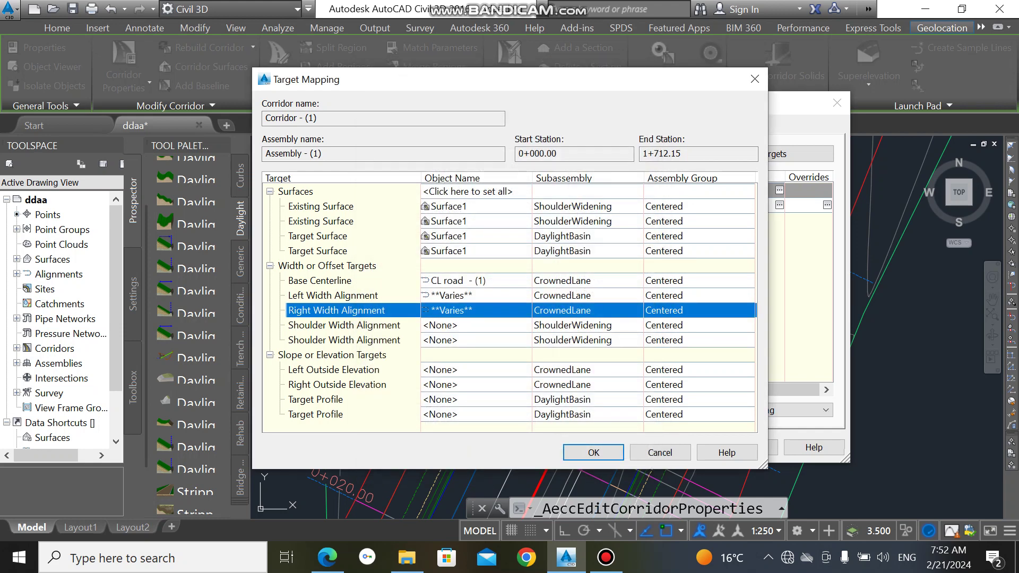
Assign the Surface1 profile of alignment CL road - (1) as the CrownedLane's Left Outside Elevation target.
click(440, 325)
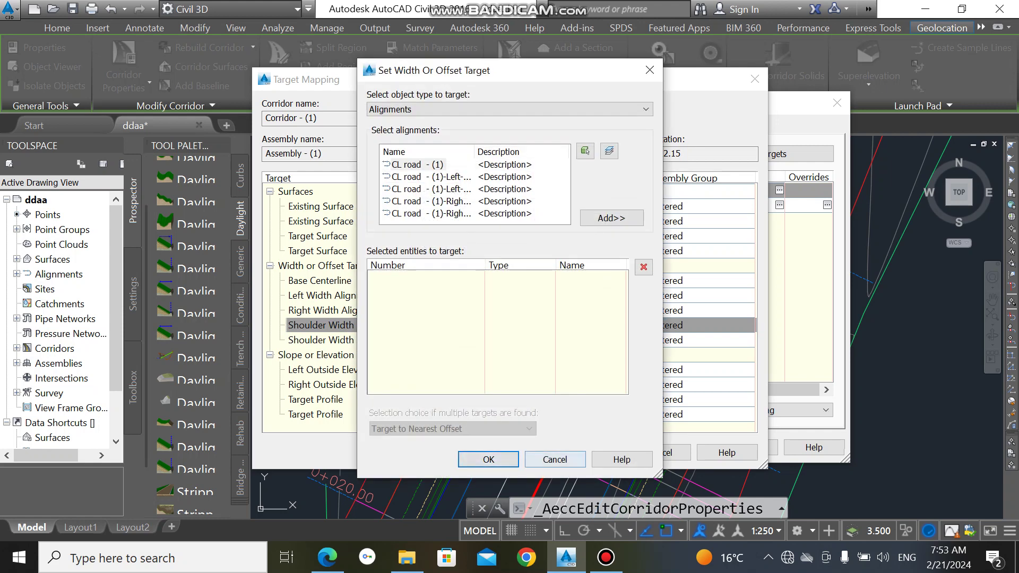
click(555, 459)
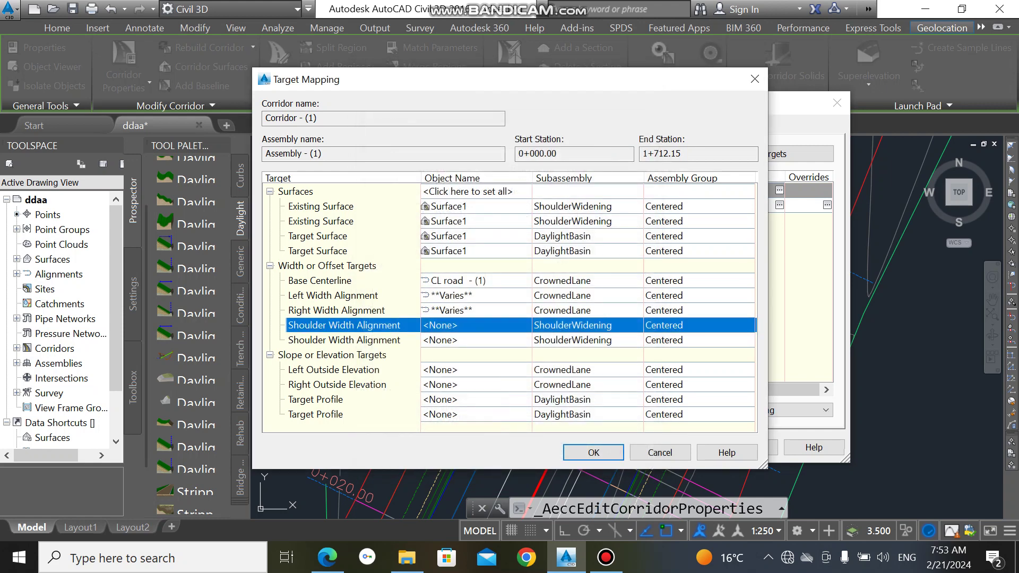
click(440, 370)
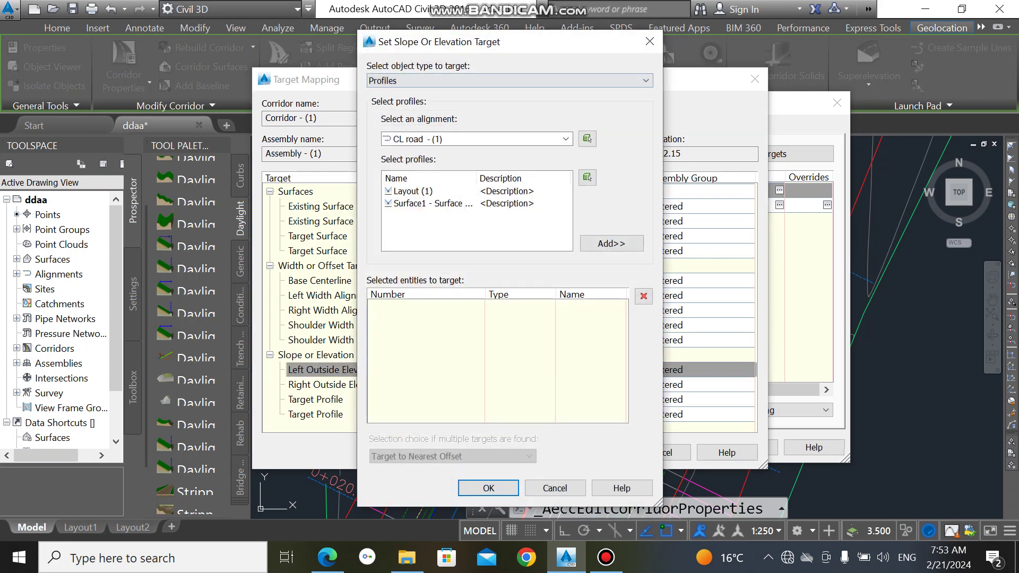
drag(477, 42, 621, 37)
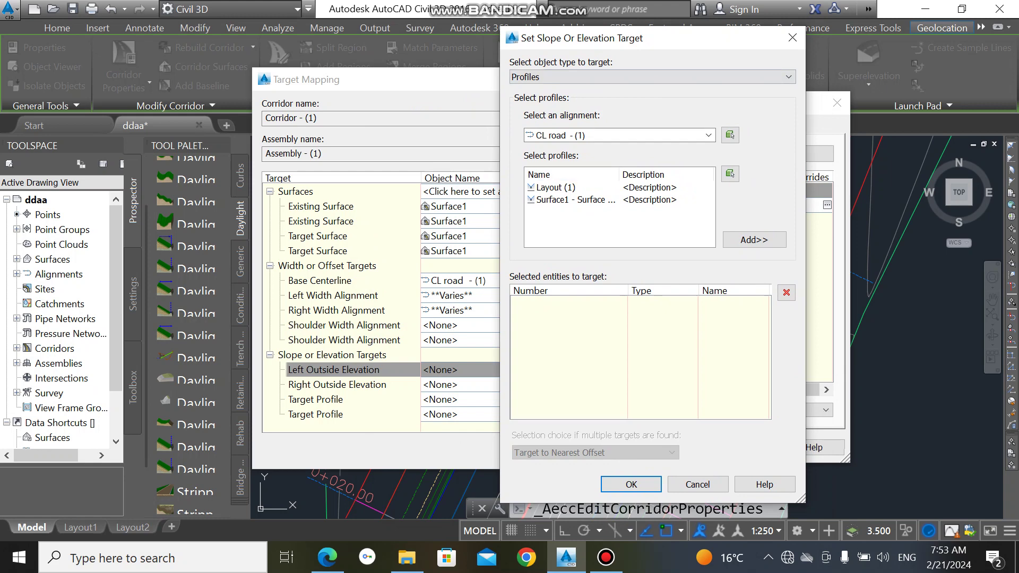
click(575, 200)
click(755, 240)
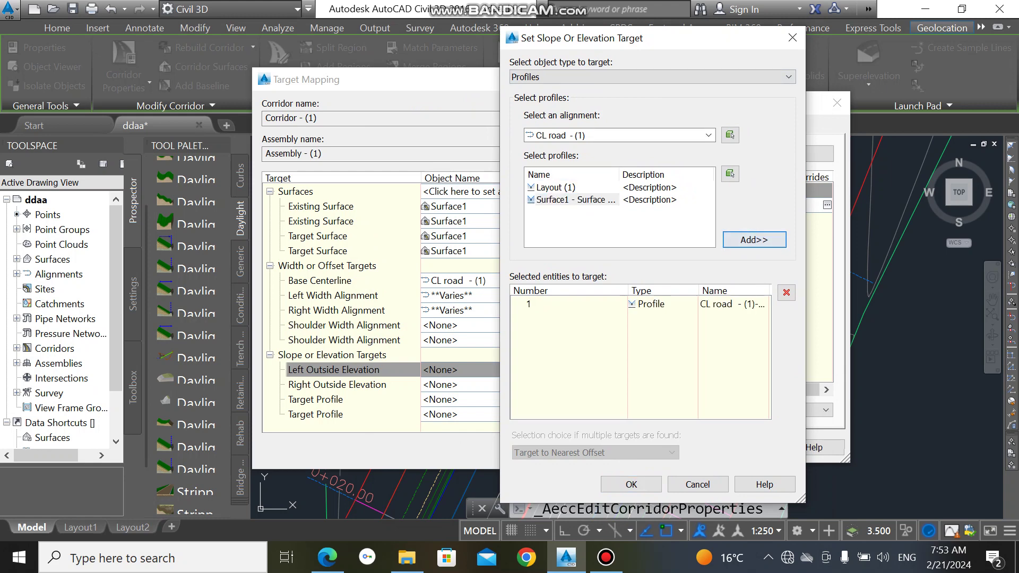
click(631, 484)
Assign the Surface1 profile of CL road - (1) as the CrownedLane's Right Outside Elevation target.
click(475, 385)
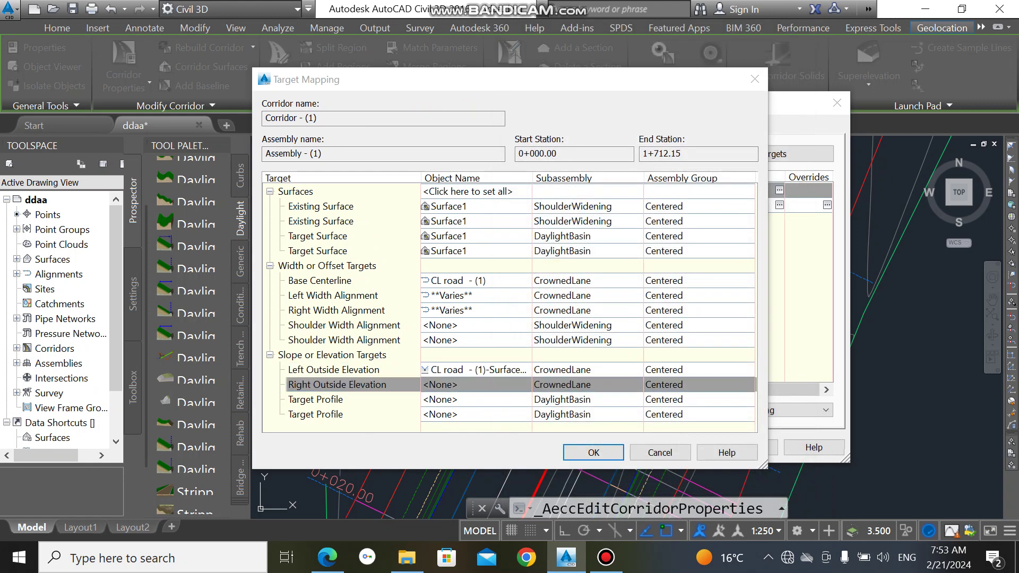
click(576, 200)
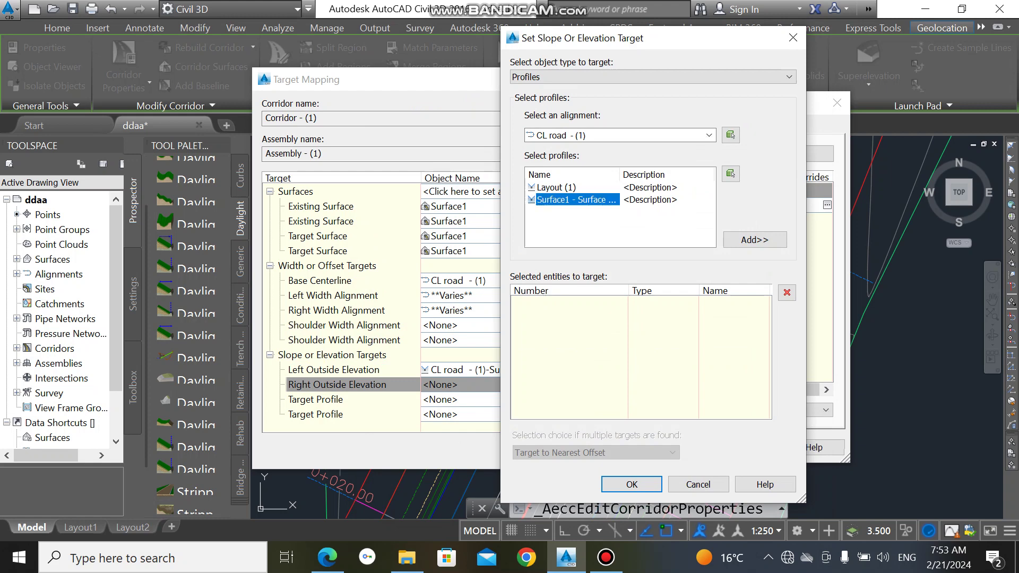
click(755, 240)
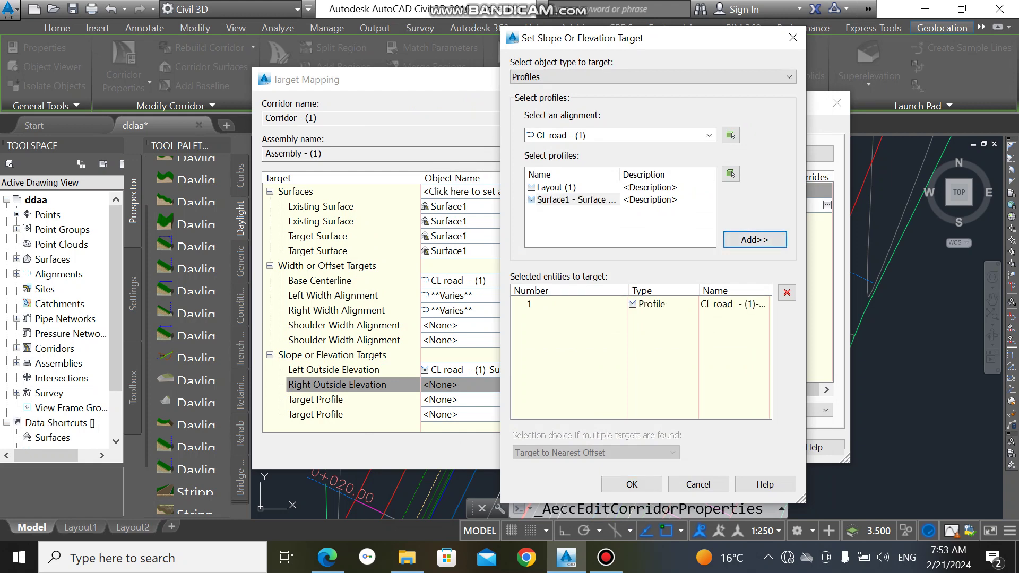
click(632, 484)
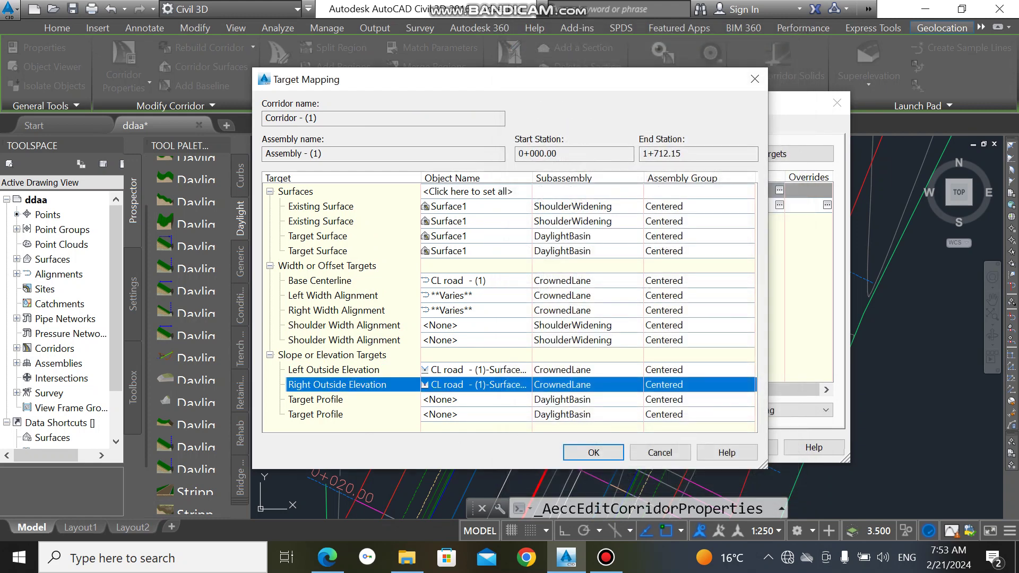
Try to assign the Layout (1) profile as the first DaylightBasin Target Profile.
click(460, 400)
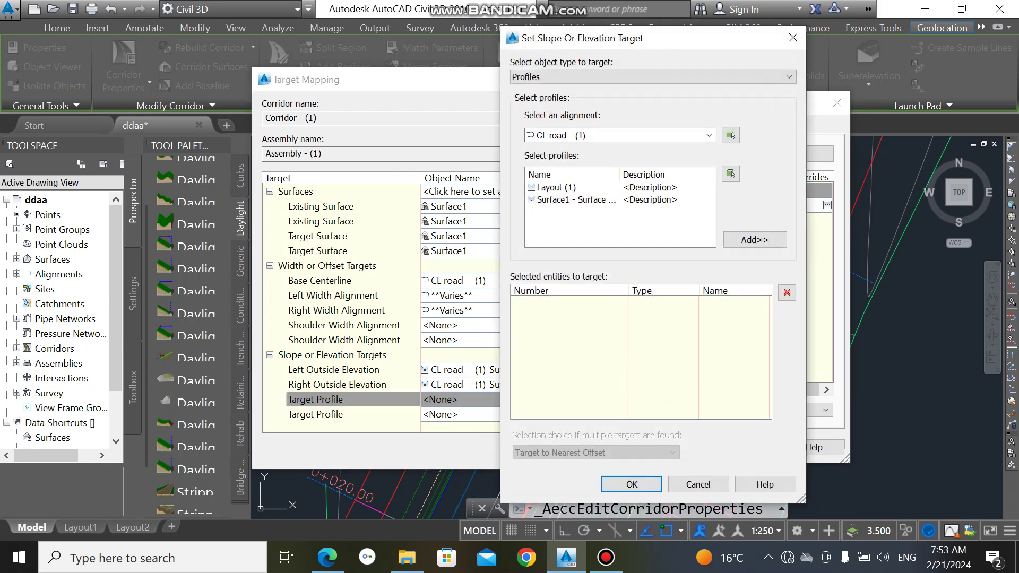
click(556, 187)
click(632, 484)
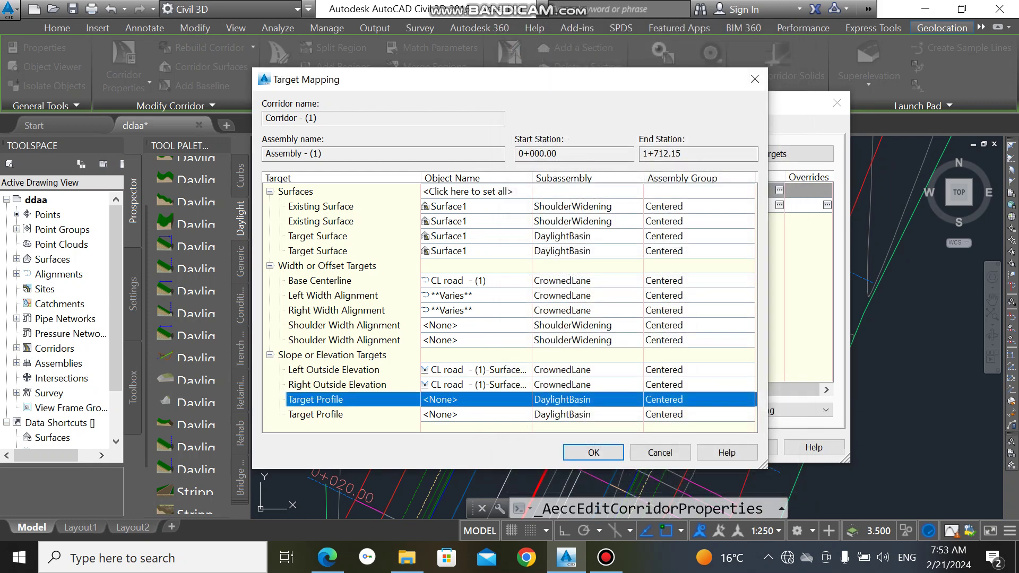
Accept the target mapping, apply the corridor properties and rebuild Corridor - (1).
click(593, 452)
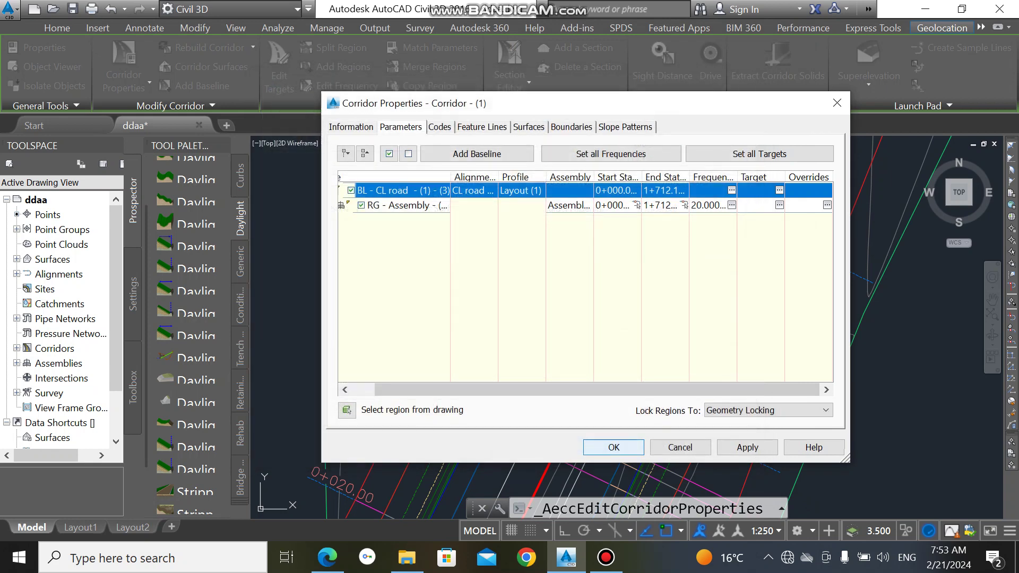
click(747, 448)
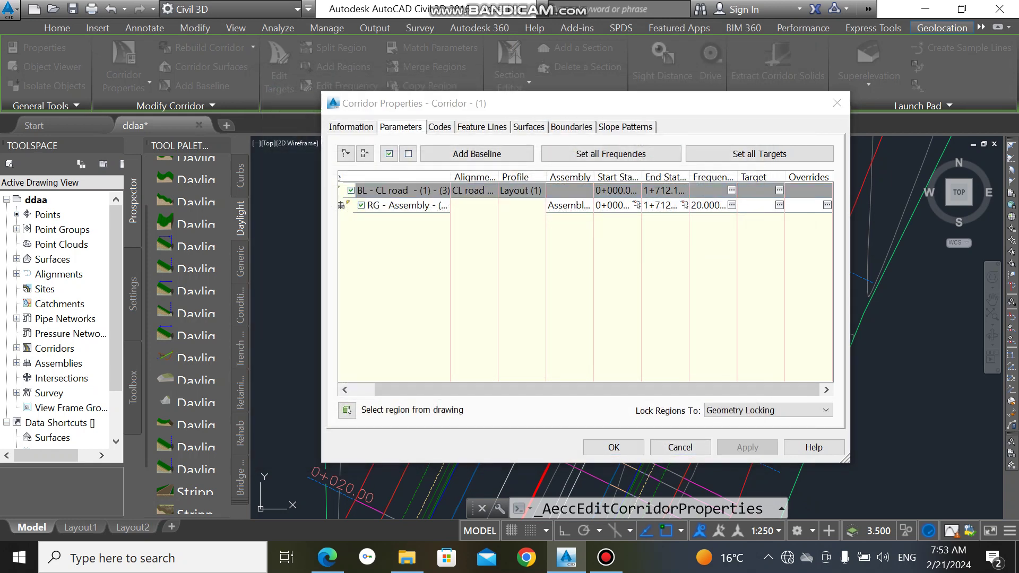
click(520, 241)
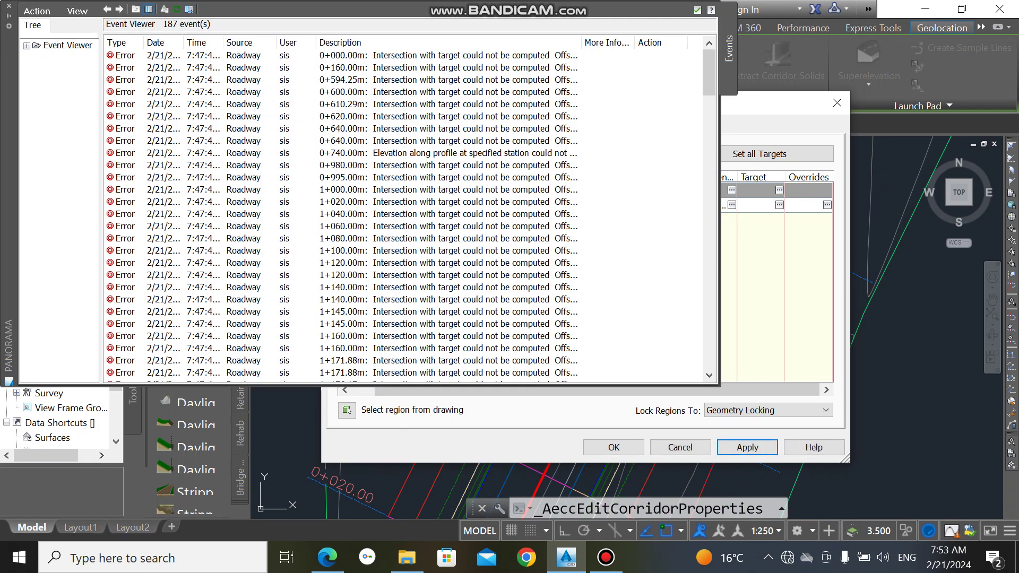
click(614, 447)
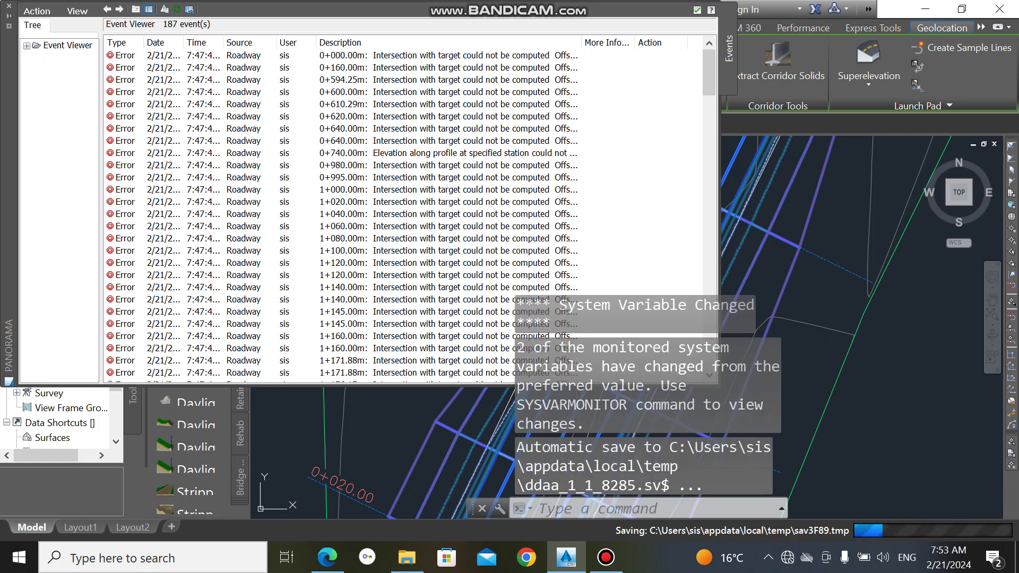
Examine the rebuilt corridor along its length in the drawing, dismissing the event viewer.
scroll(773, 308, down, 6)
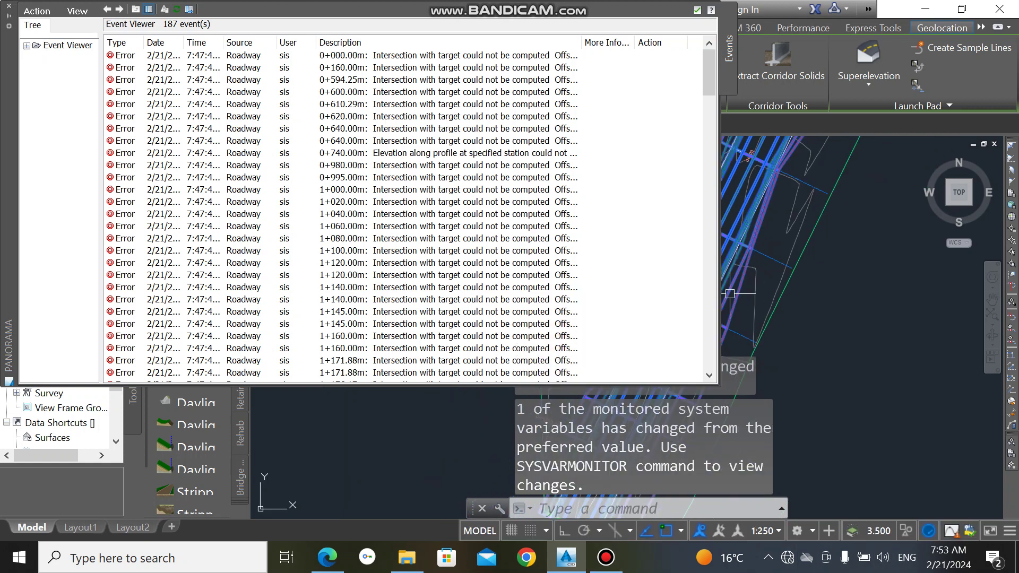
scroll(770, 339, up, 5)
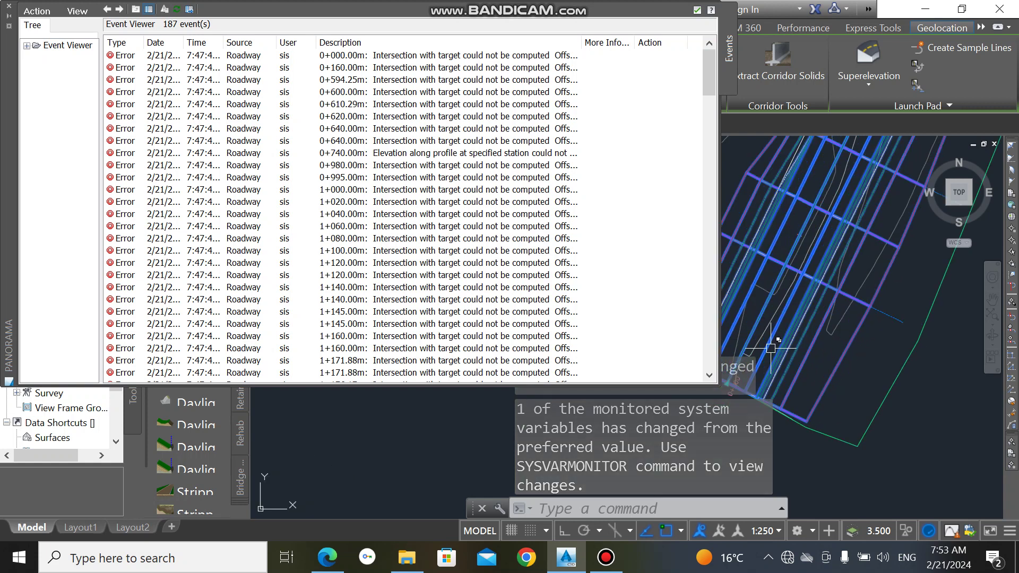
scroll(769, 355, down, 5)
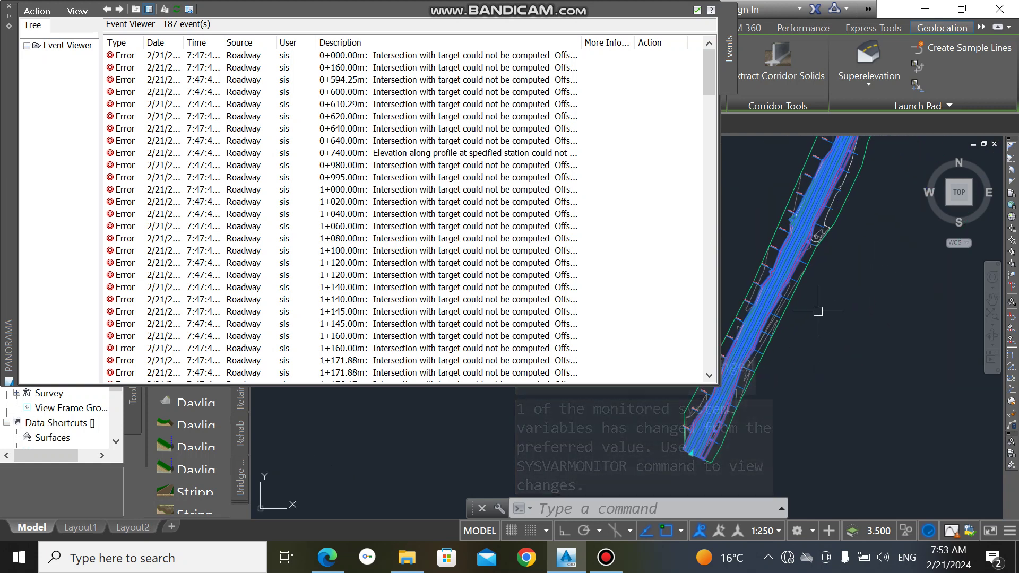
scroll(812, 303, up, 6)
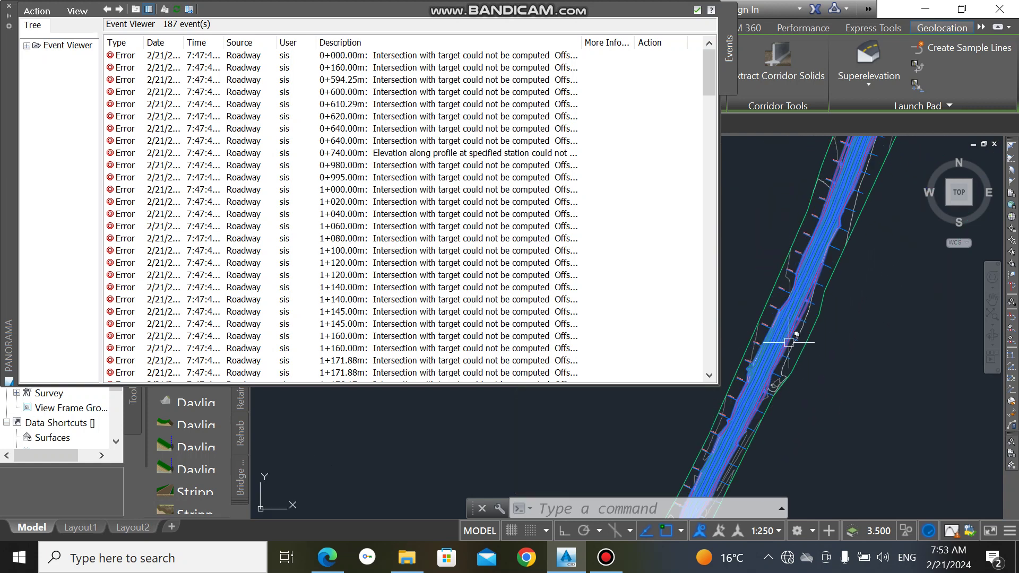
scroll(817, 316, down, 5)
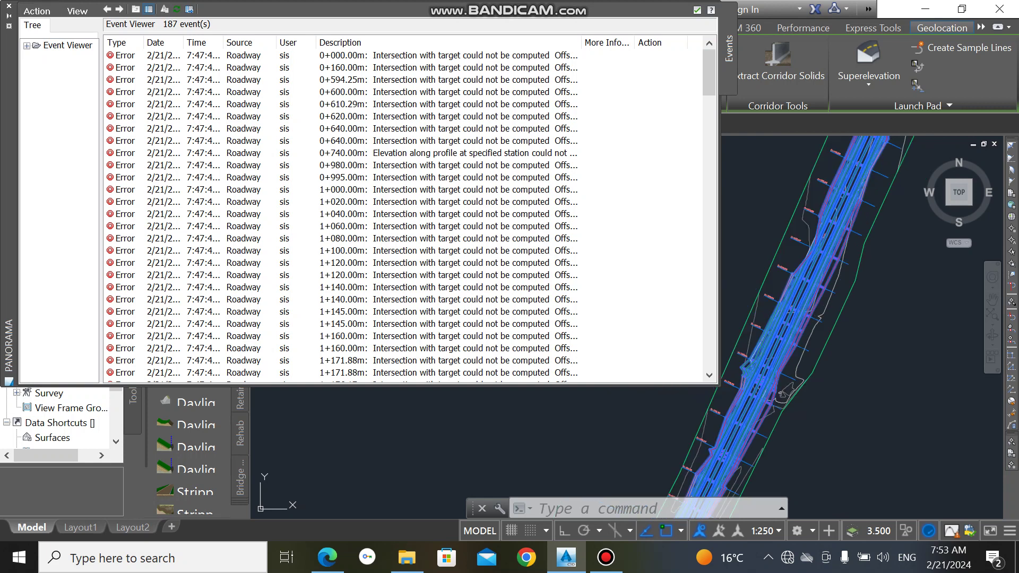
click(9, 7)
scroll(623, 257, down, 4)
middle_drag(611, 261, 493, 332)
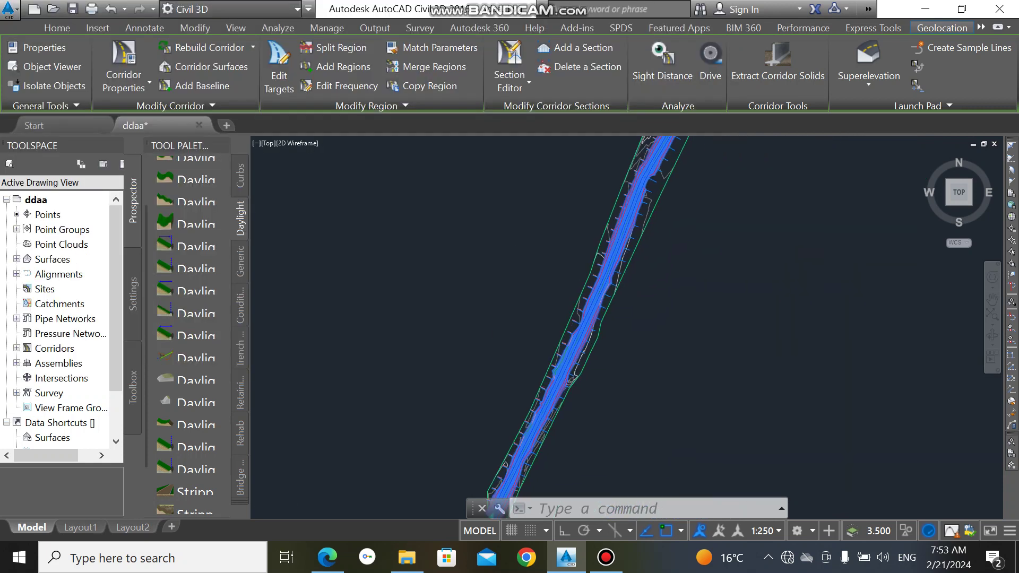
scroll(523, 302, down, 1)
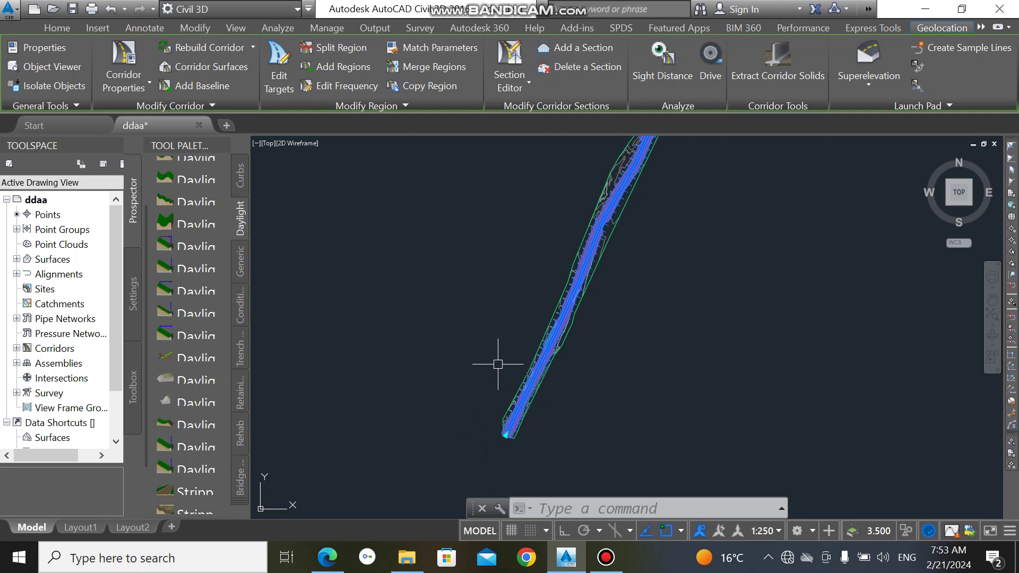